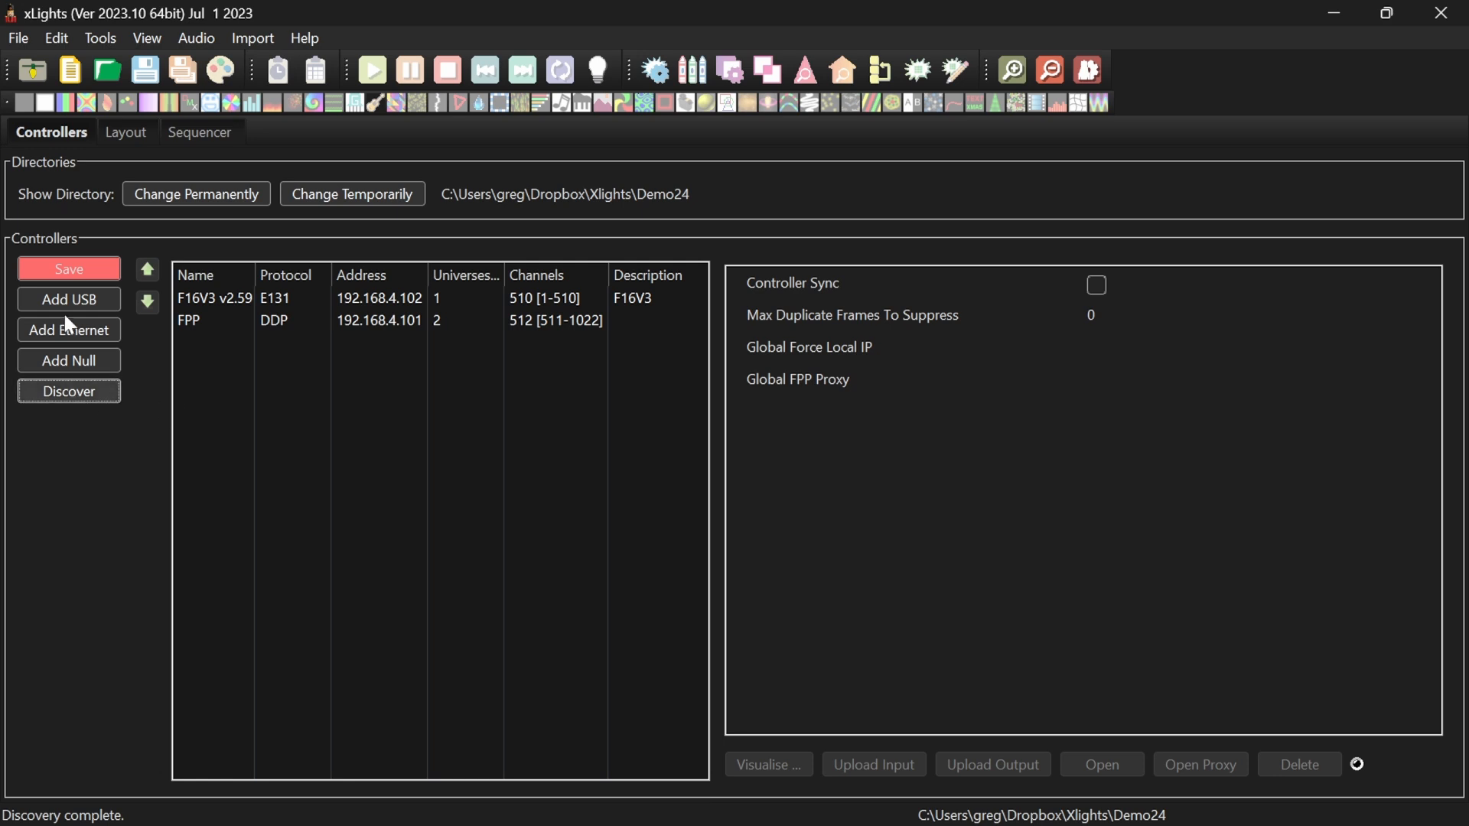
Step: Save the controller list and set the F16V3 controller's variant to No Expansion Boards
{"action": "left_click", "coordinate": [71, 264]}
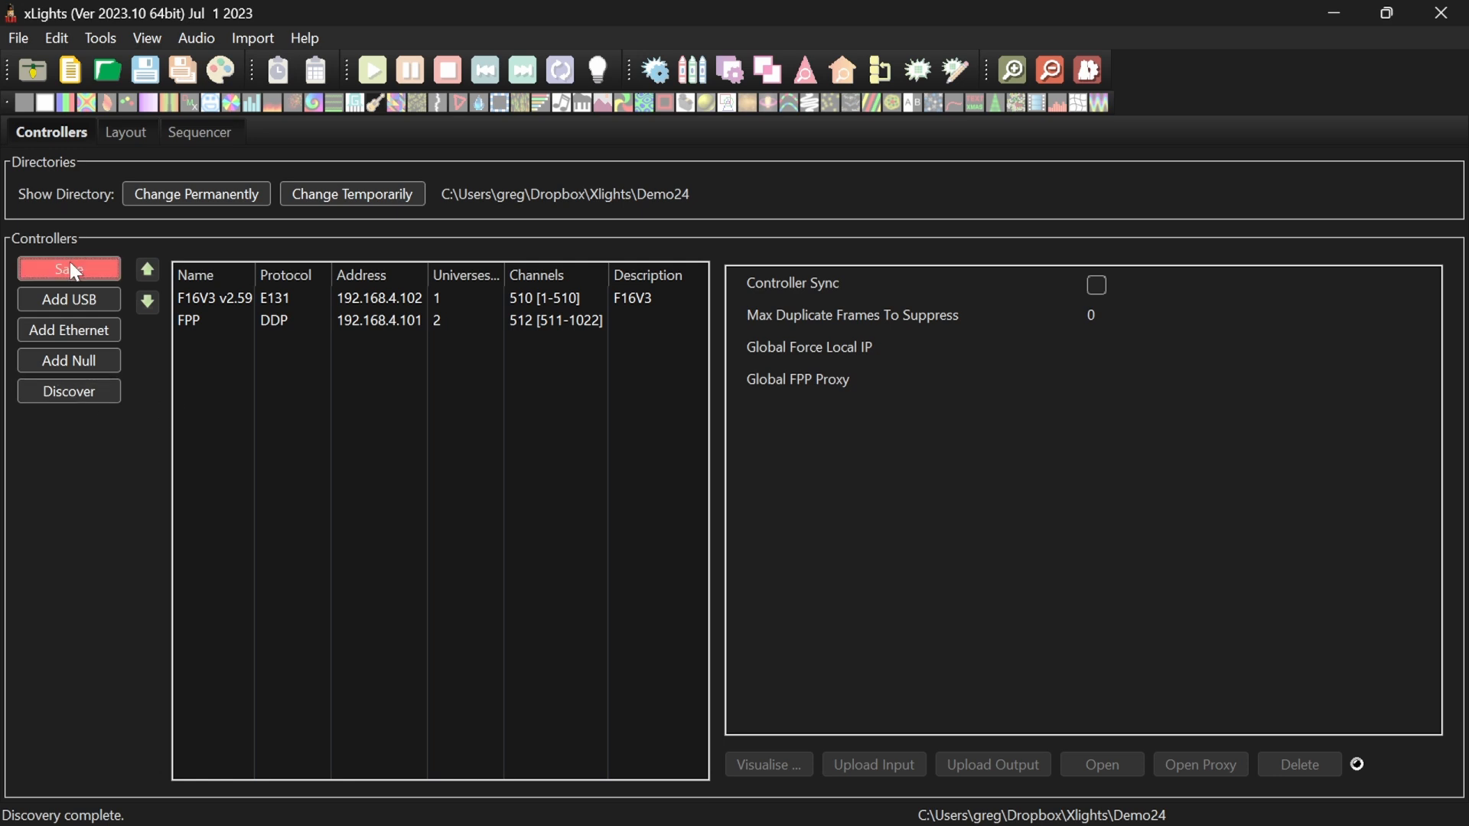
{"action": "left_click", "coordinate": [71, 265]}
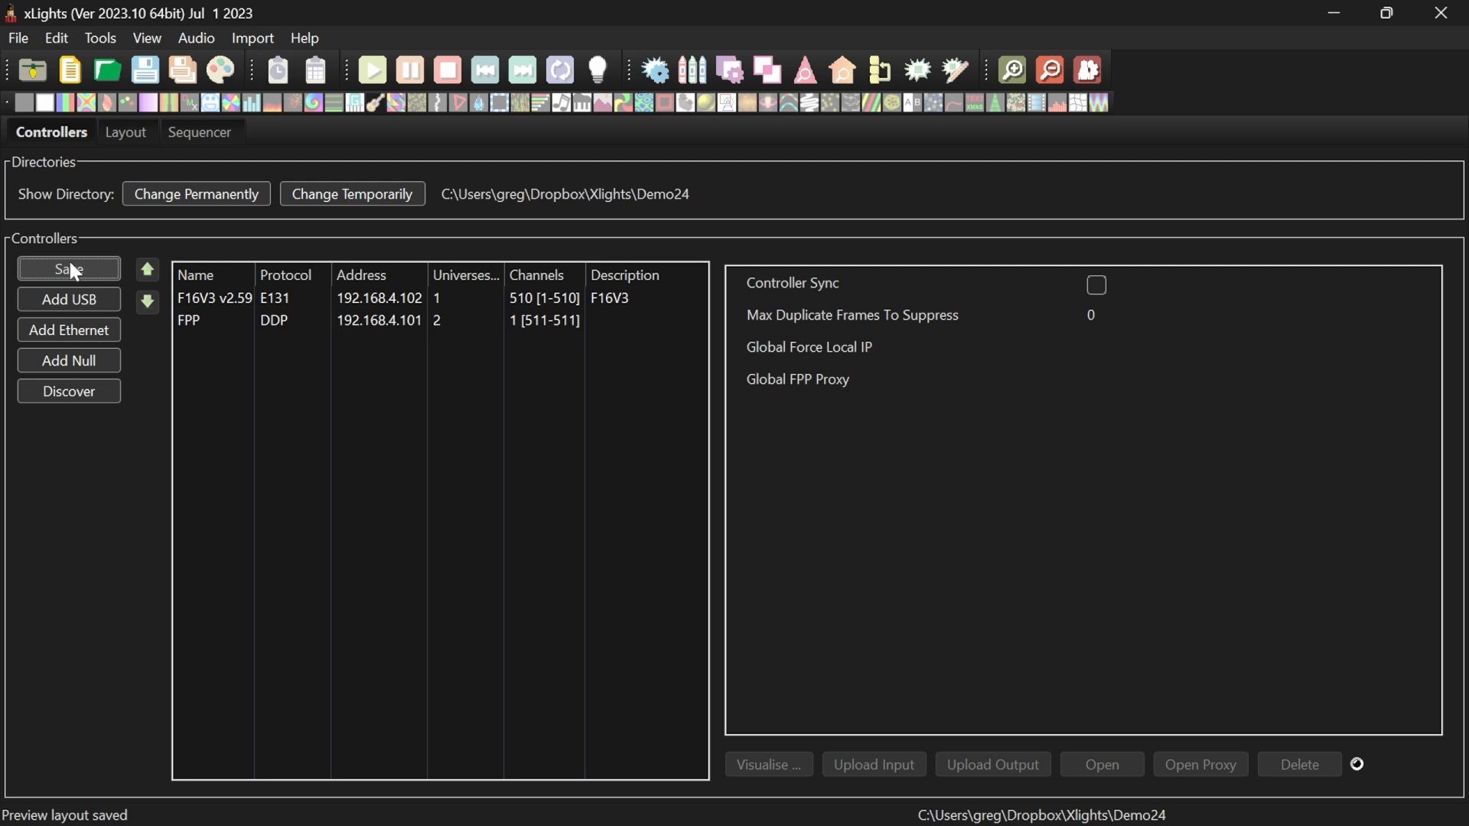
{"action": "left_click", "coordinate": [218, 303]}
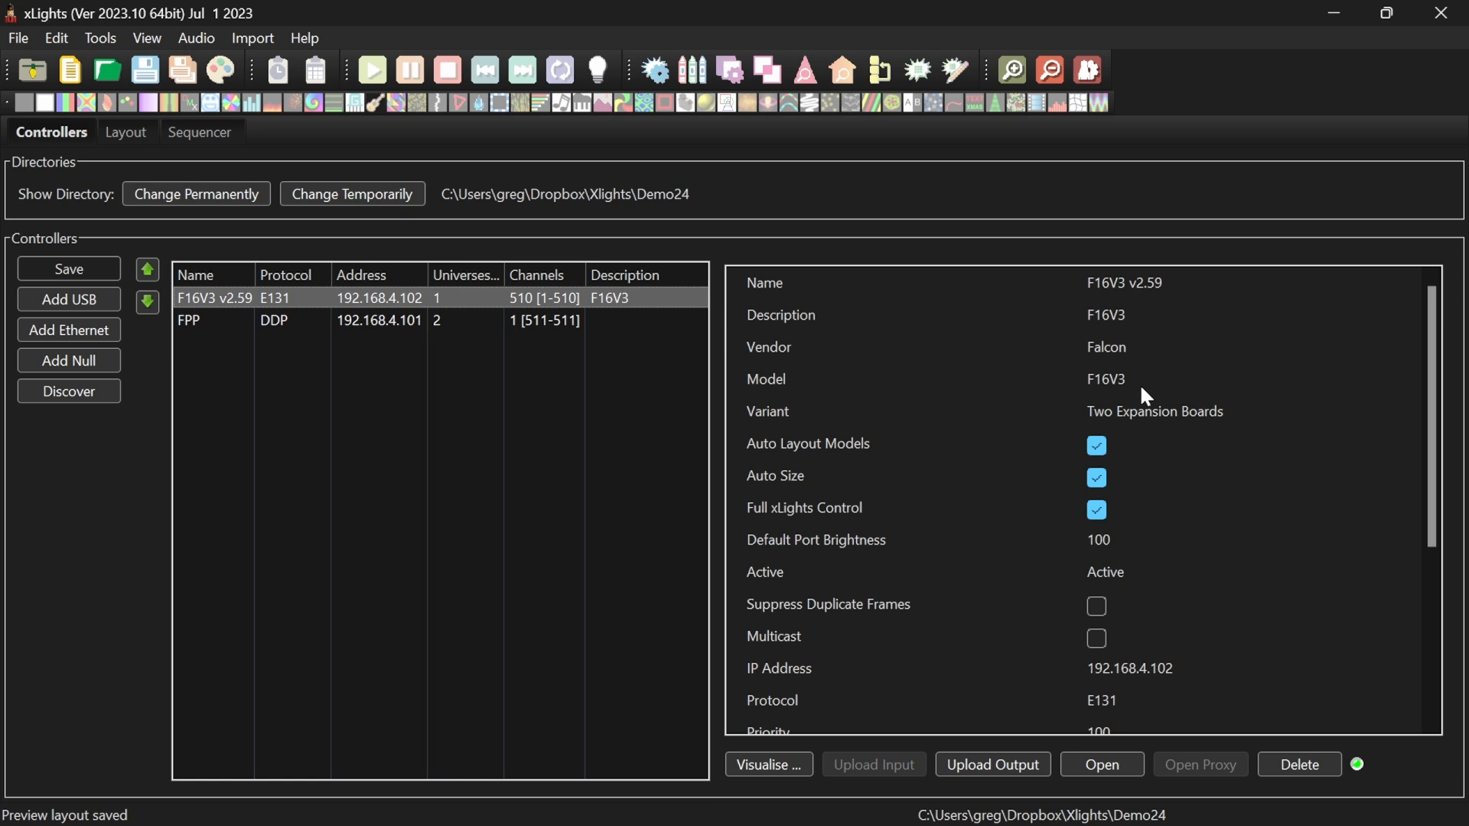
{"action": "left_click", "coordinate": [1174, 411]}
{"action": "left_click", "coordinate": [1173, 411]}
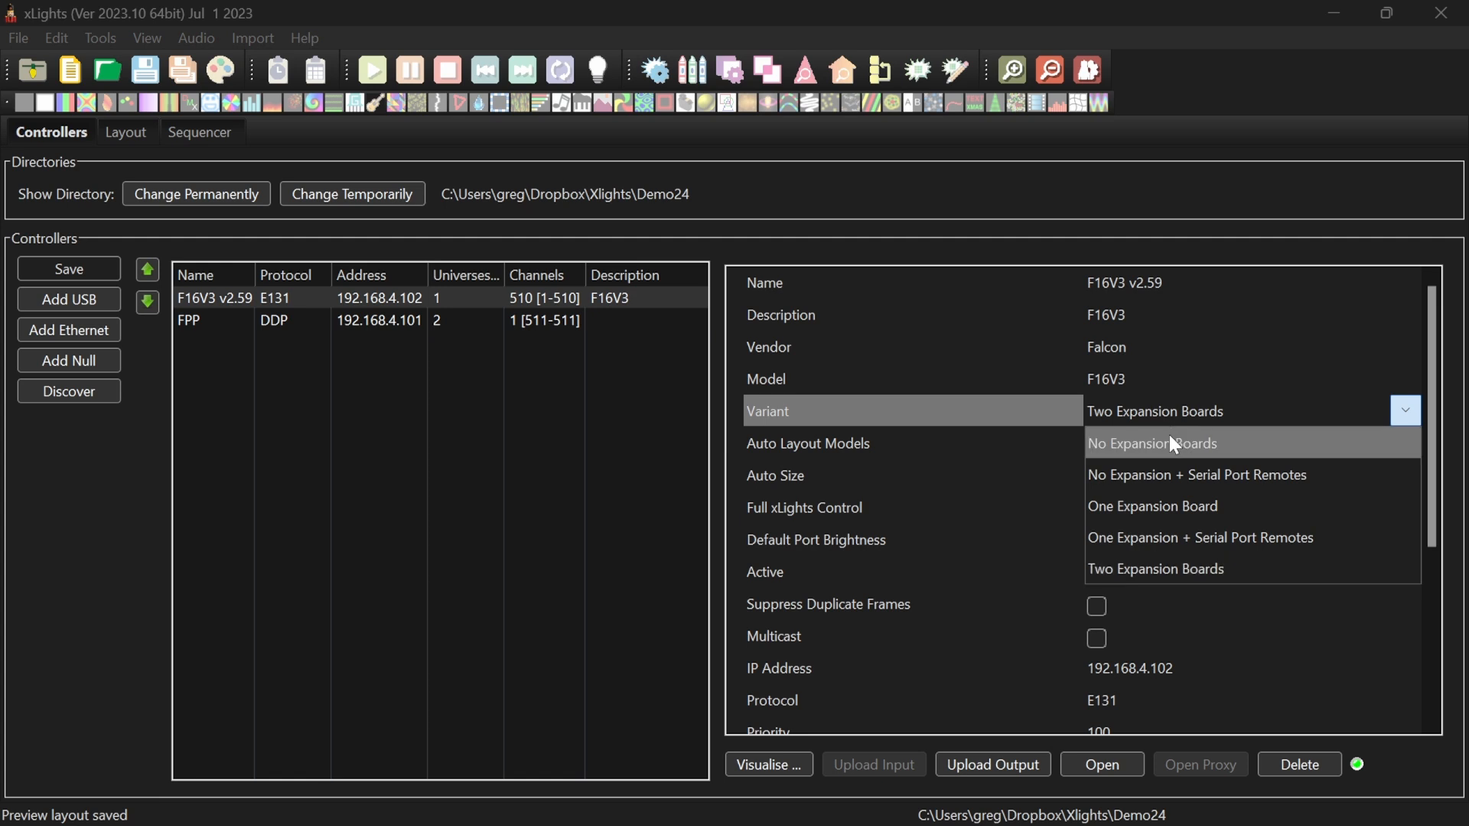
{"action": "left_click", "coordinate": [1169, 436]}
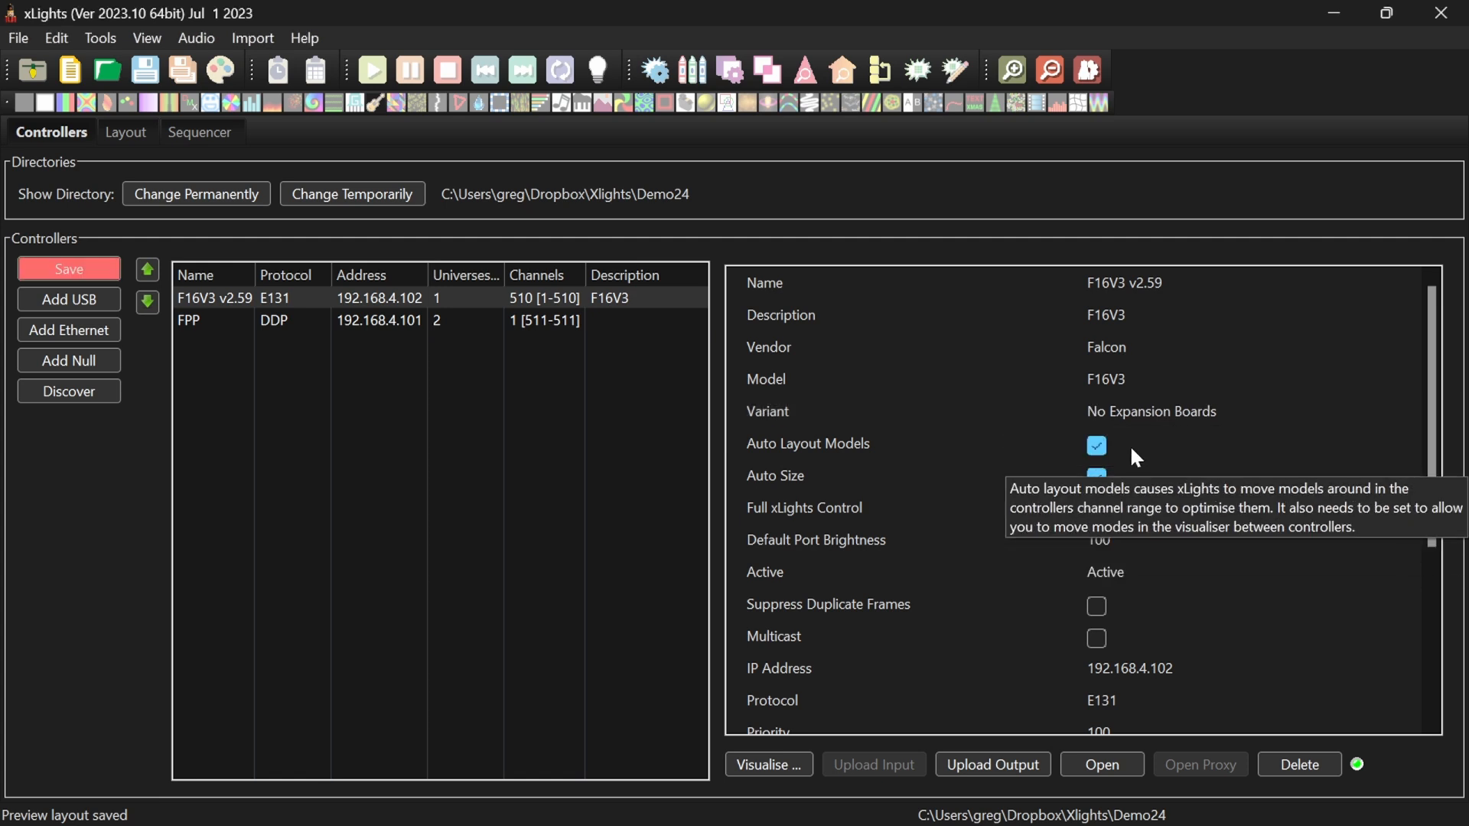
Step: Set the F16V3 controller's protocol to DDP and save the controller configuration
{"action": "scroll", "coordinate": [1178, 468], "scroll_direction": "down", "scroll_amount": 1}
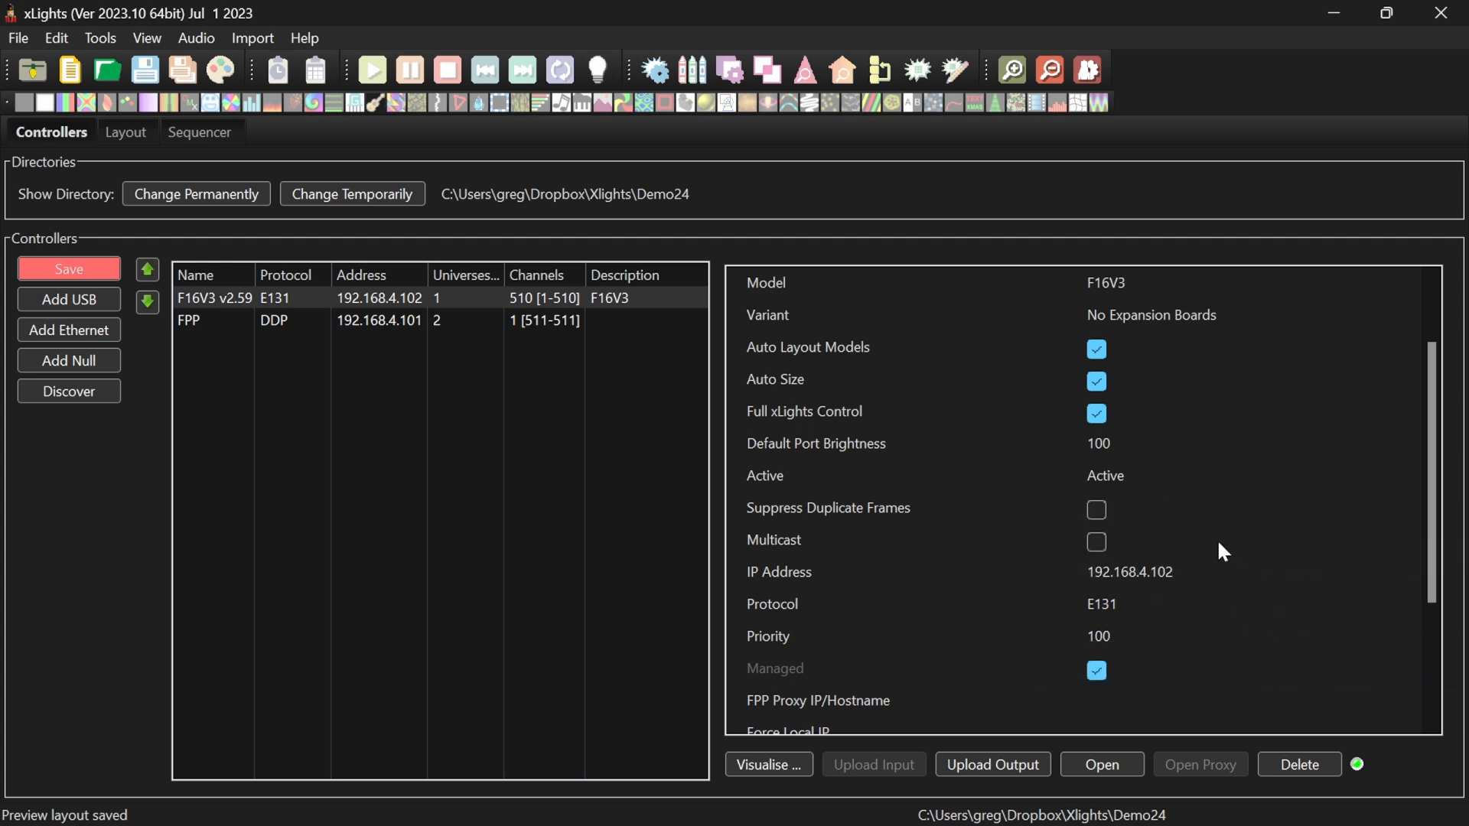
{"action": "scroll", "coordinate": [1218, 543], "scroll_direction": "down", "scroll_amount": 1}
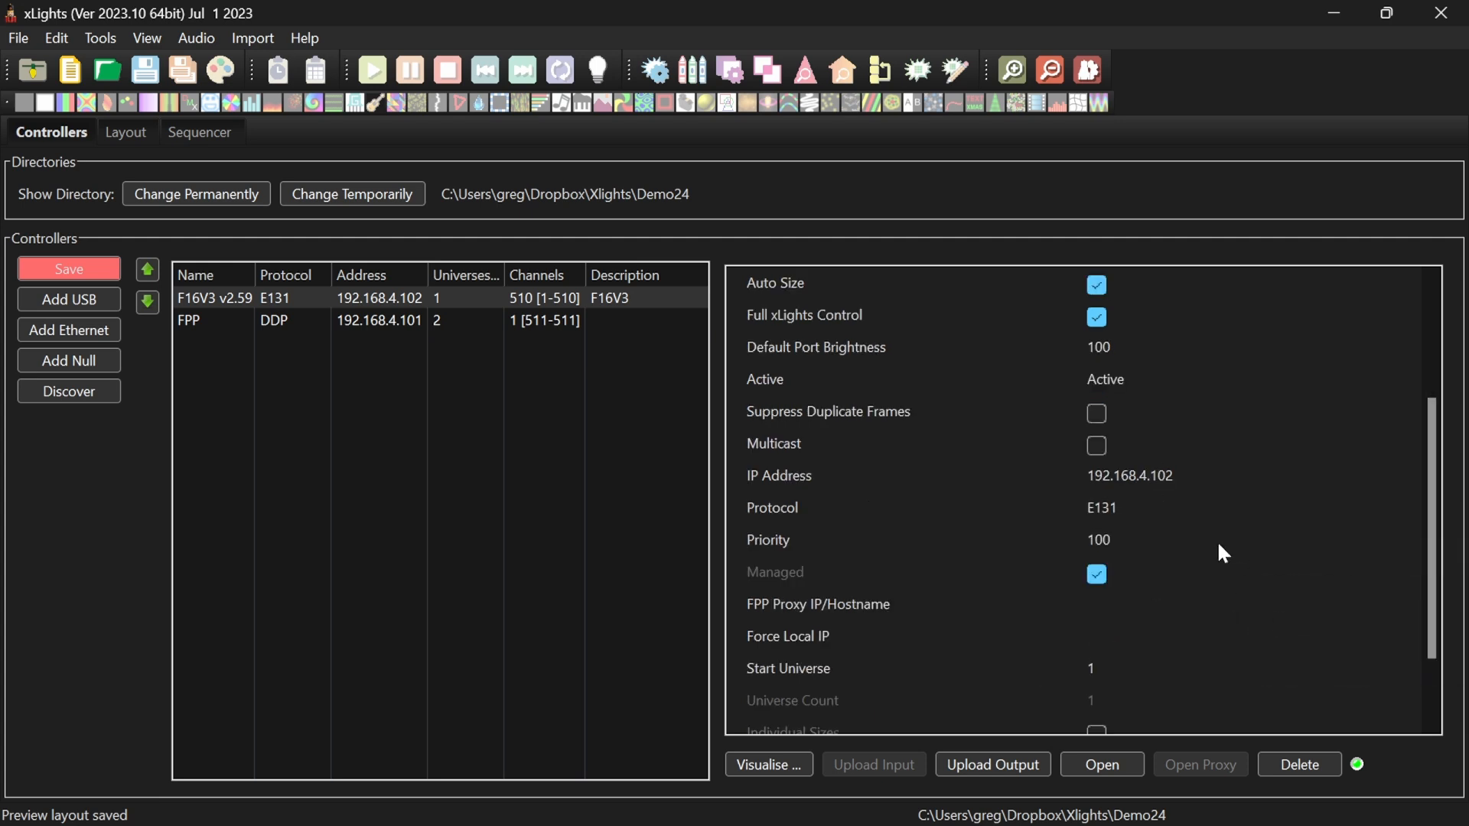
{"action": "left_click", "coordinate": [1130, 512]}
{"action": "left_click", "coordinate": [1131, 513]}
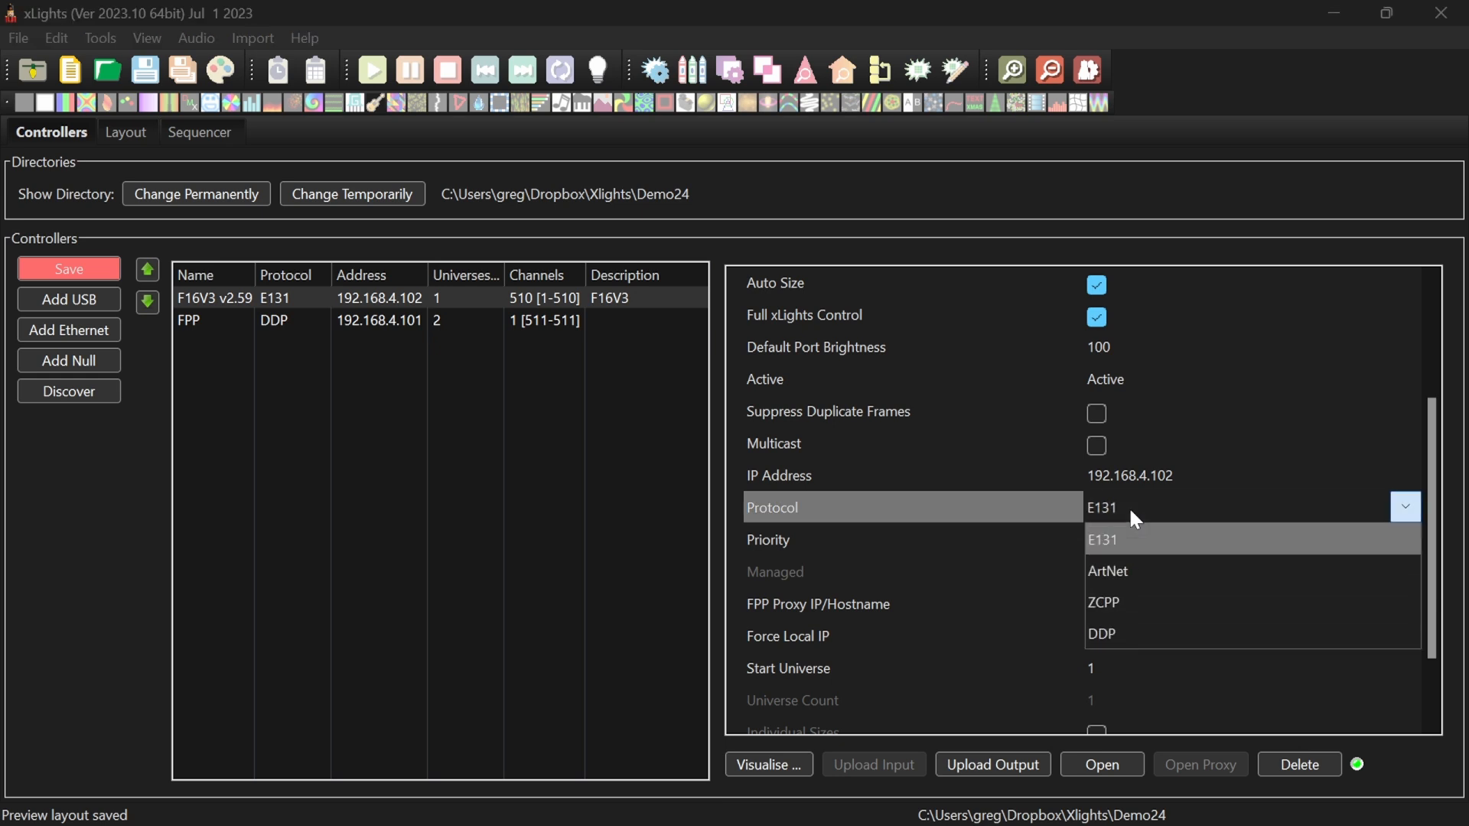
{"action": "left_click", "coordinate": [1129, 634]}
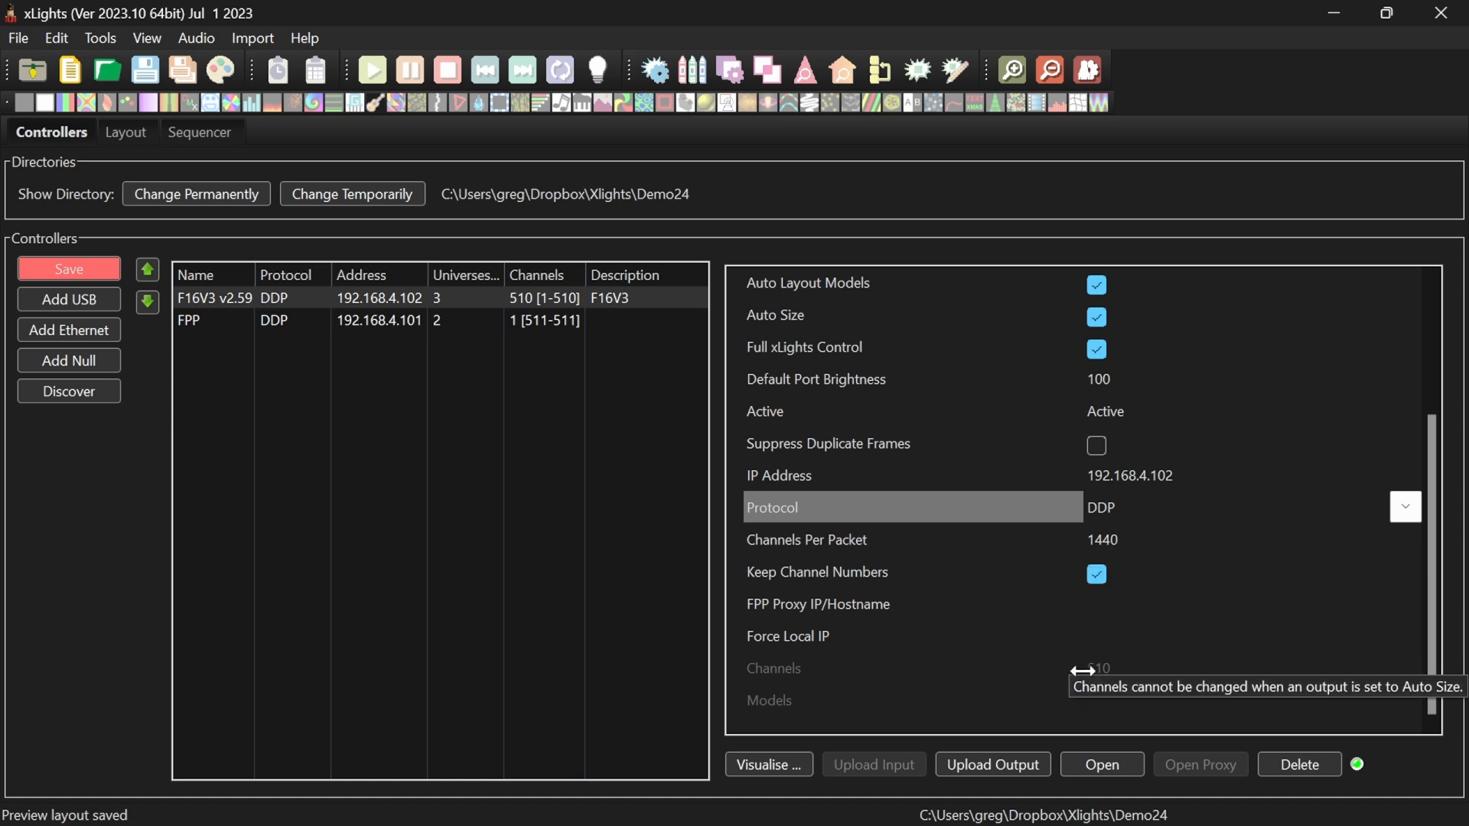
{"action": "scroll", "coordinate": [1163, 689], "scroll_direction": "up", "scroll_amount": 3}
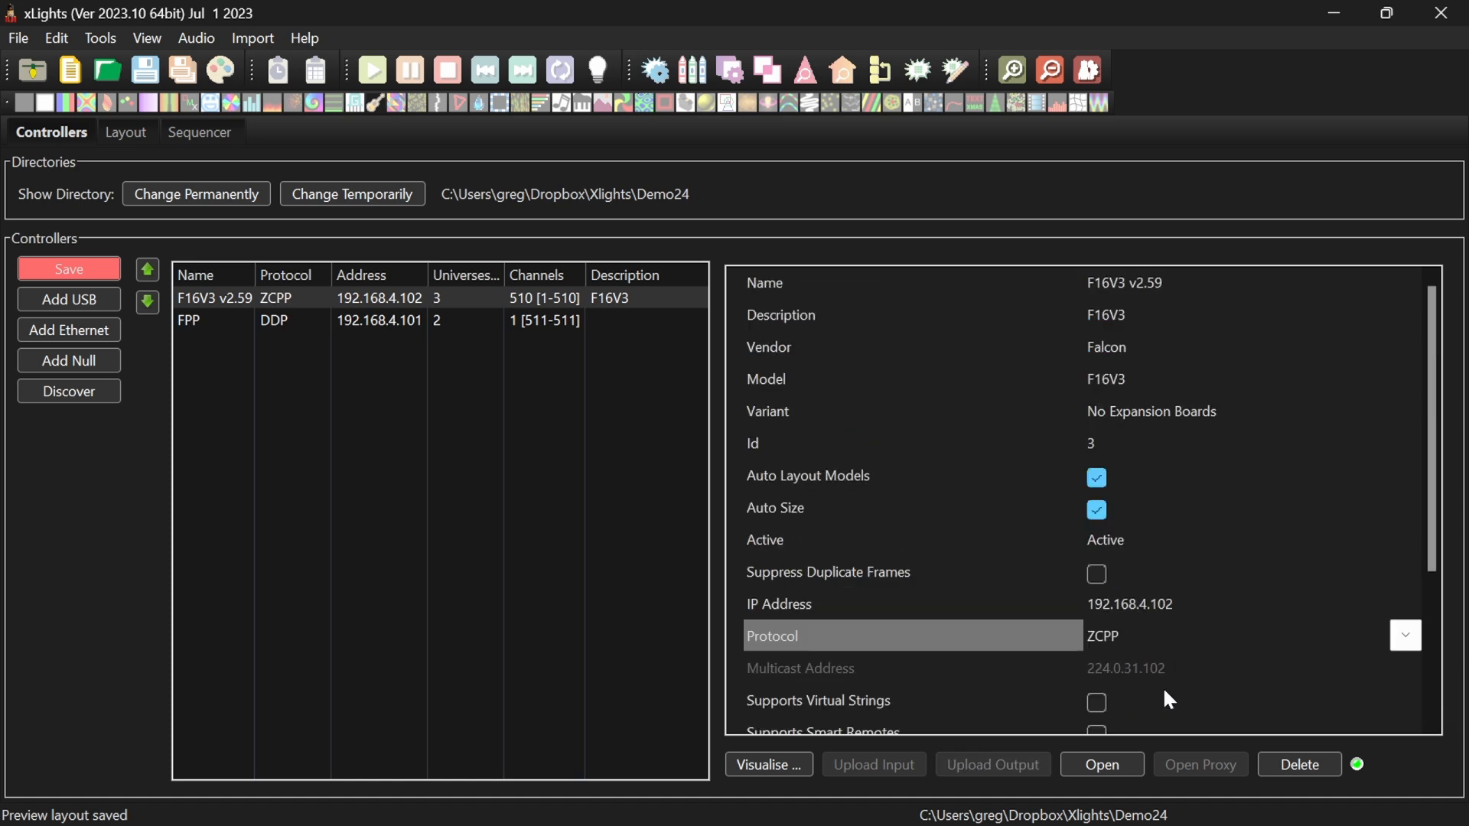
{"action": "left_click", "coordinate": [1178, 639]}
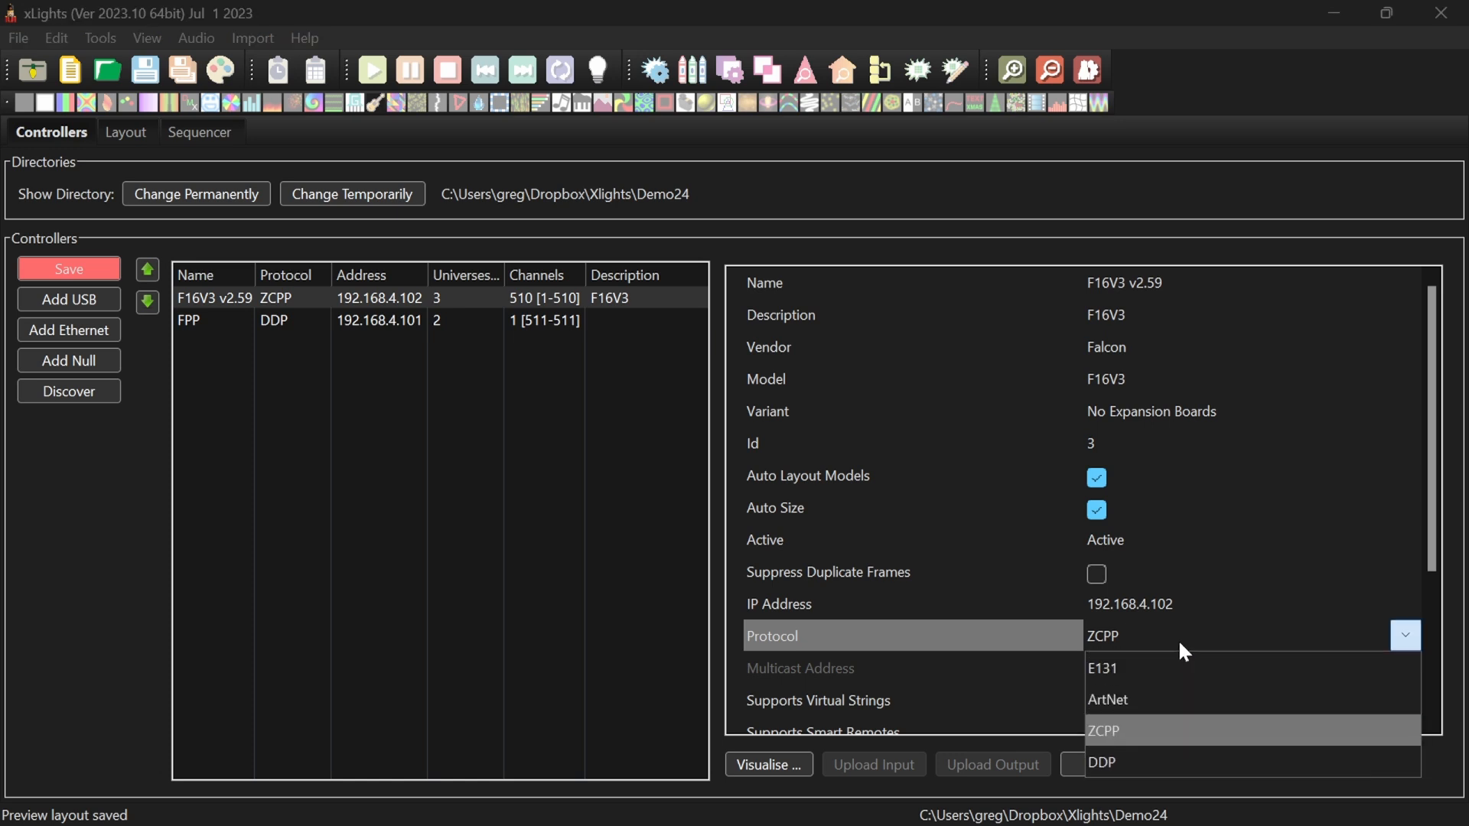
{"action": "left_click", "coordinate": [1162, 751]}
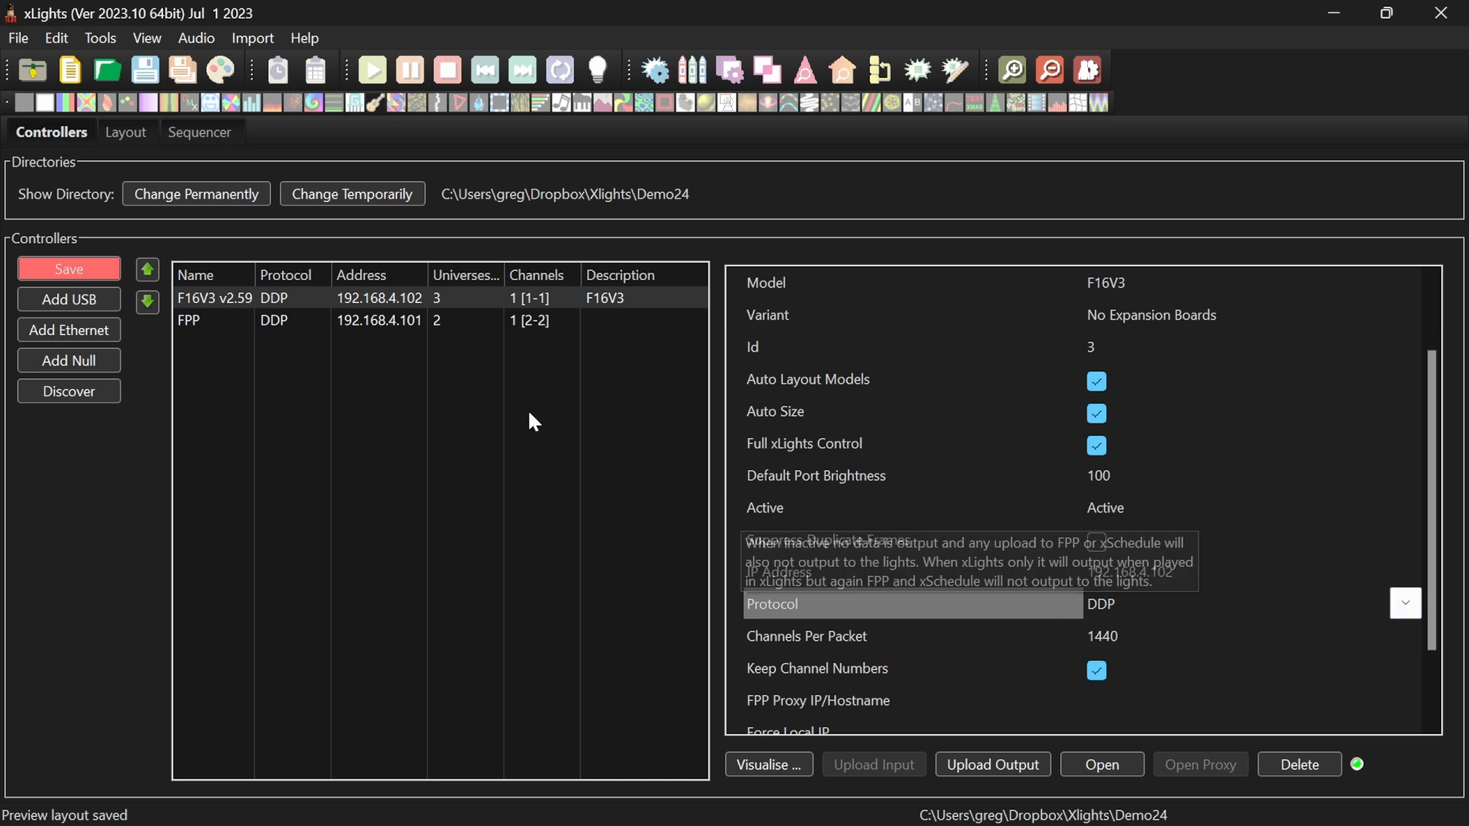
{"action": "left_click", "coordinate": [114, 270]}
{"action": "left_click", "coordinate": [95, 270]}
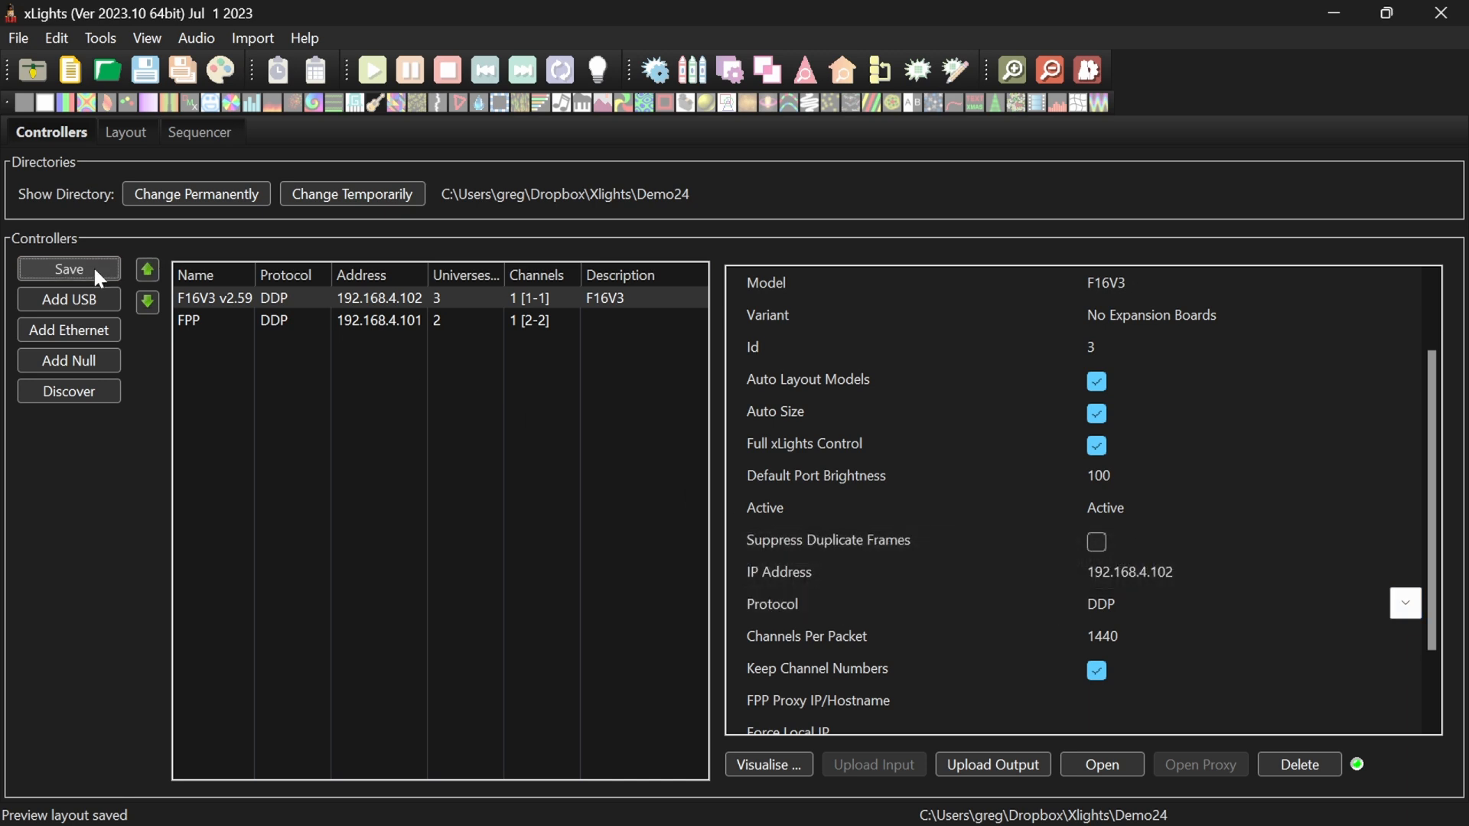
Step: Set the FPP controller's vendor to FPP and its model to FPP Player Only
{"action": "scroll", "coordinate": [1210, 552], "scroll_direction": "up", "scroll_amount": 3}
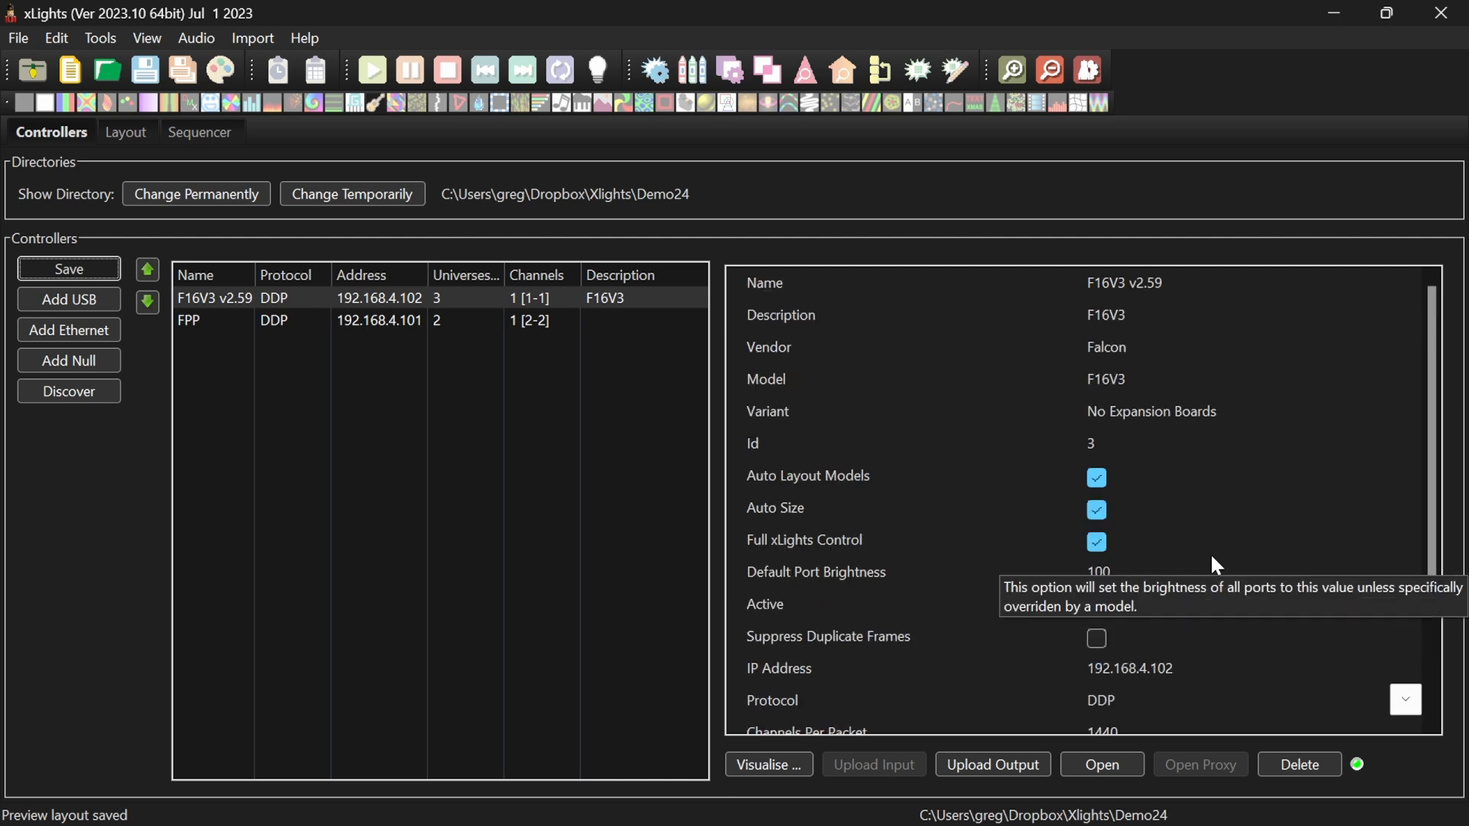
{"action": "left_click", "coordinate": [228, 327]}
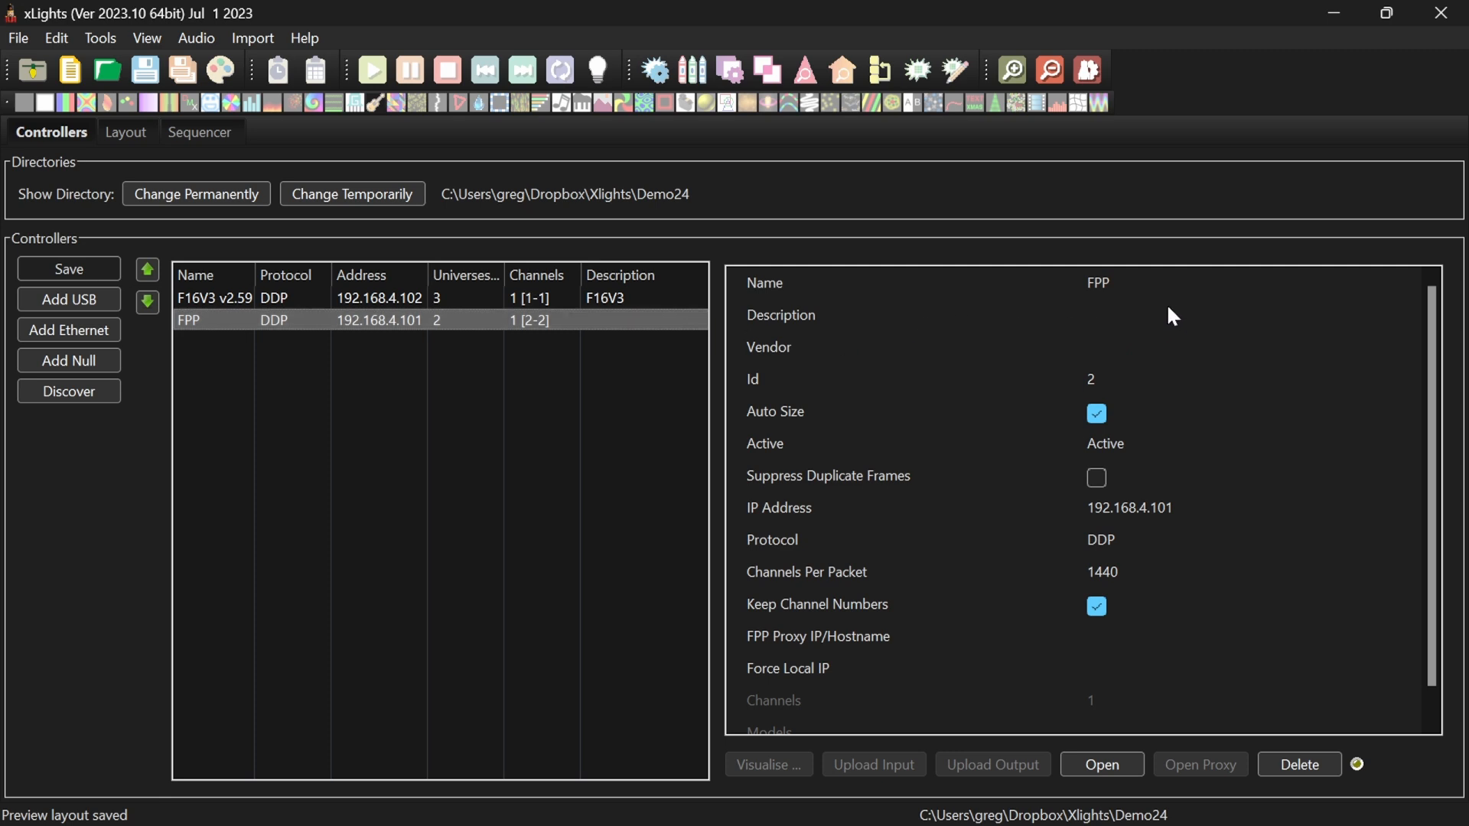
{"action": "left_click", "coordinate": [1139, 345]}
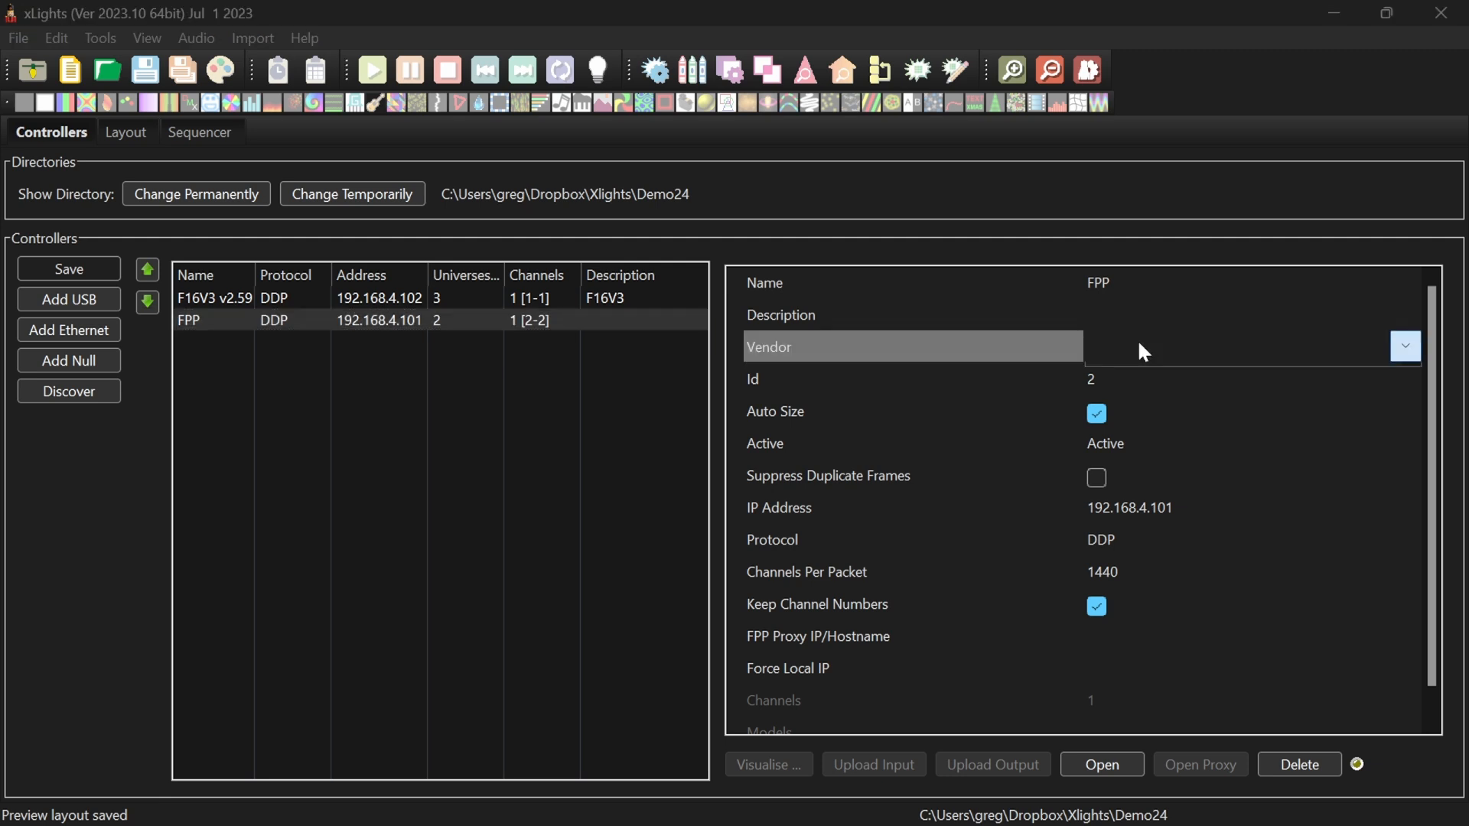
{"action": "left_click", "coordinate": [1139, 345]}
{"action": "left_click", "coordinate": [1128, 538]}
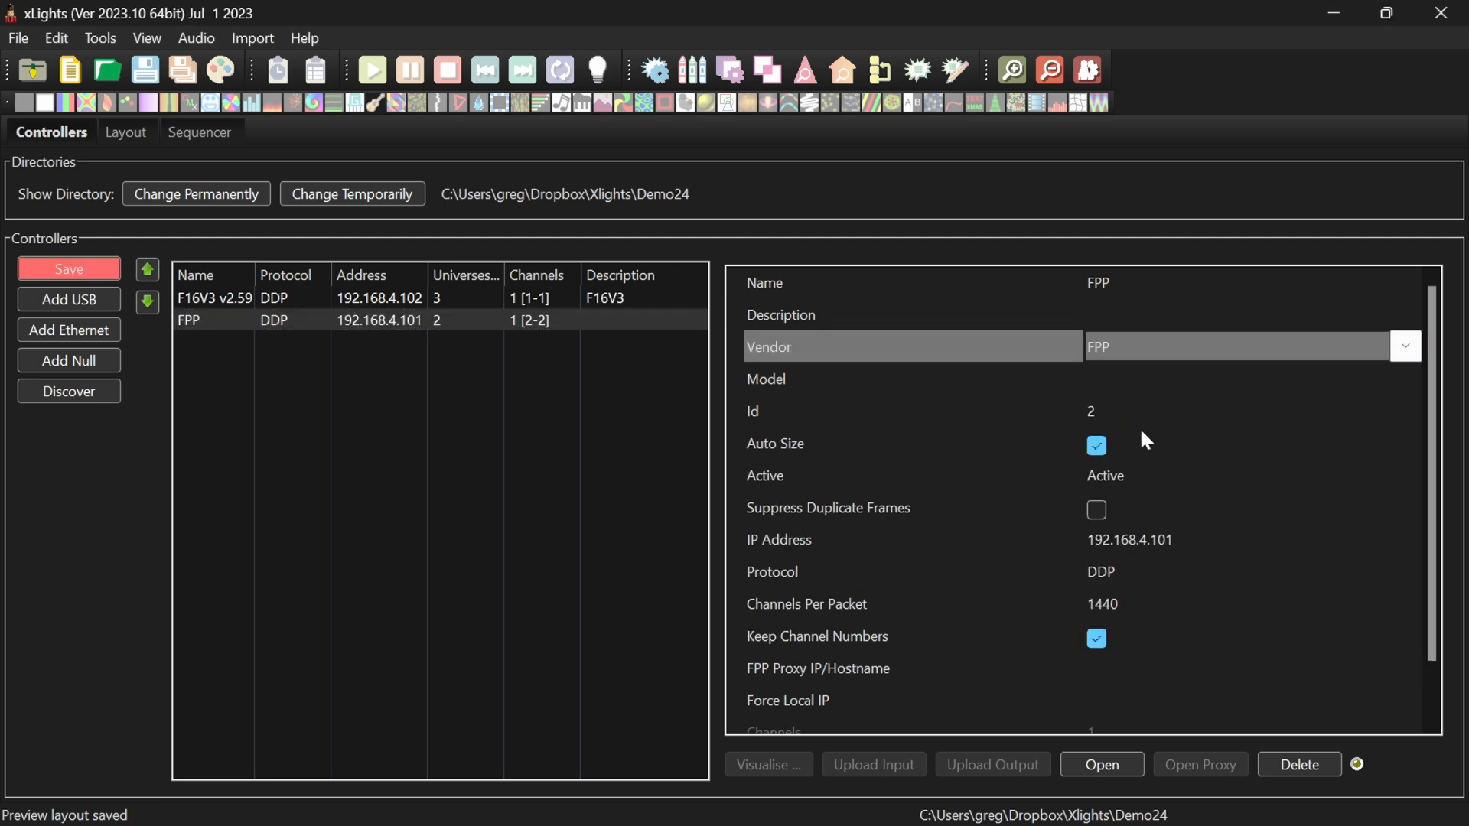
{"action": "left_click", "coordinate": [1146, 390]}
{"action": "left_click", "coordinate": [1144, 384]}
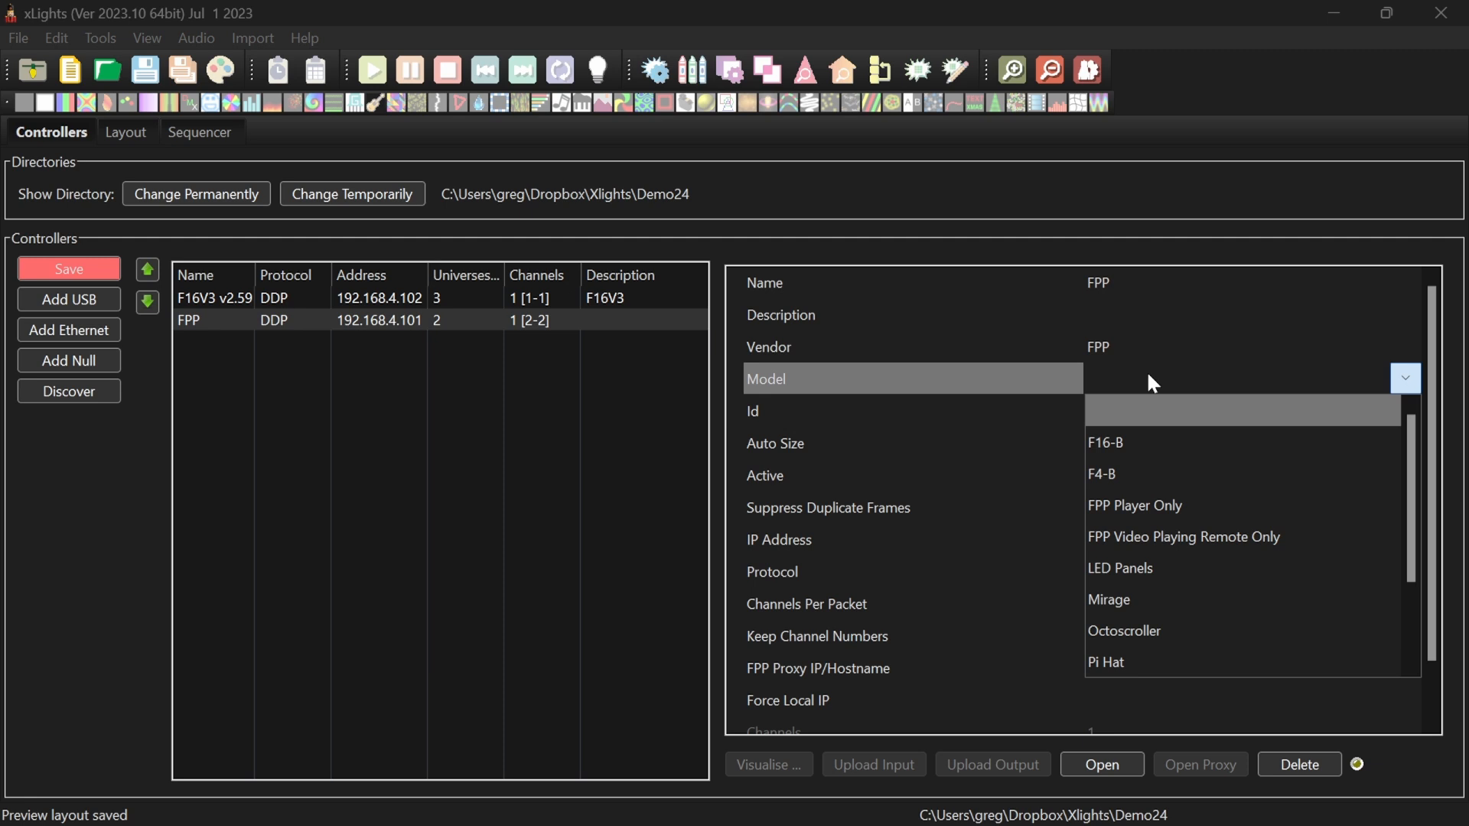
{"action": "left_click", "coordinate": [1152, 507]}
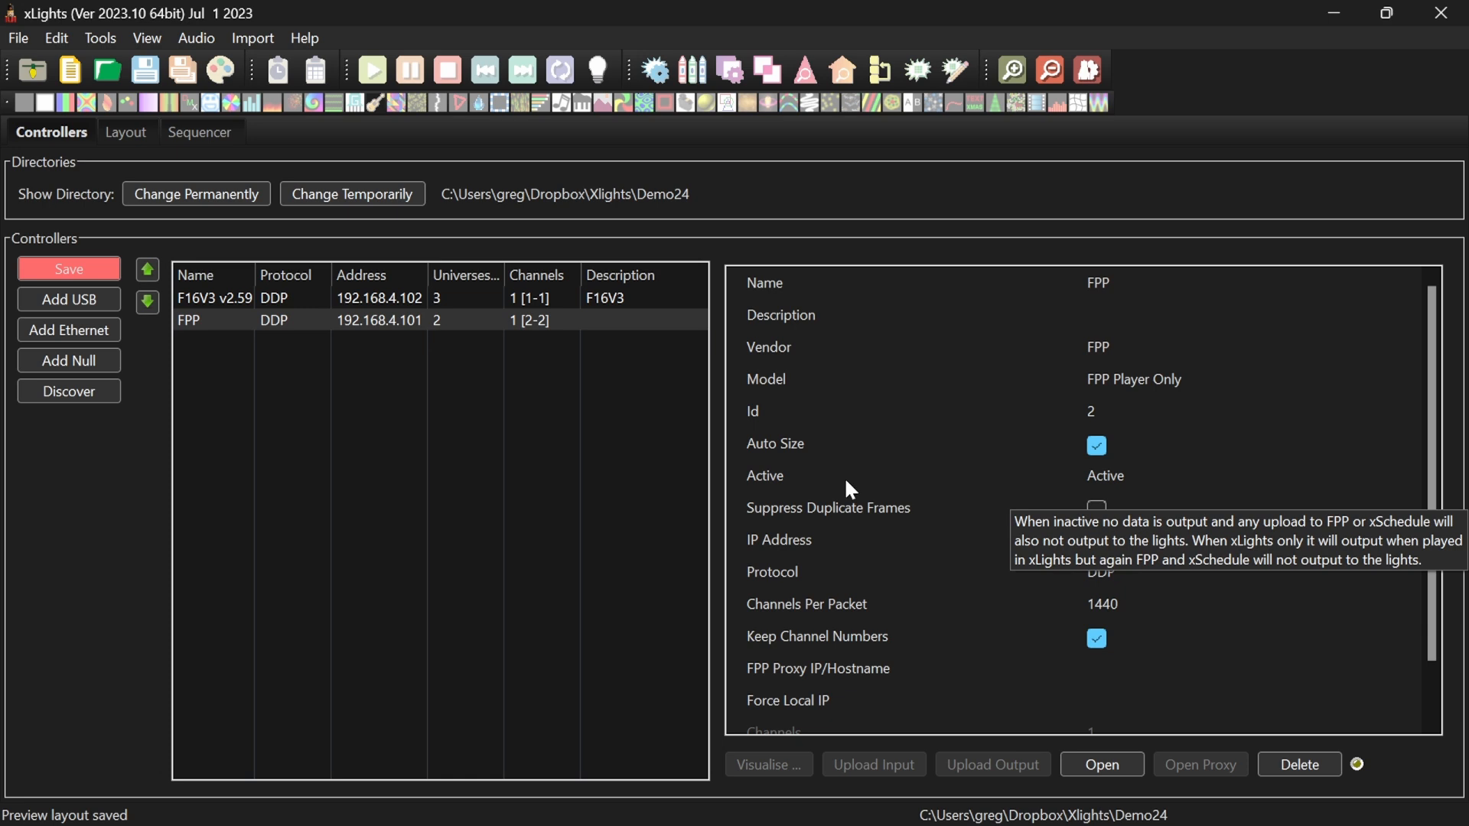
Step: Set the FPP controller's active state to xLights Only and save the controller configuration
{"action": "left_click", "coordinate": [1121, 476]}
{"action": "left_click", "coordinate": [1121, 475]}
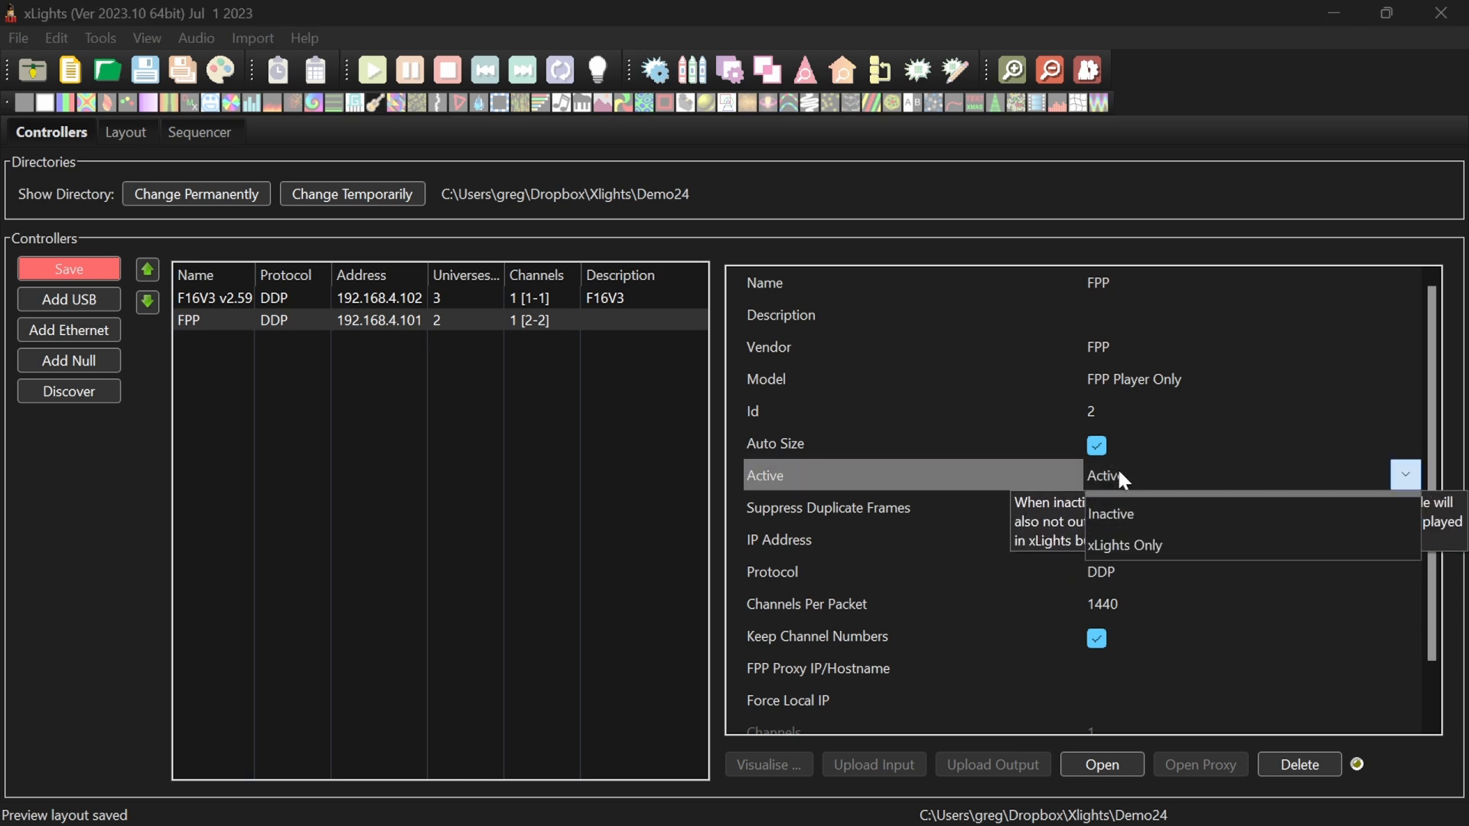
{"action": "left_click", "coordinate": [1122, 574]}
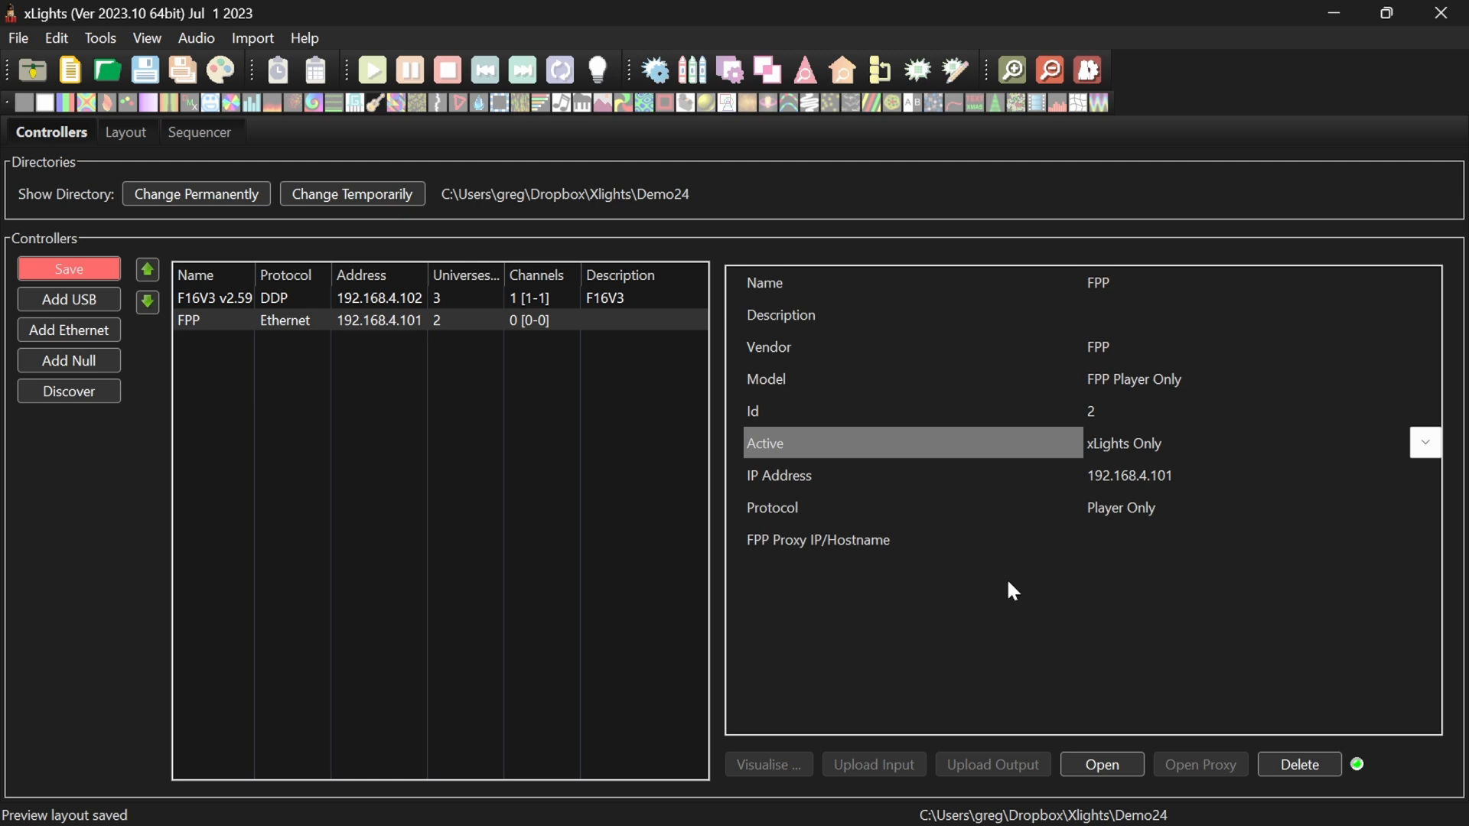
{"action": "left_click", "coordinate": [61, 274]}
{"action": "left_click", "coordinate": [55, 275]}
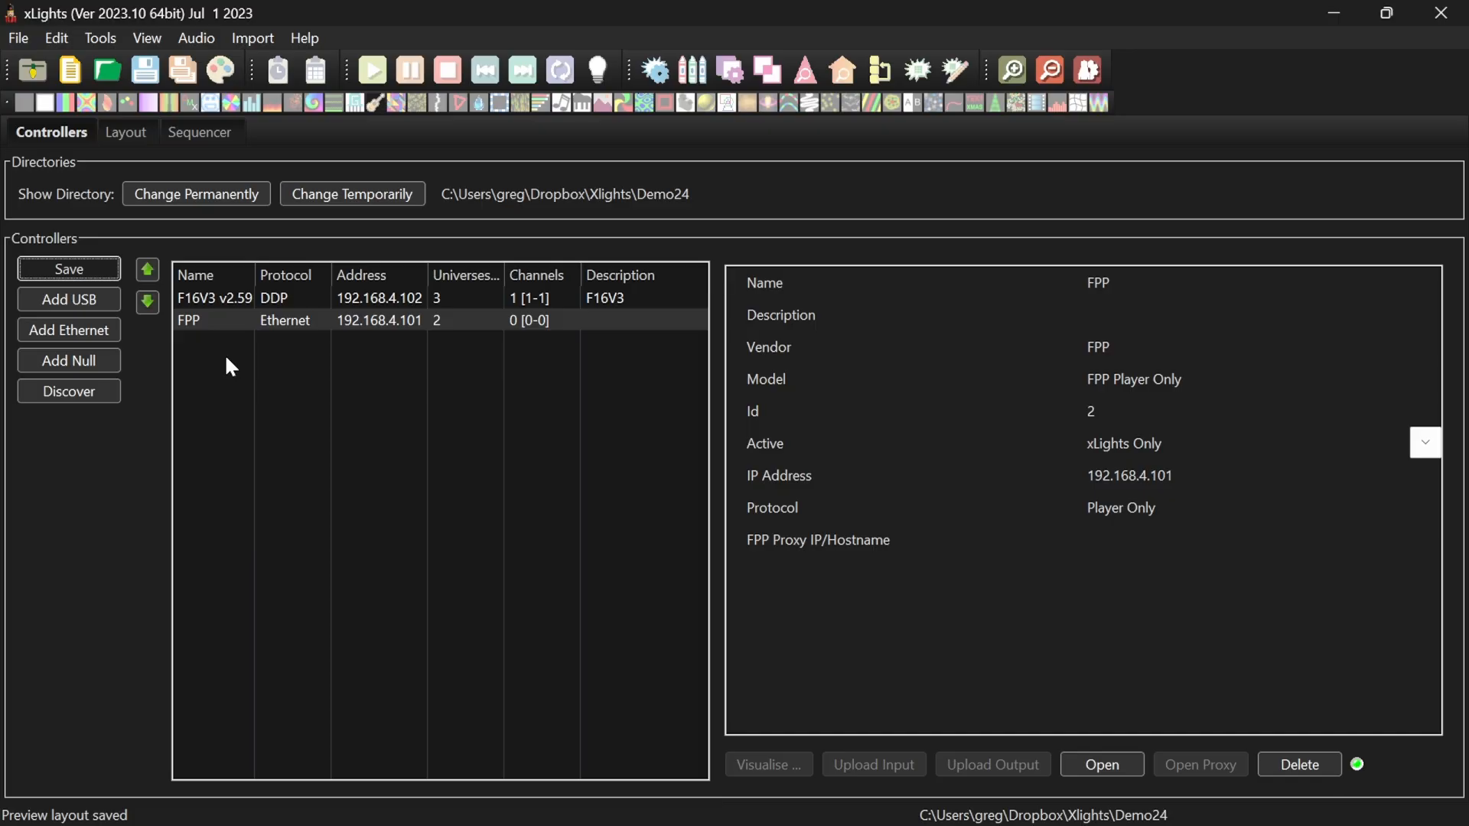
Step: Open the visualiser for the F16V3 controller and assign the Demo1 model to Pixel Port 9
{"action": "left_click", "coordinate": [227, 297]}
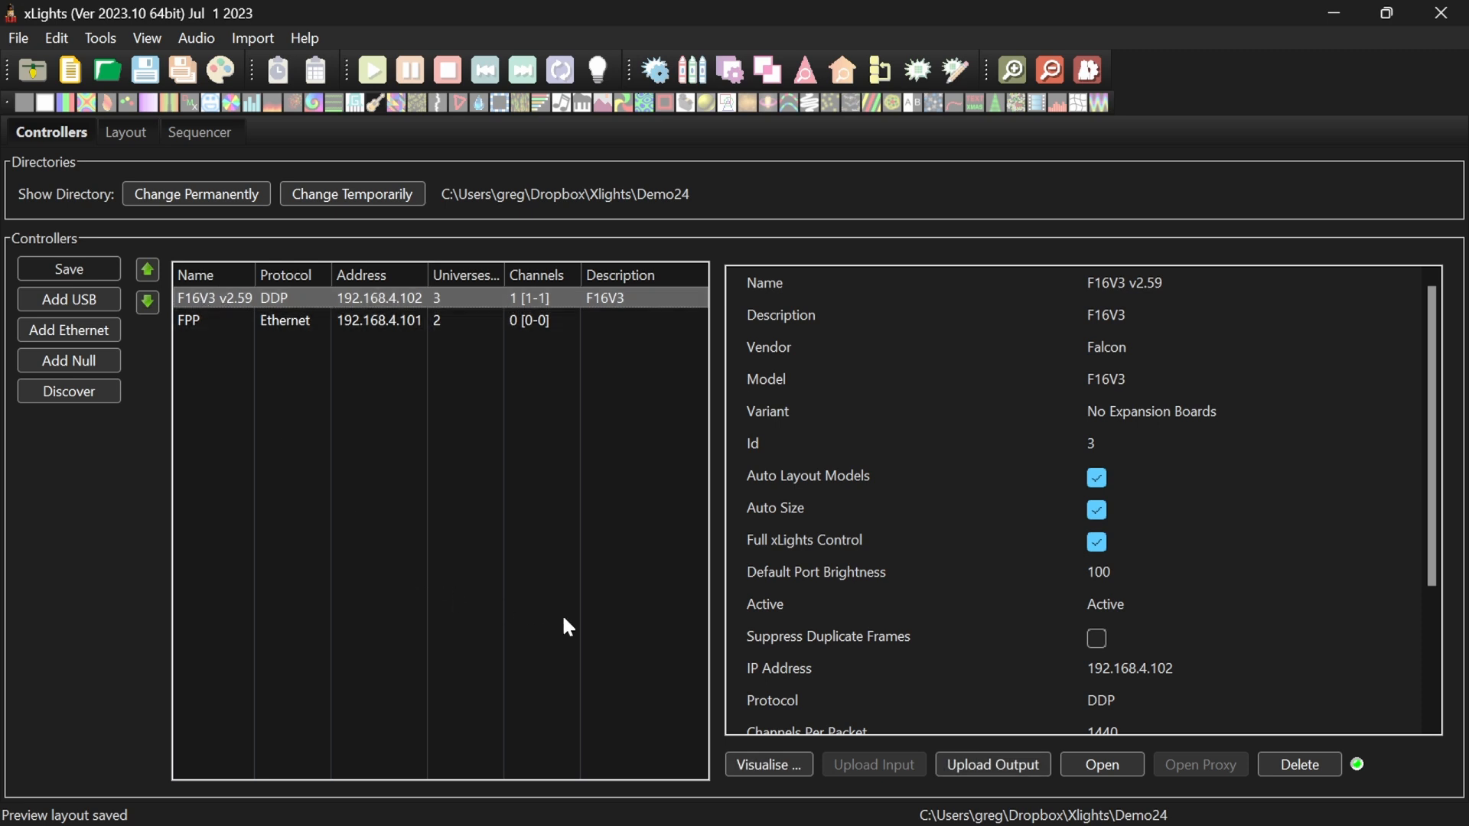
{"action": "left_click", "coordinate": [768, 766]}
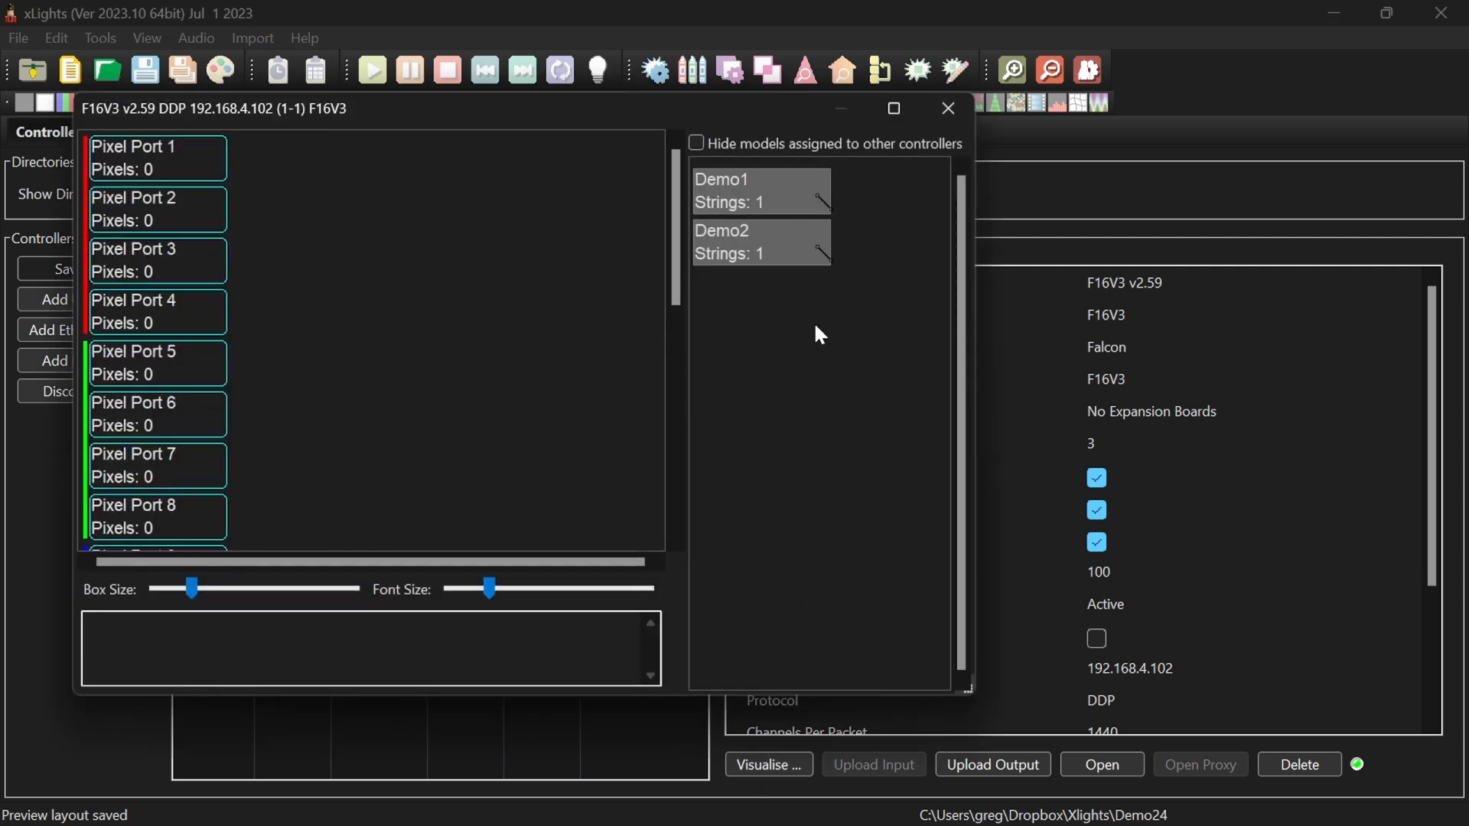
{"action": "scroll", "coordinate": [489, 216], "scroll_direction": "down", "scroll_amount": 8}
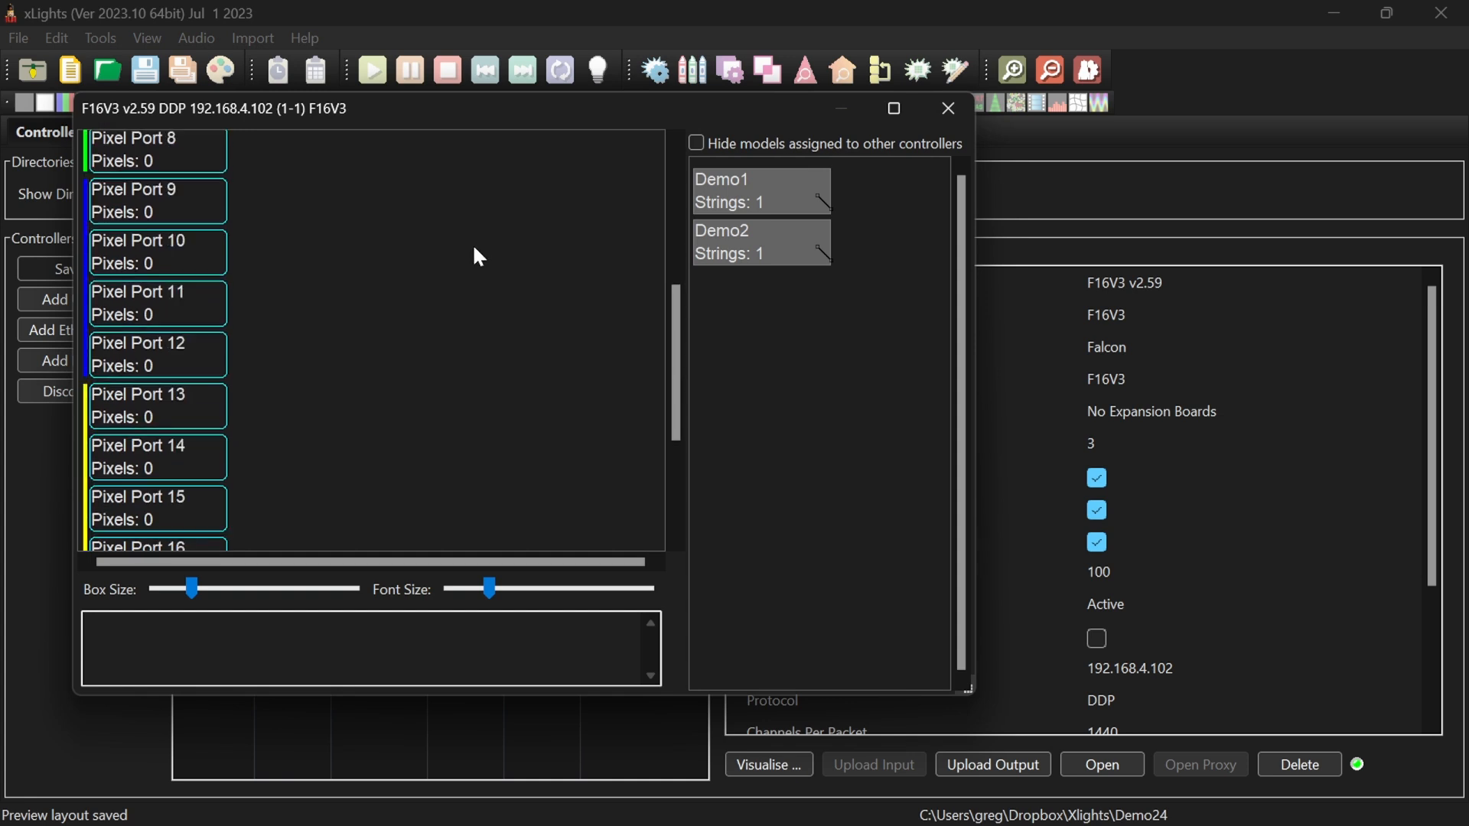
{"action": "scroll", "coordinate": [471, 252], "scroll_direction": "up", "scroll_amount": 8}
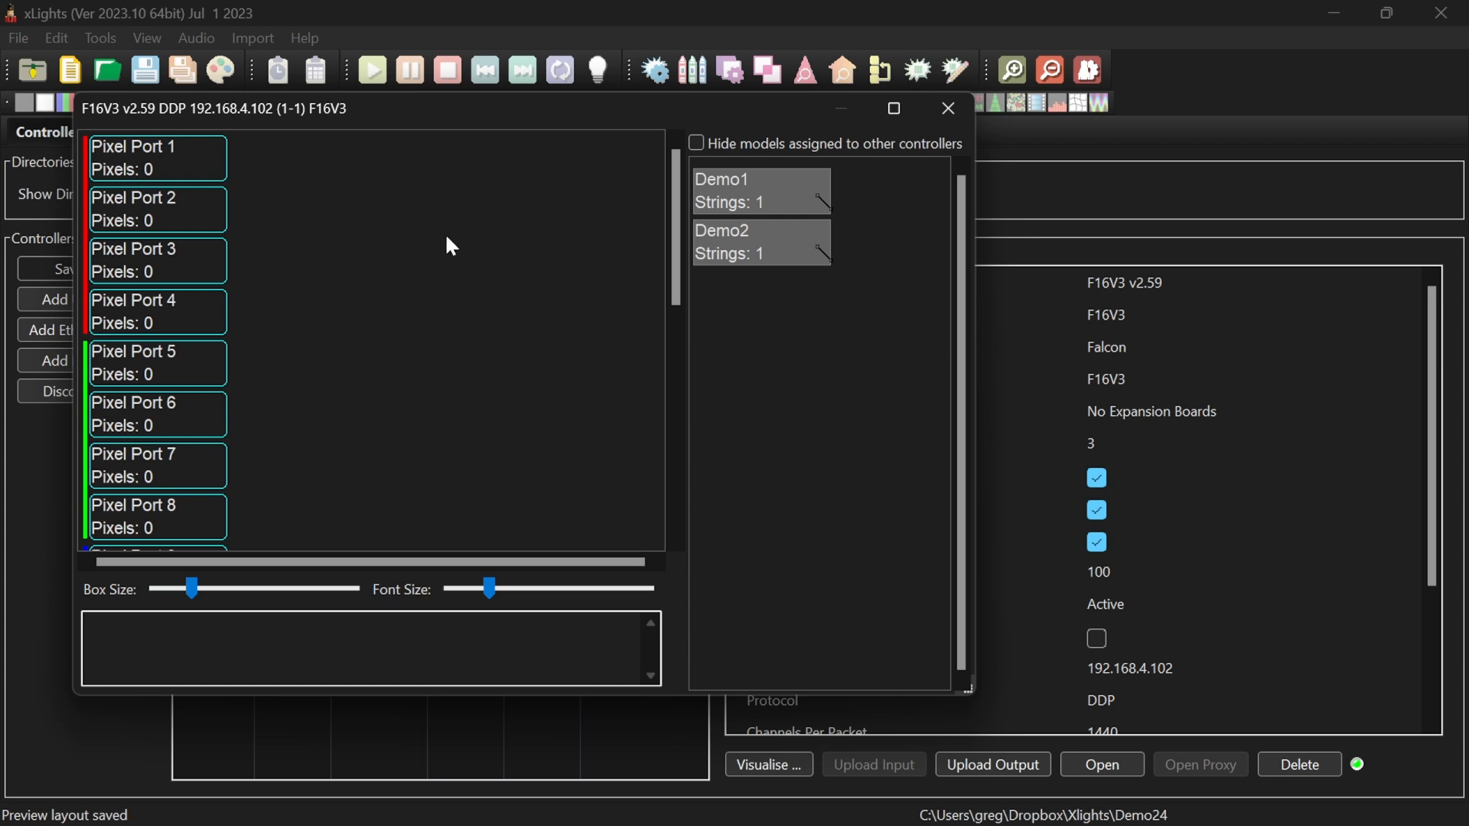
{"action": "scroll", "coordinate": [411, 228], "scroll_direction": "down", "scroll_amount": 10}
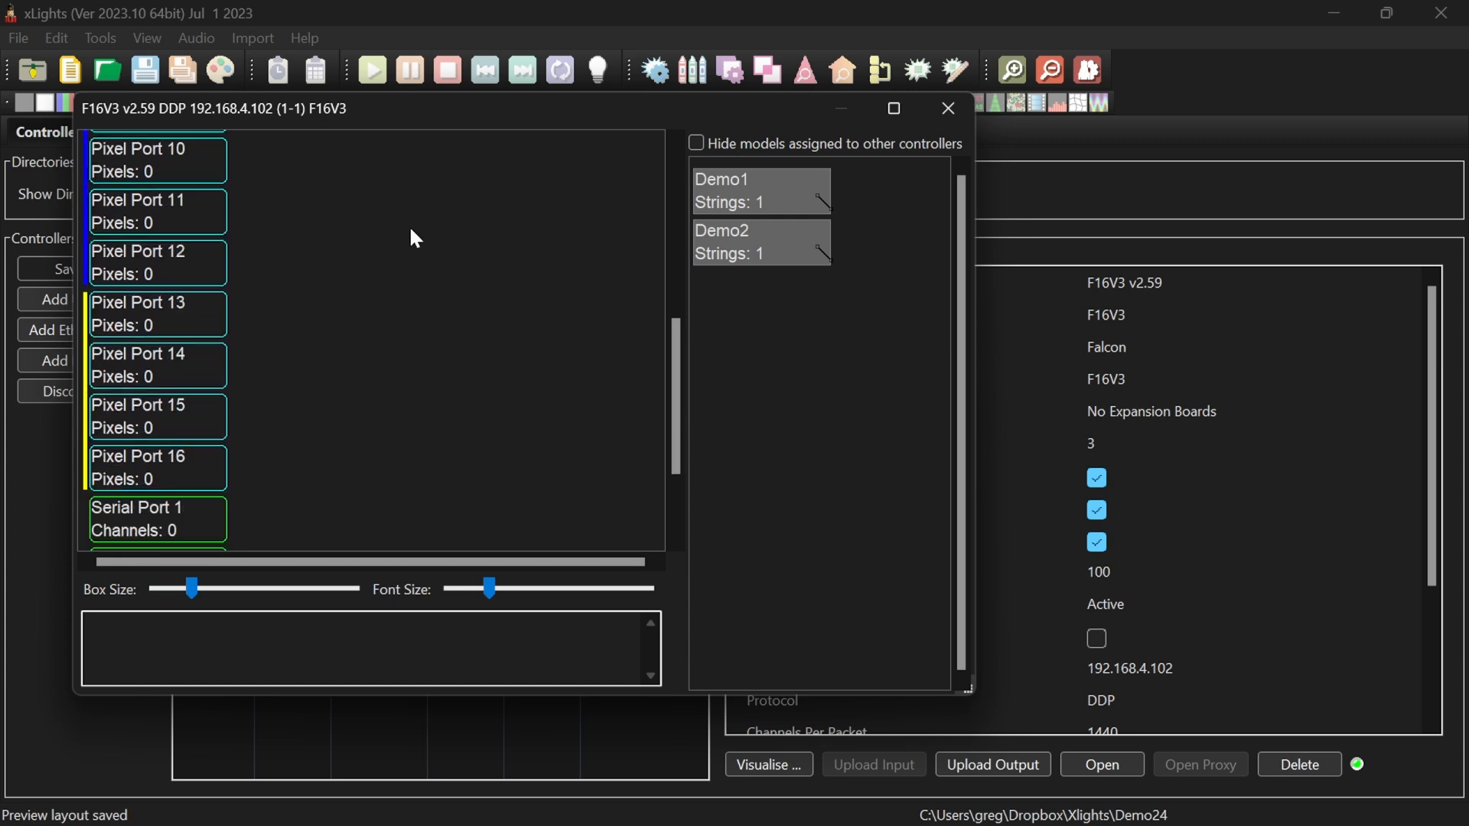
{"action": "scroll", "coordinate": [411, 229], "scroll_direction": "up", "scroll_amount": 2}
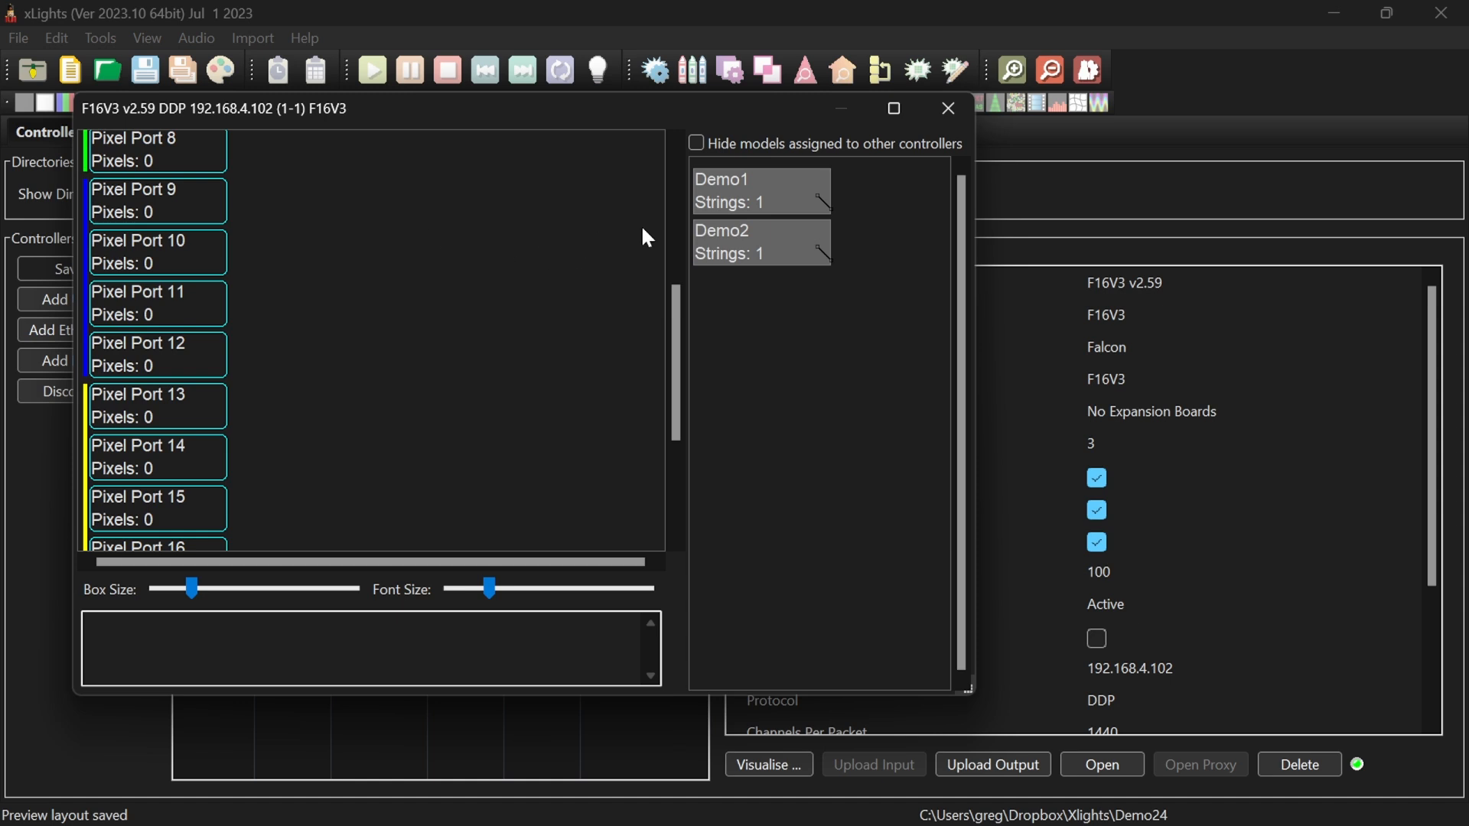
{"action": "left_click_drag", "start_coordinate": [788, 202], "coordinate": [205, 206]}
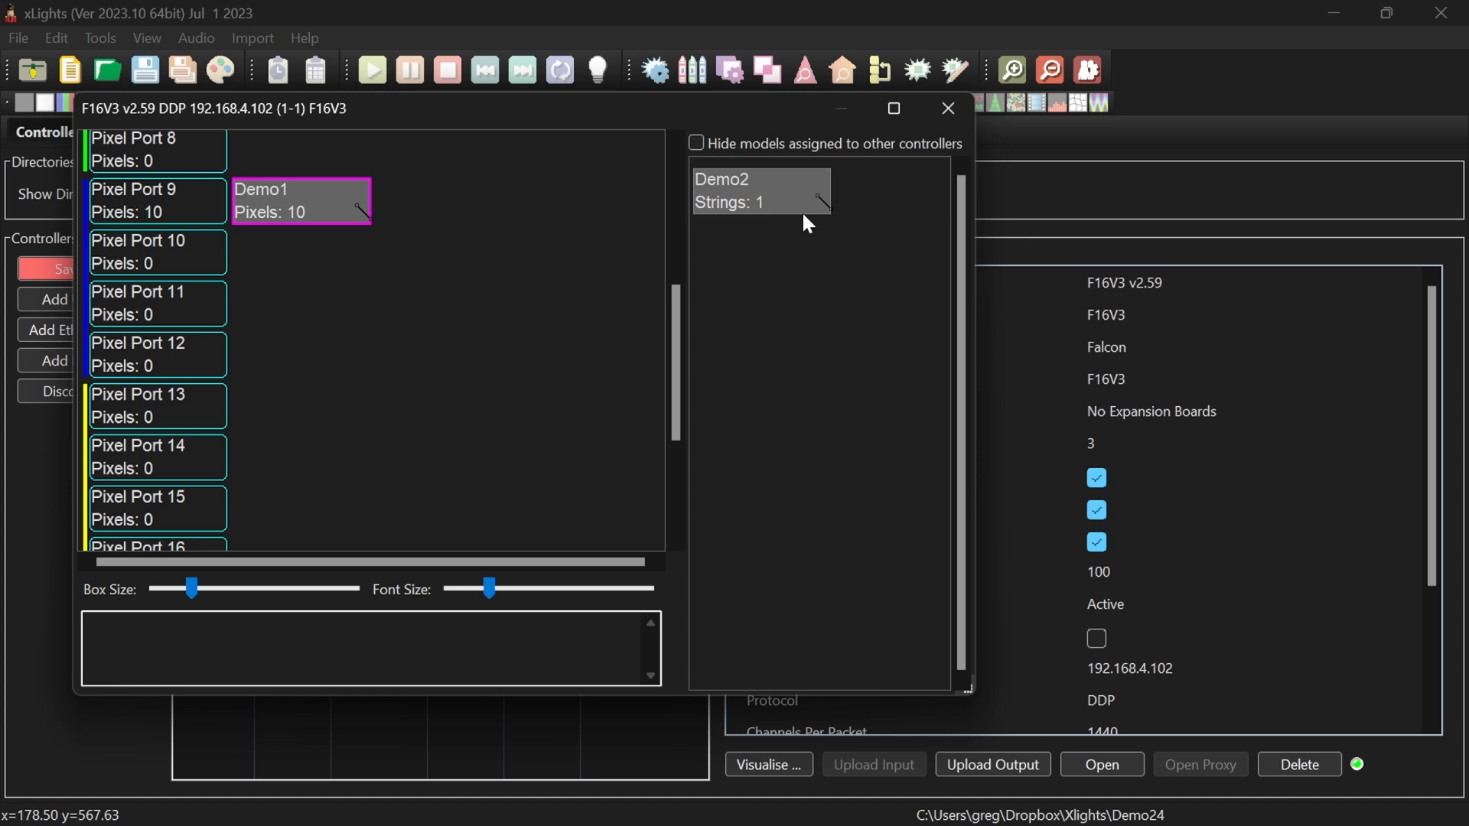
Step: Assign the Demo2 model to Pixel Port 15 and save the controller setup
{"action": "left_click_drag", "start_coordinate": [777, 194], "coordinate": [405, 503]}
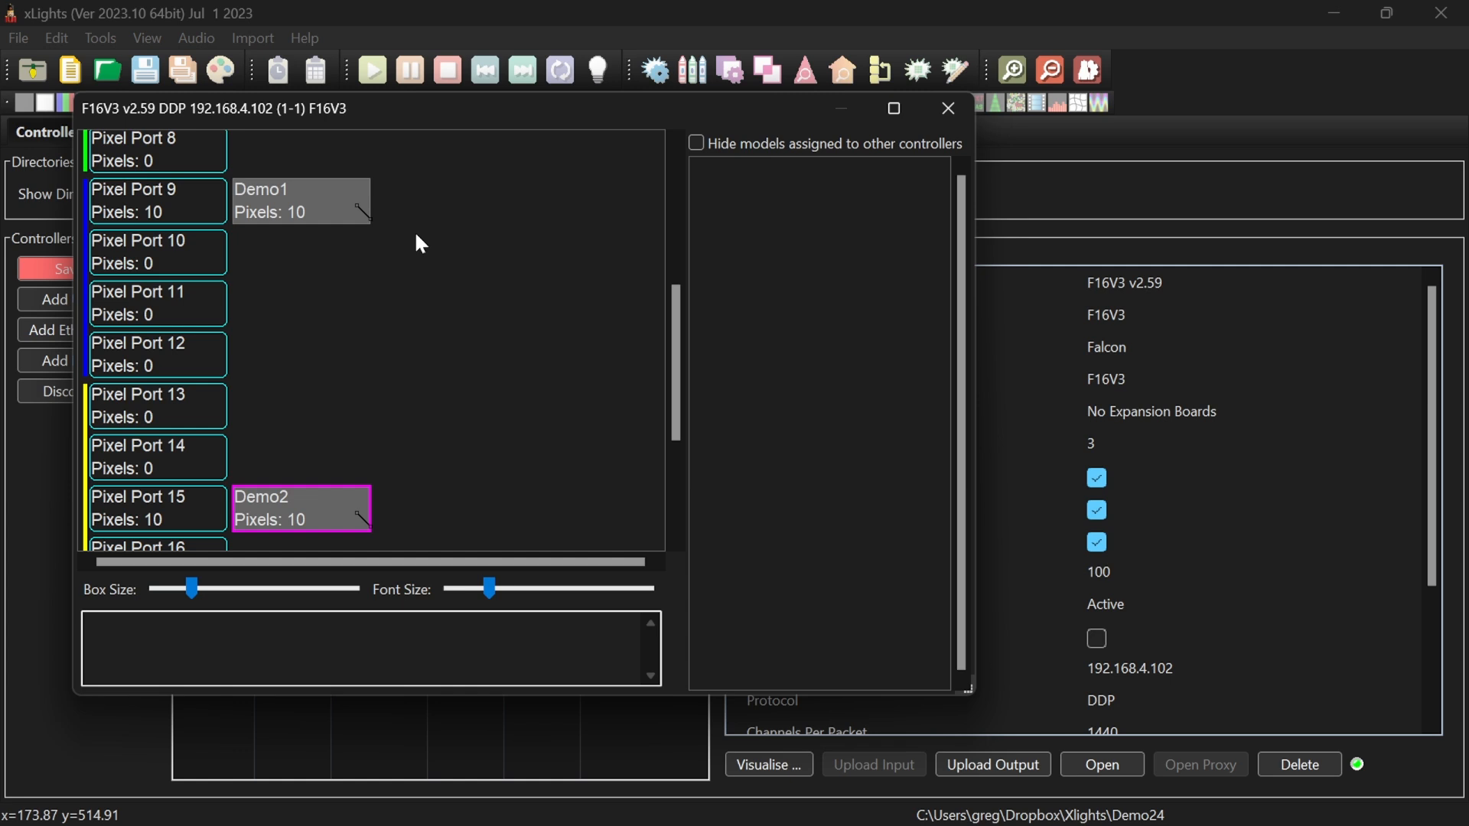
{"action": "left_click", "coordinate": [949, 108]}
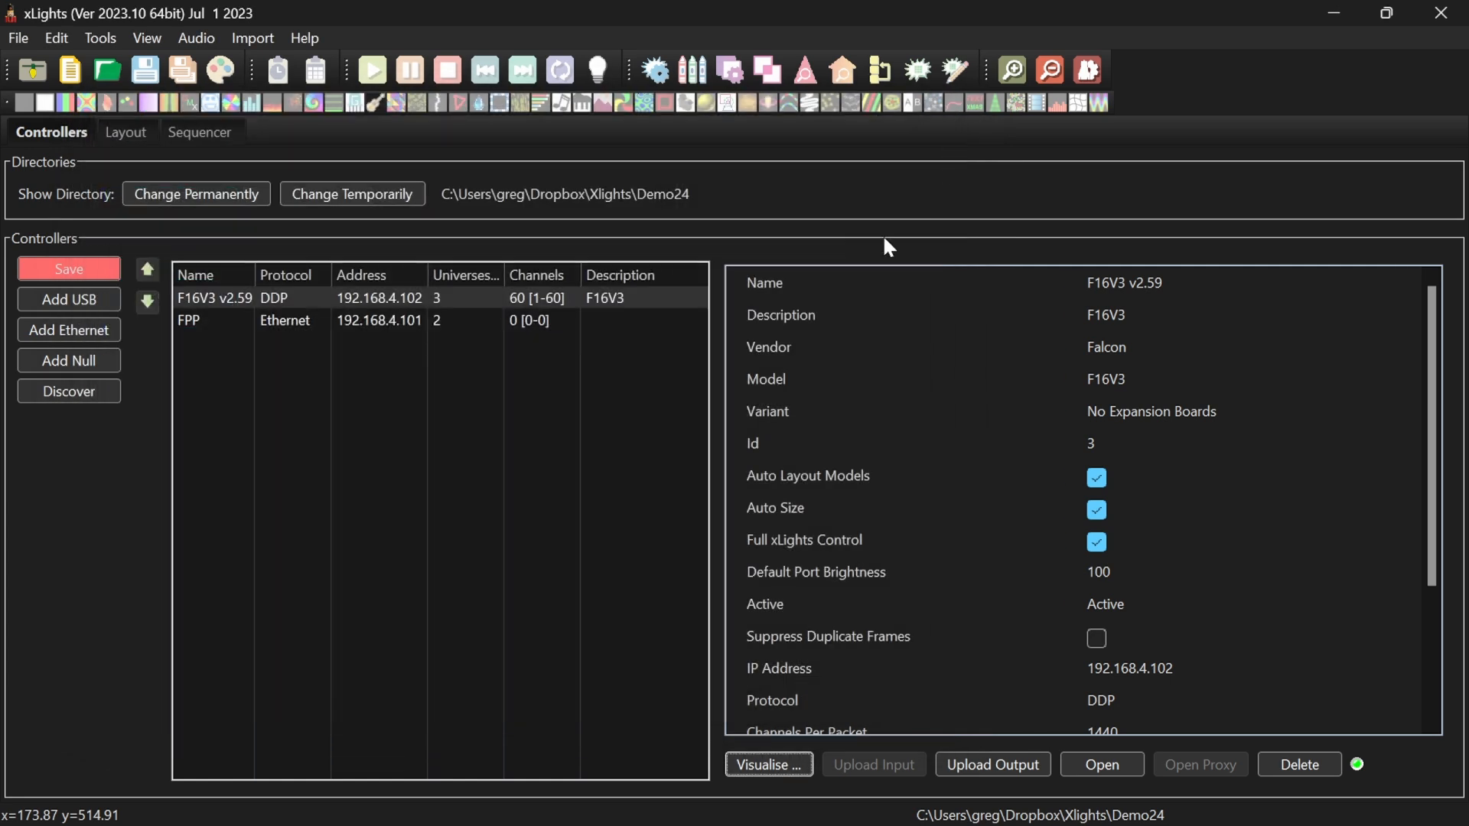
{"action": "left_click", "coordinate": [67, 272]}
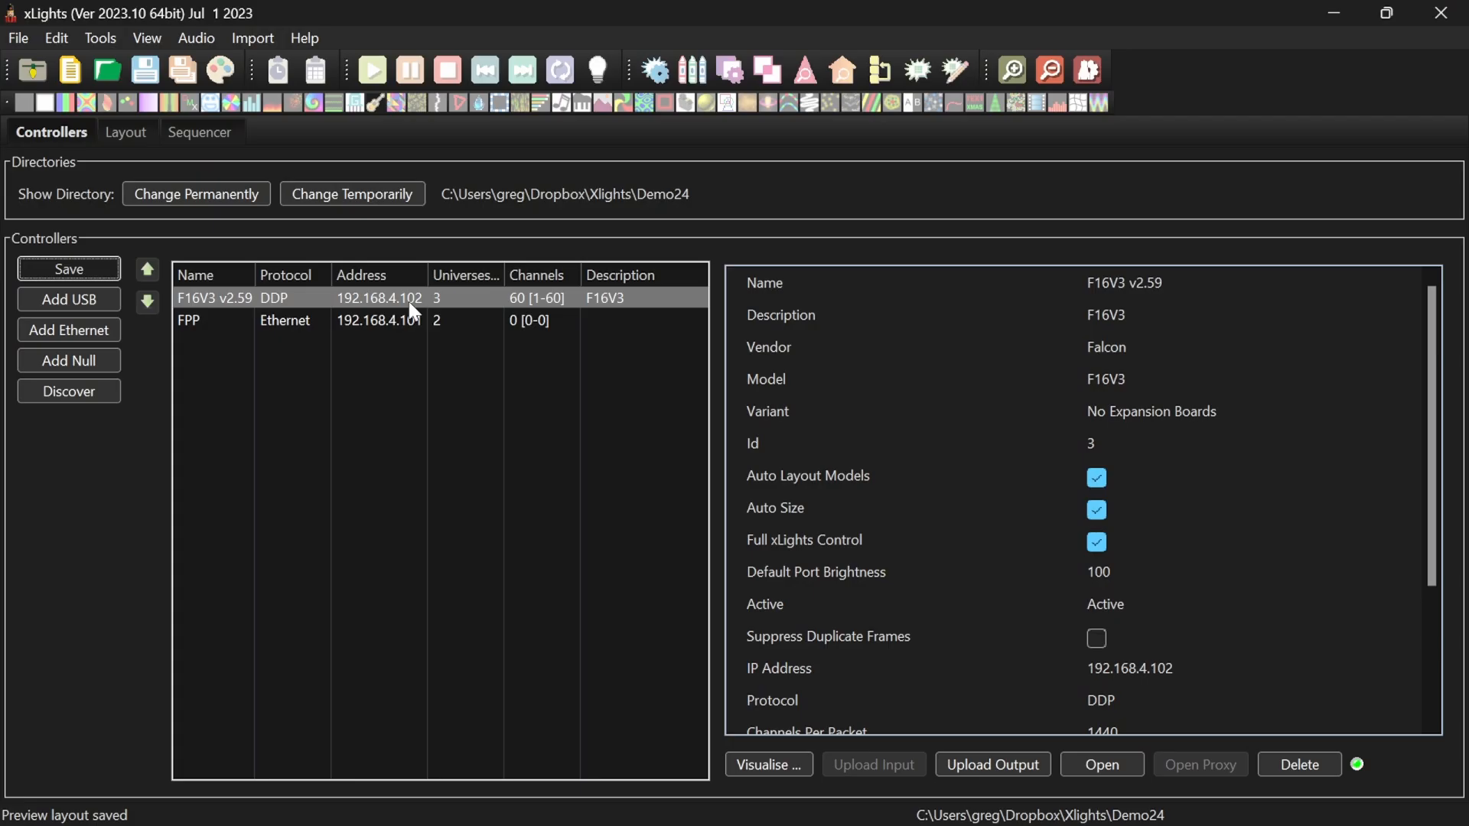
Step: Switch to Chrome, open the F16V3 controller's web interface at 192.168.4.102 and look over its status page
{"action": "mouse_move", "coordinate": [718, 817]}
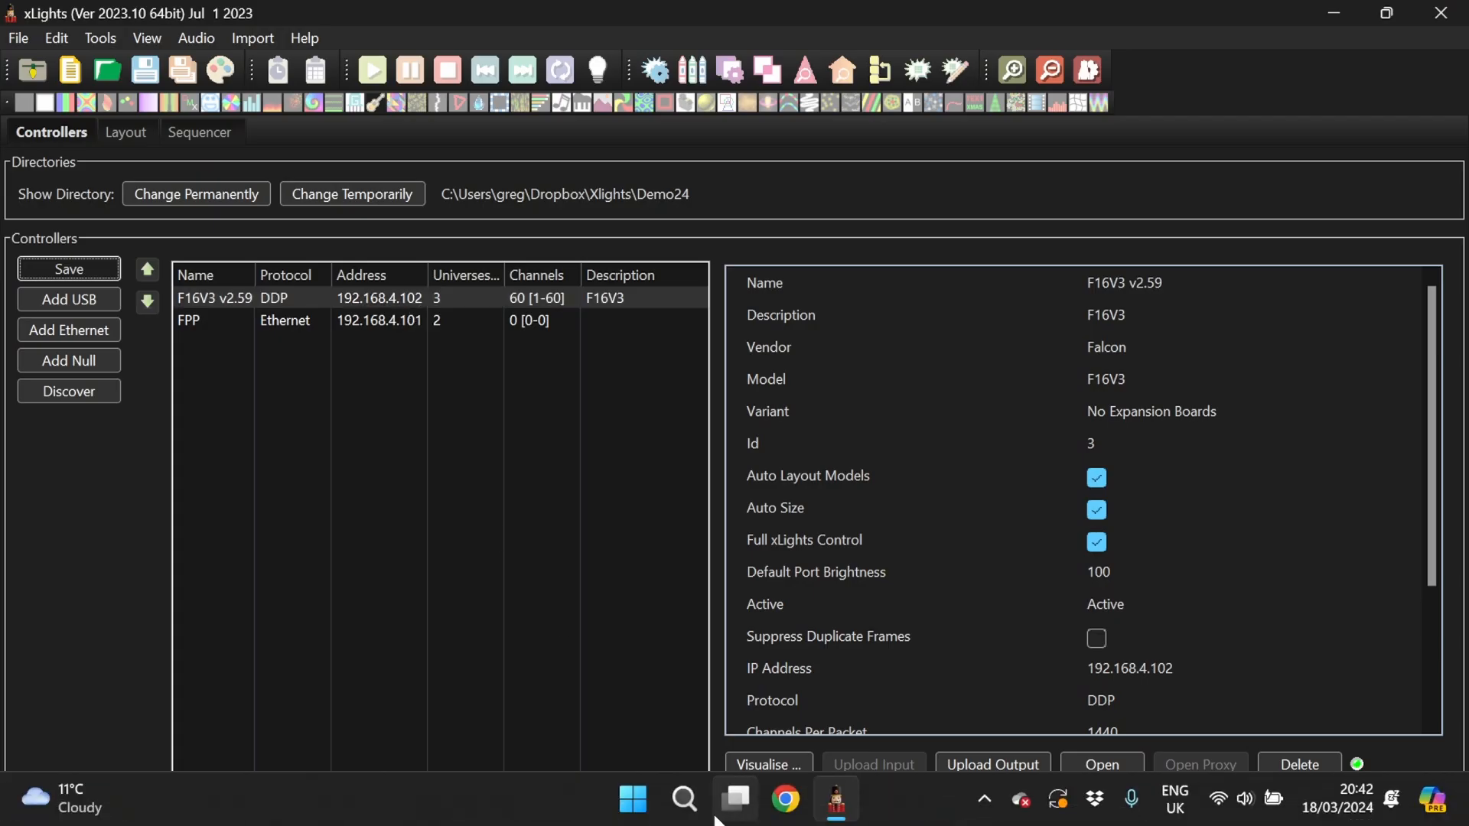
{"action": "left_click", "coordinate": [794, 815]}
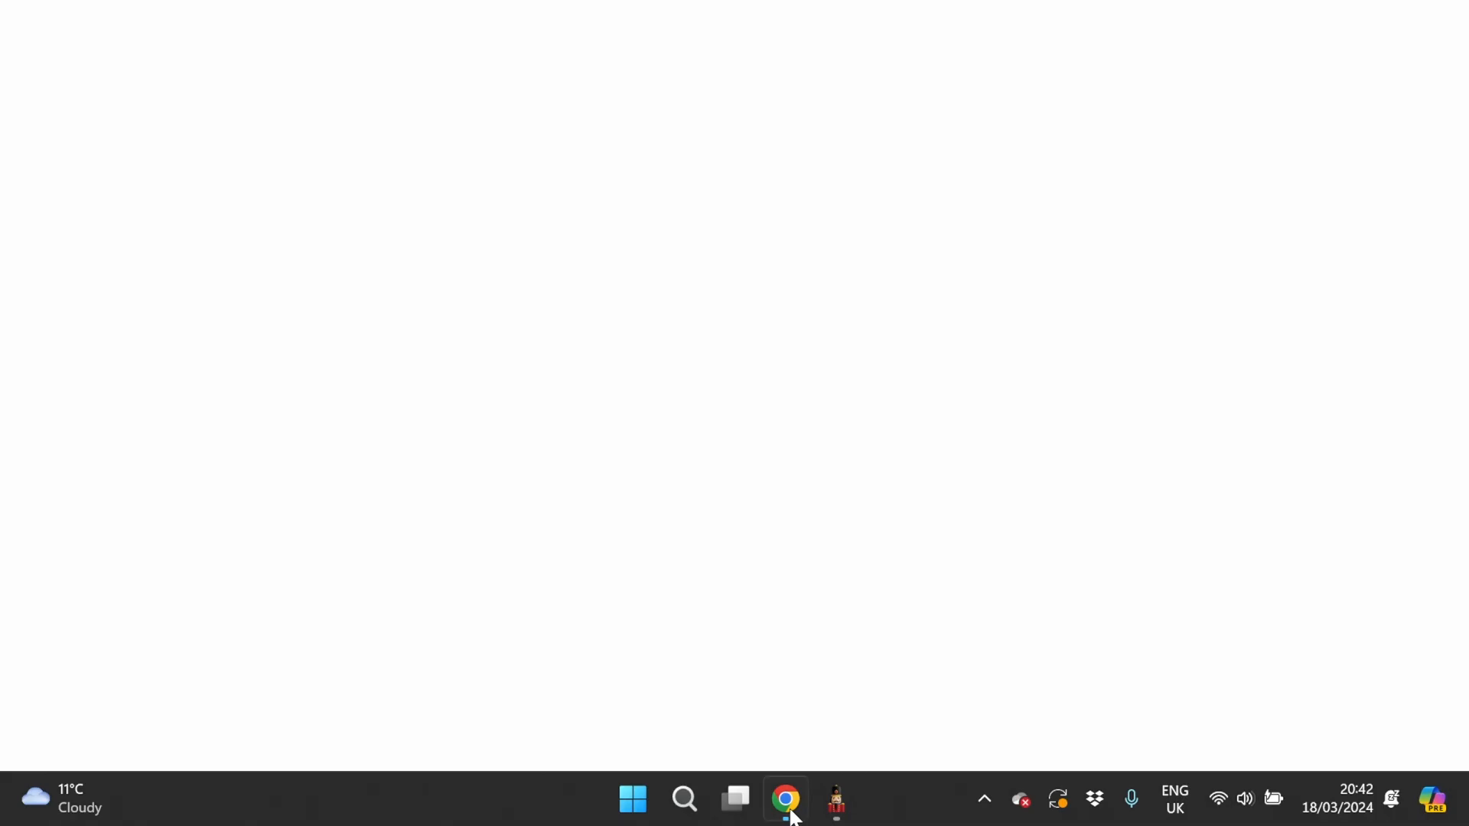
{"action": "type", "text": "192.168.4.101"}
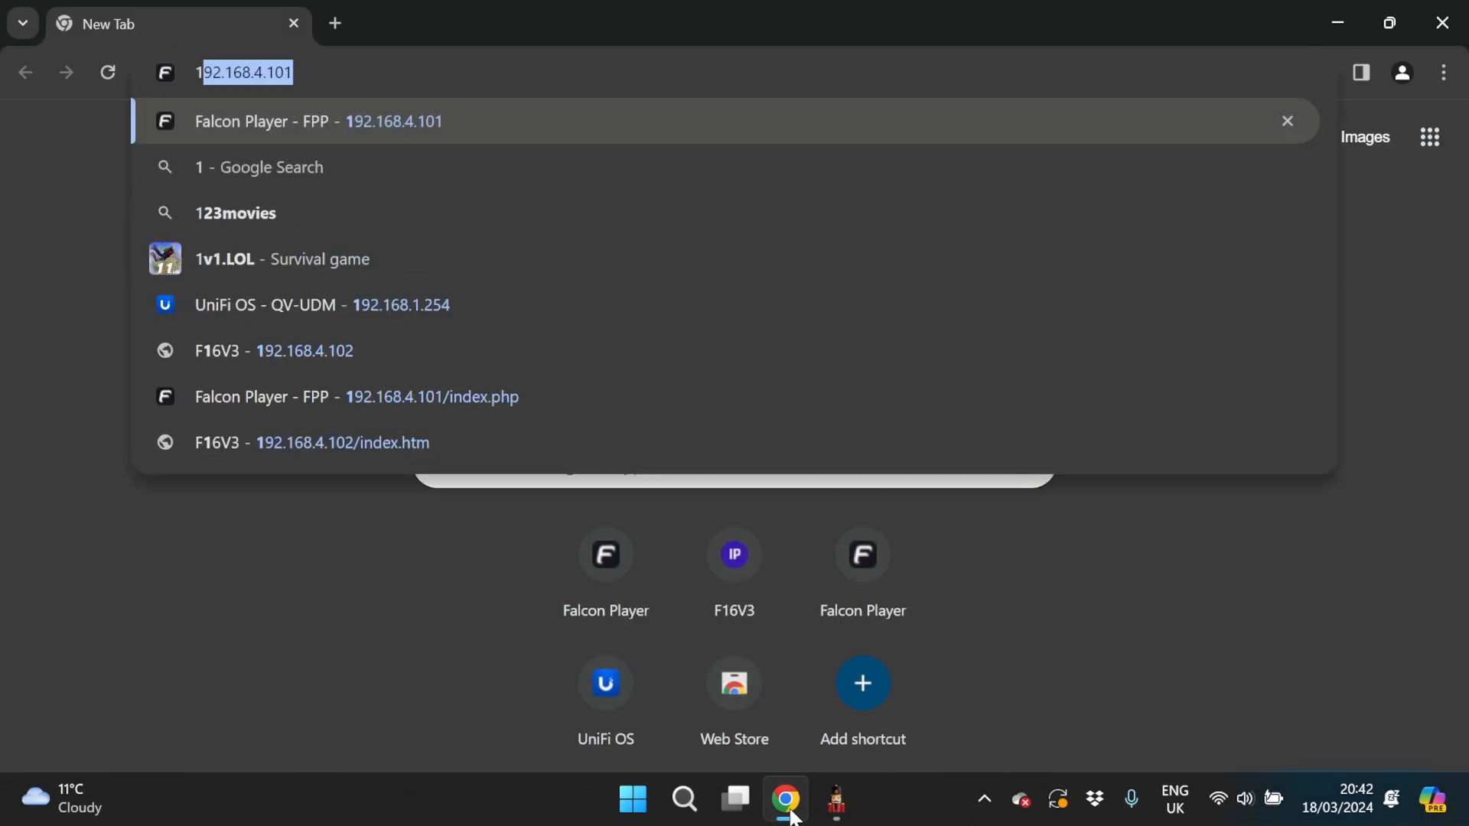
{"action": "key", "text": "Right"}
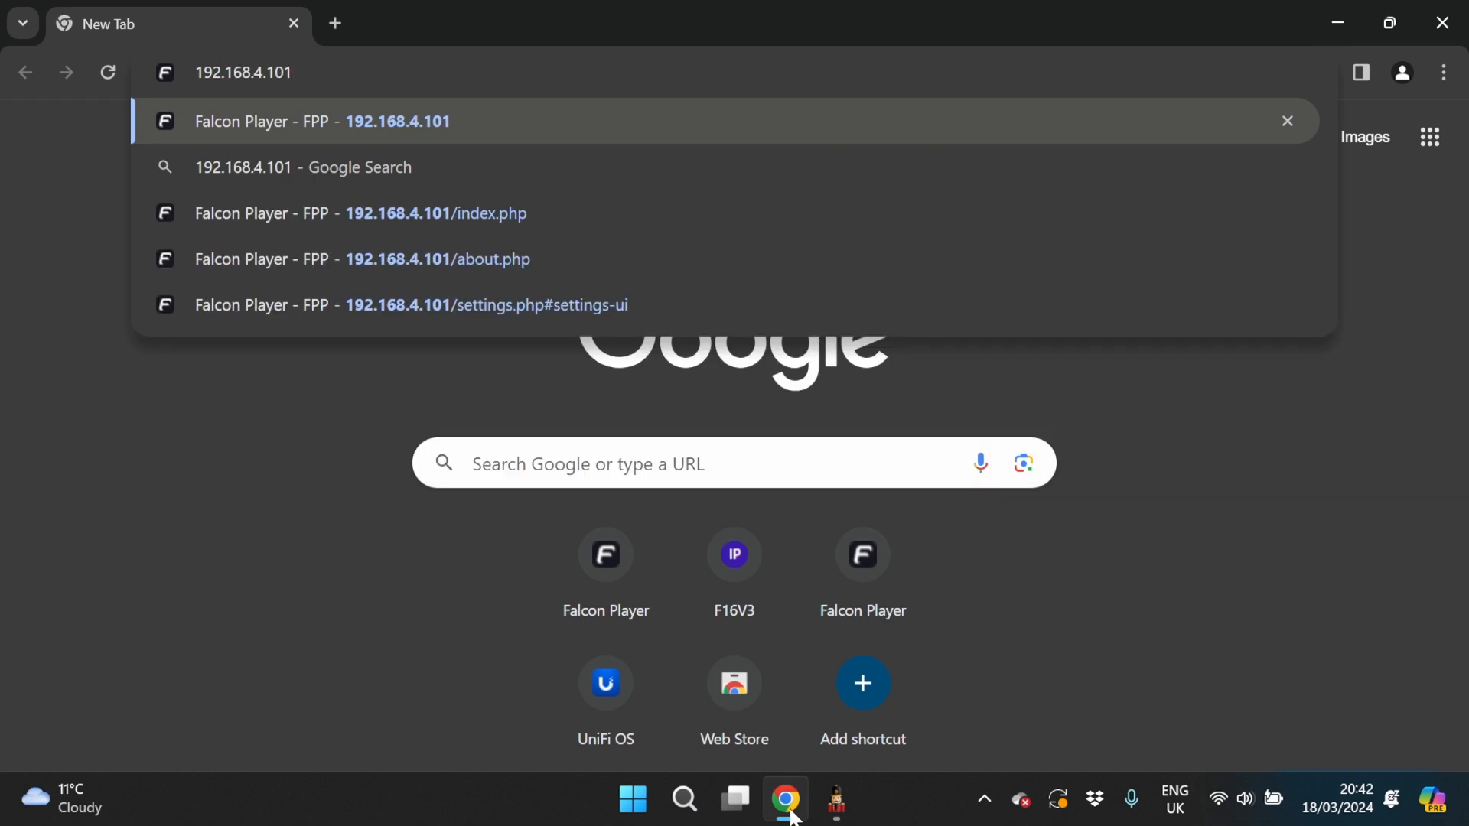
{"action": "key", "text": "BackSpace"}
{"action": "type", "text": "2"}
{"action": "key", "text": "Return"}
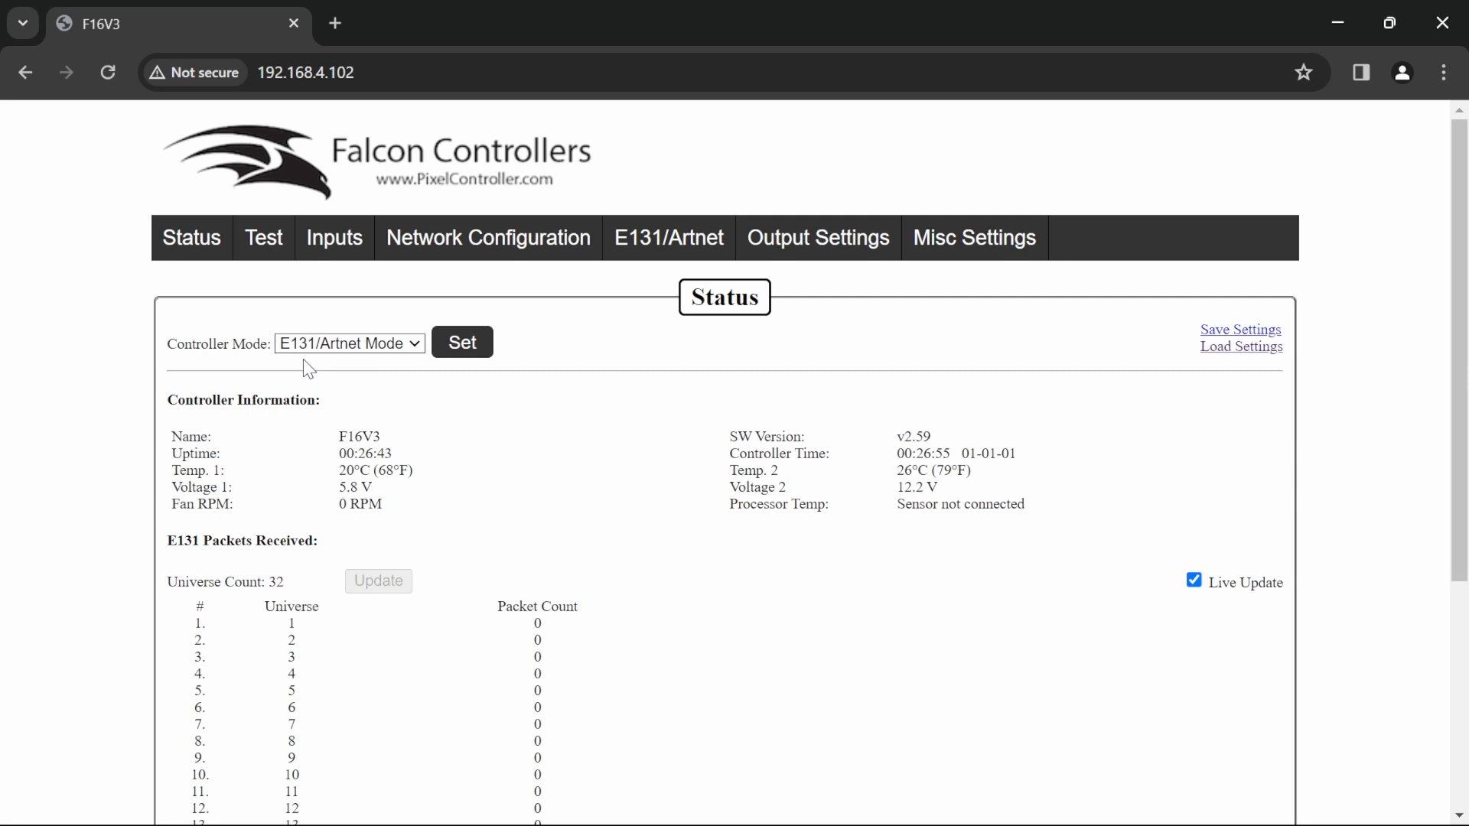
{"action": "scroll", "coordinate": [511, 515], "scroll_direction": "down", "scroll_amount": 2}
{"action": "scroll", "coordinate": [513, 515], "scroll_direction": "up", "scroll_amount": 2}
Step: Examine the controller's inputs, E131/Artnet universes and string port configuration, and return to the status page
{"action": "left_click", "coordinate": [359, 242]}
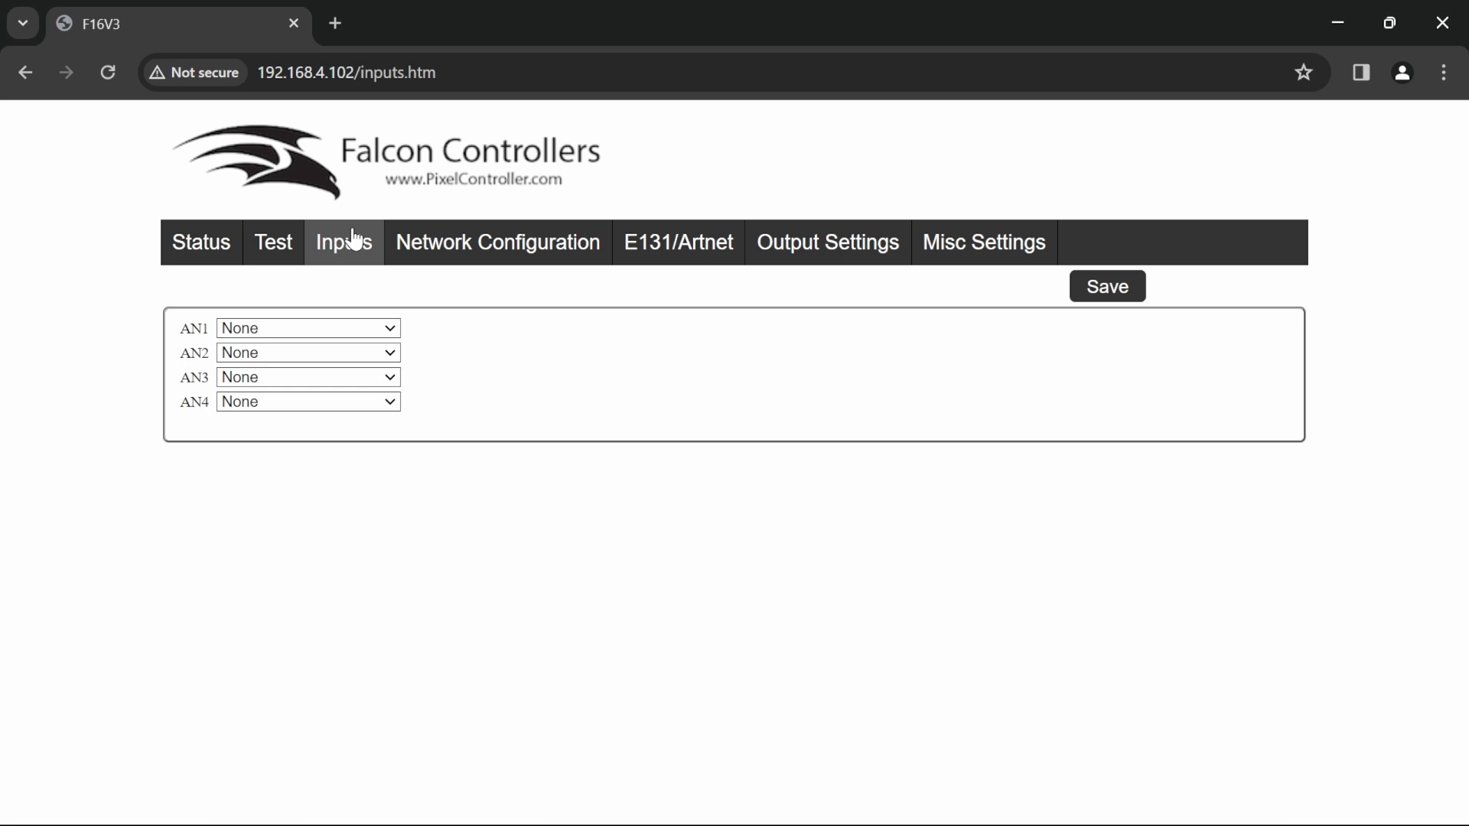
{"action": "left_click", "coordinate": [654, 254]}
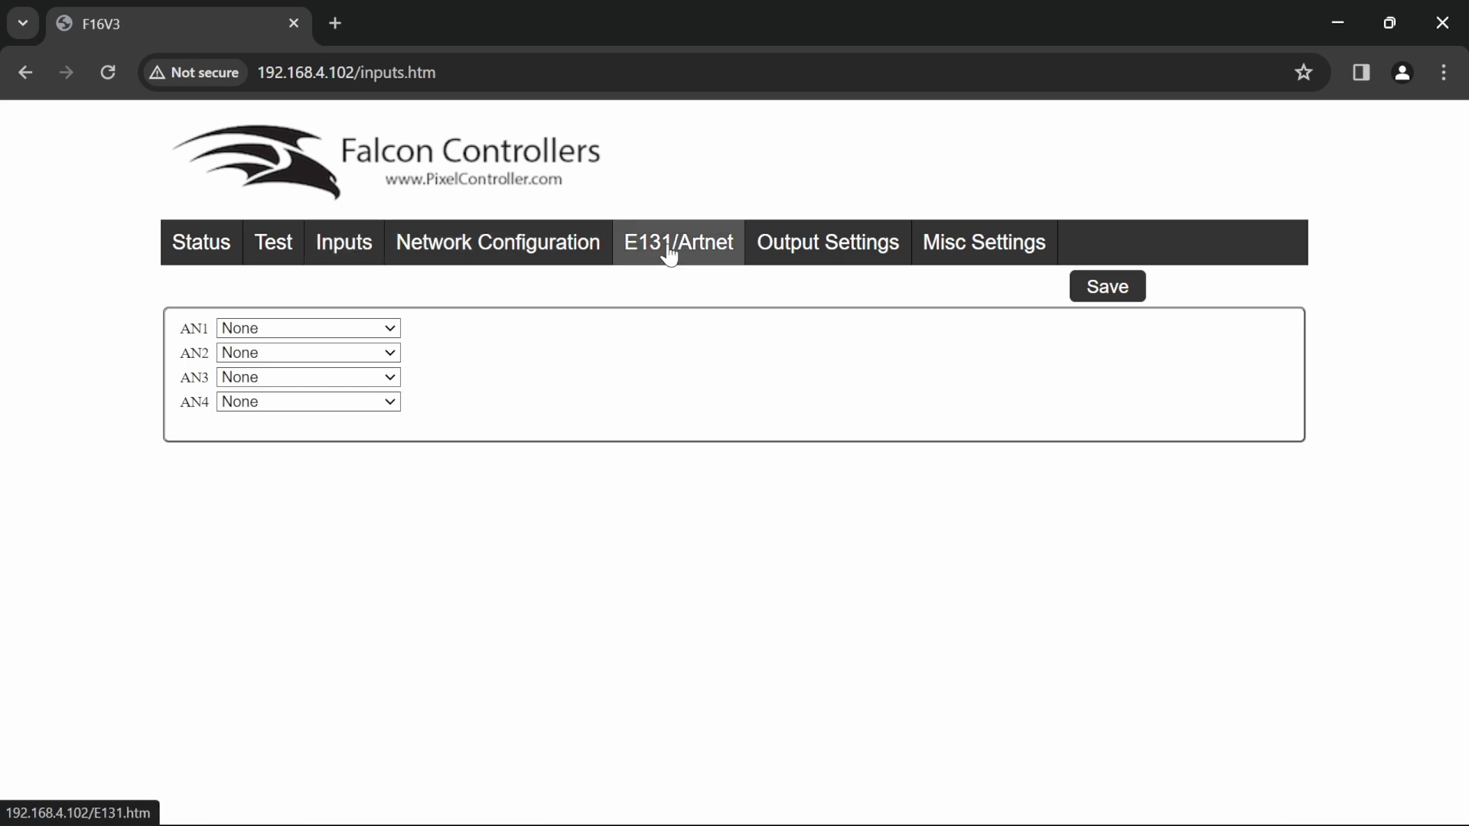
{"action": "scroll", "coordinate": [380, 515], "scroll_direction": "down", "scroll_amount": 5}
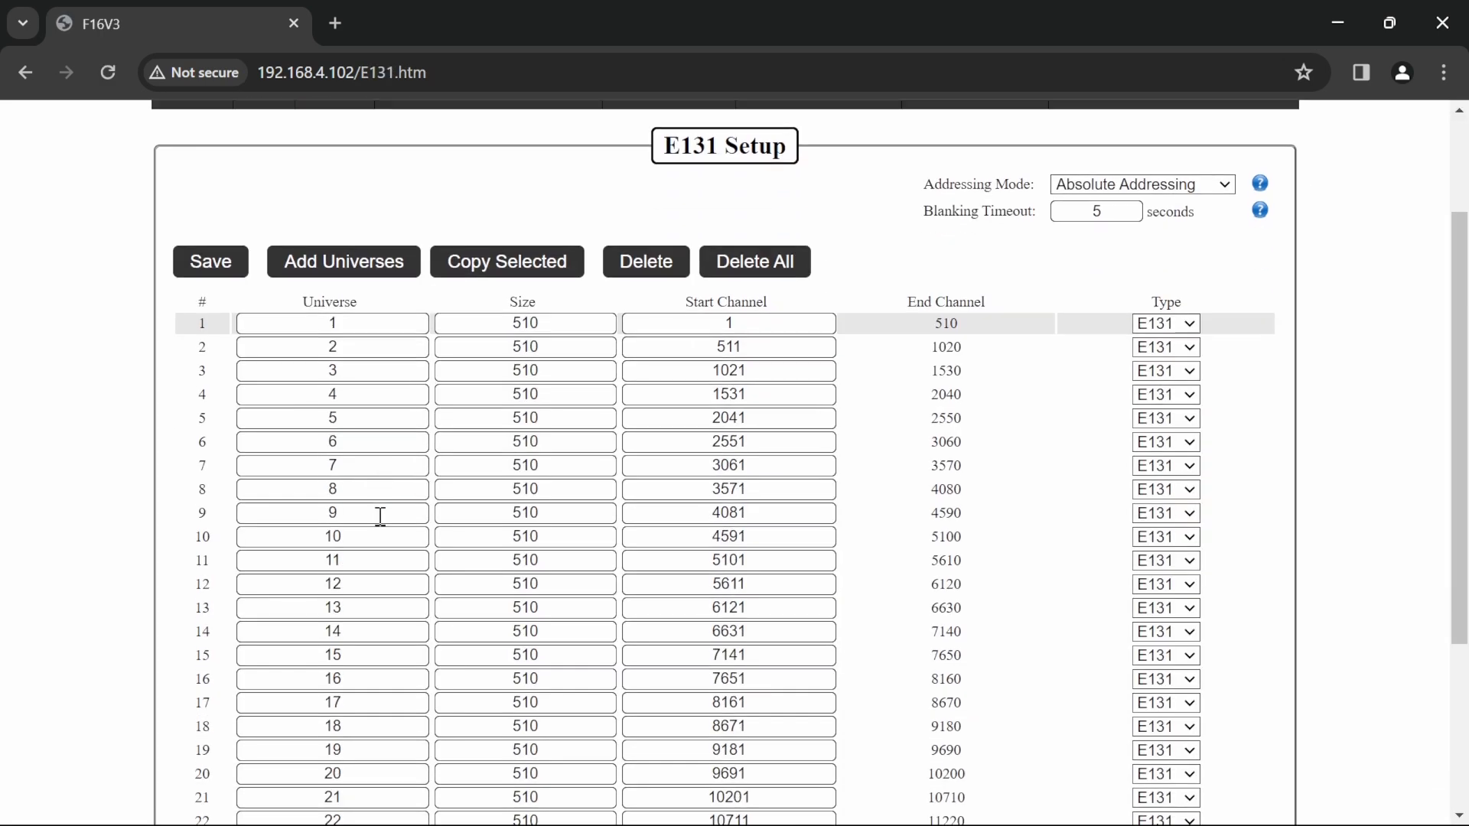
{"action": "scroll", "coordinate": [380, 521], "scroll_direction": "up", "scroll_amount": 4}
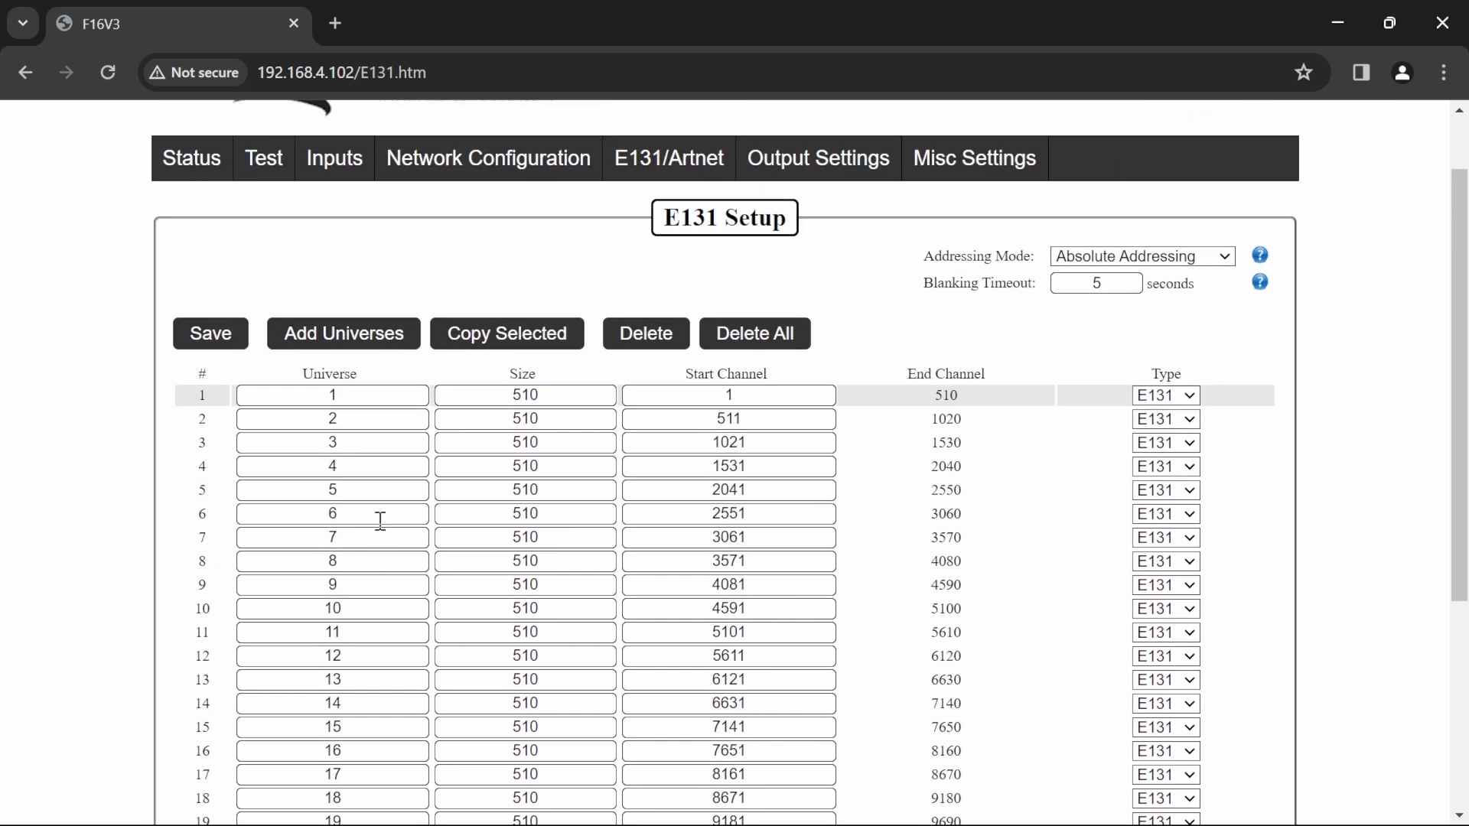
{"action": "mouse_move", "coordinate": [903, 185]}
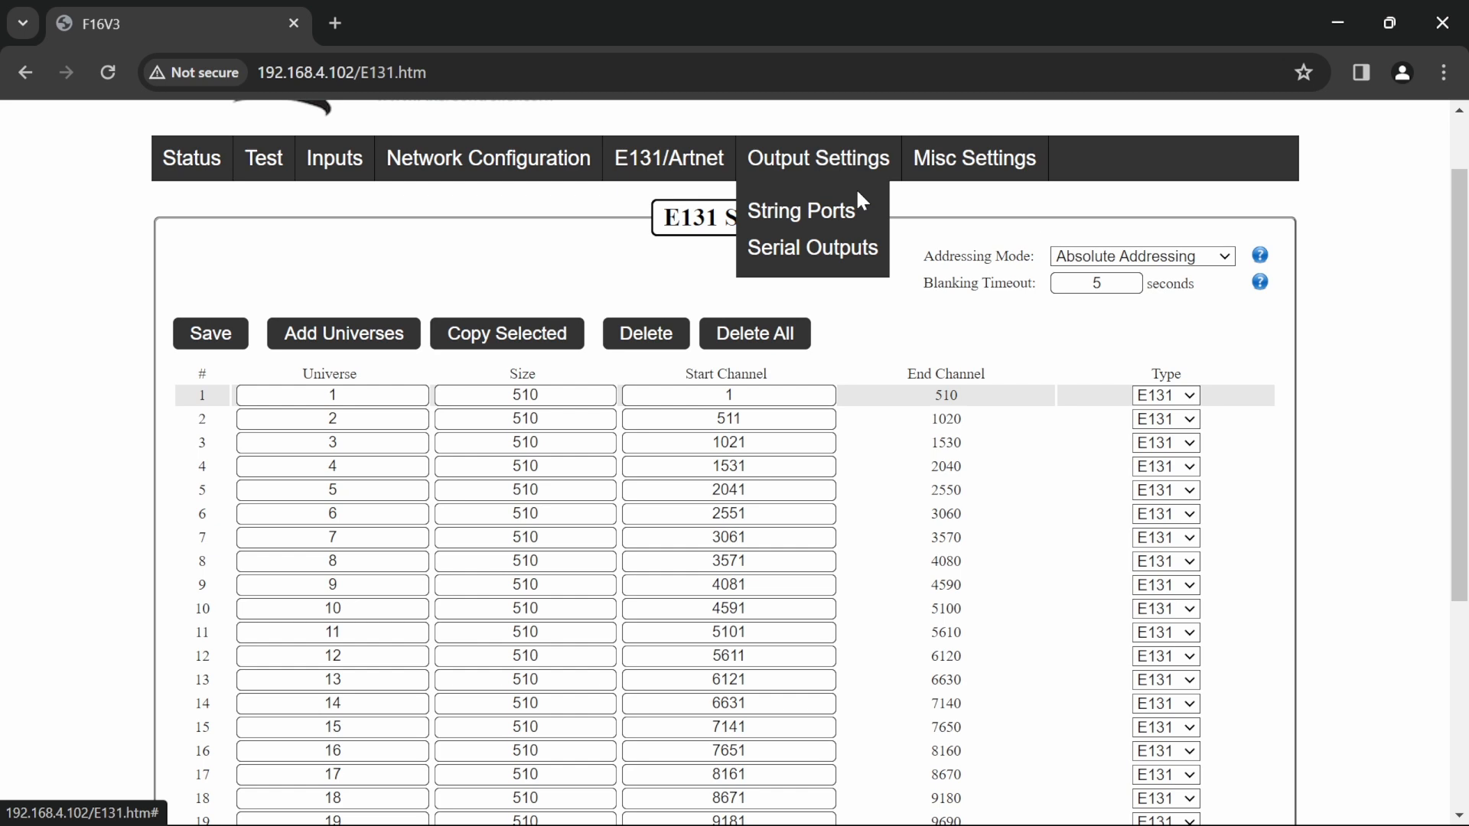
{"action": "left_click", "coordinate": [835, 219]}
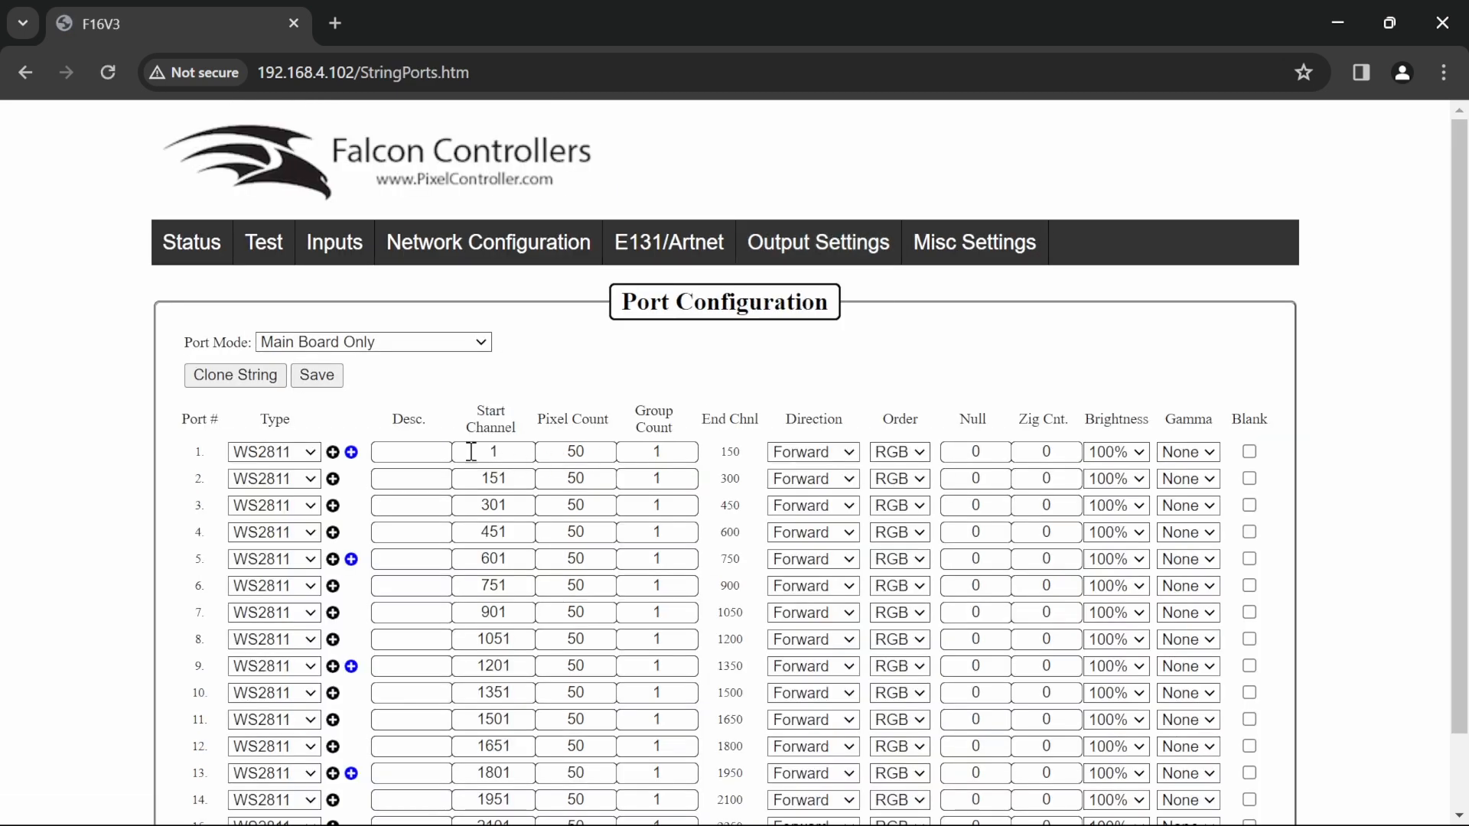
{"action": "scroll", "coordinate": [459, 455], "scroll_direction": "down", "scroll_amount": 1}
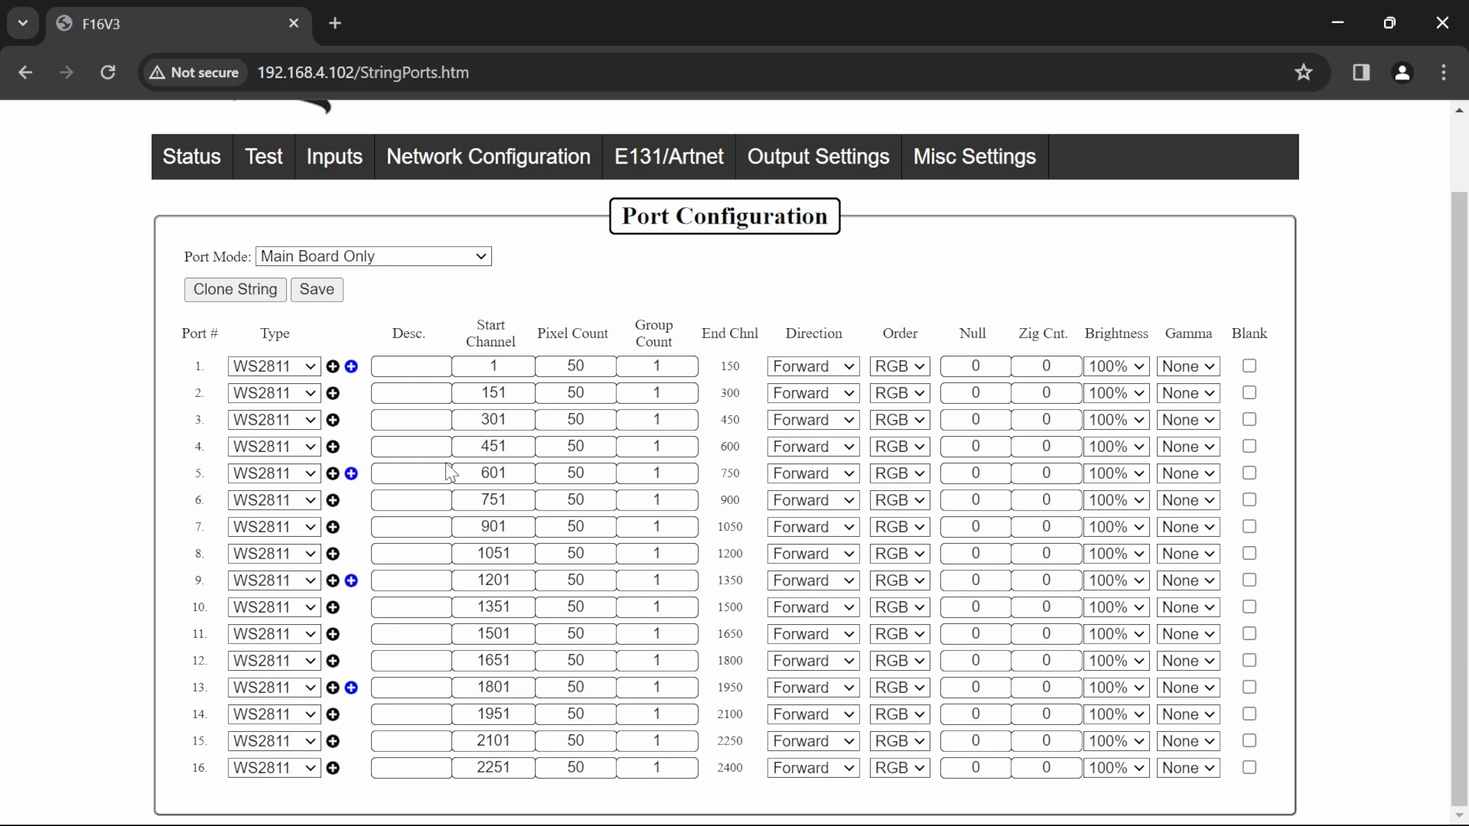
{"action": "scroll", "coordinate": [437, 525], "scroll_direction": "up", "scroll_amount": 1}
{"action": "left_click", "coordinate": [165, 260]}
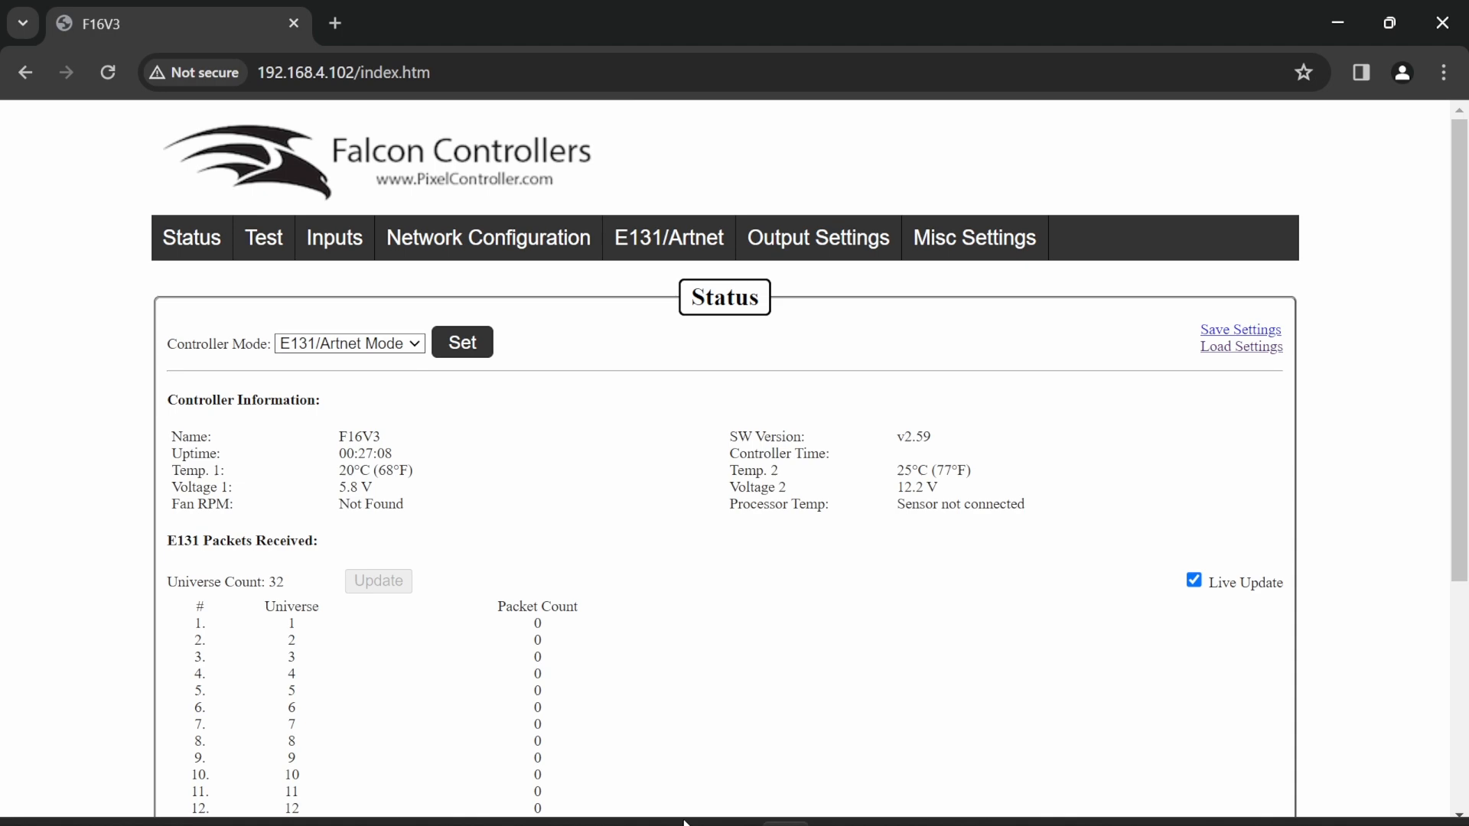
Step: Switch to xLights, upload the output configuration to the F16V3, and reload the controller's status page in Chrome
{"action": "left_click", "coordinate": [840, 804]}
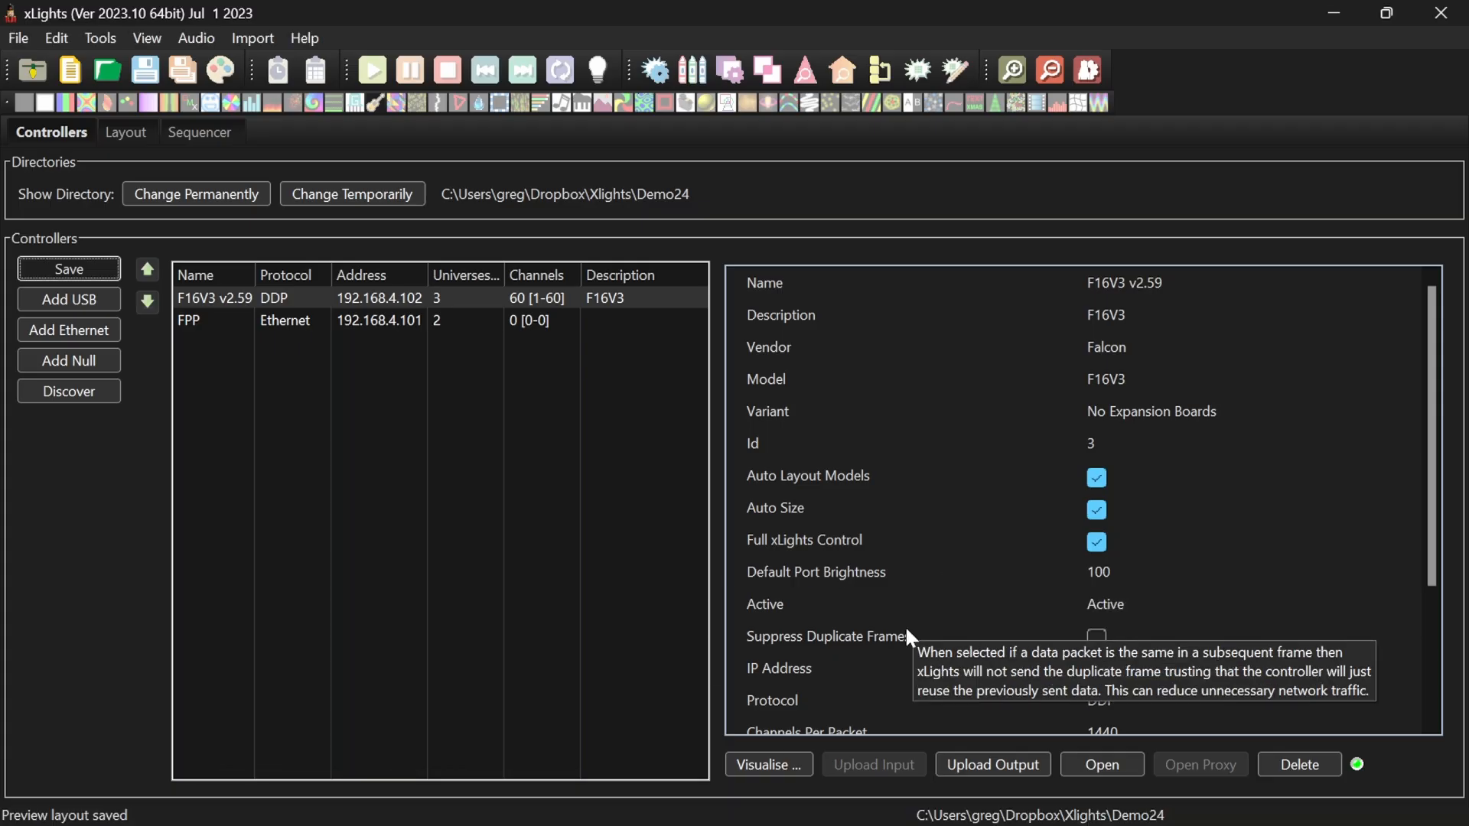
{"action": "left_click", "coordinate": [965, 767]}
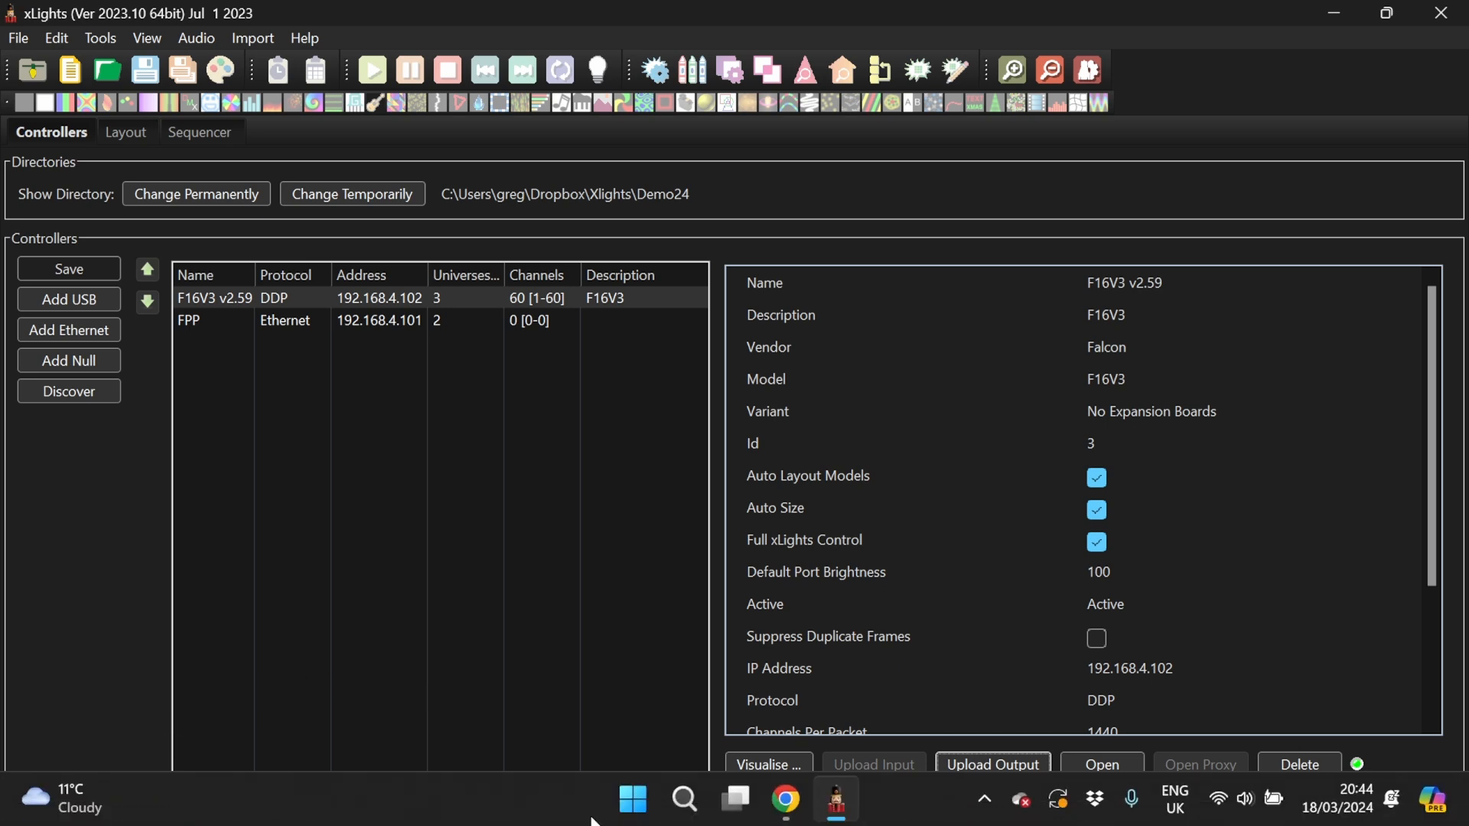
{"action": "left_click", "coordinate": [794, 811]}
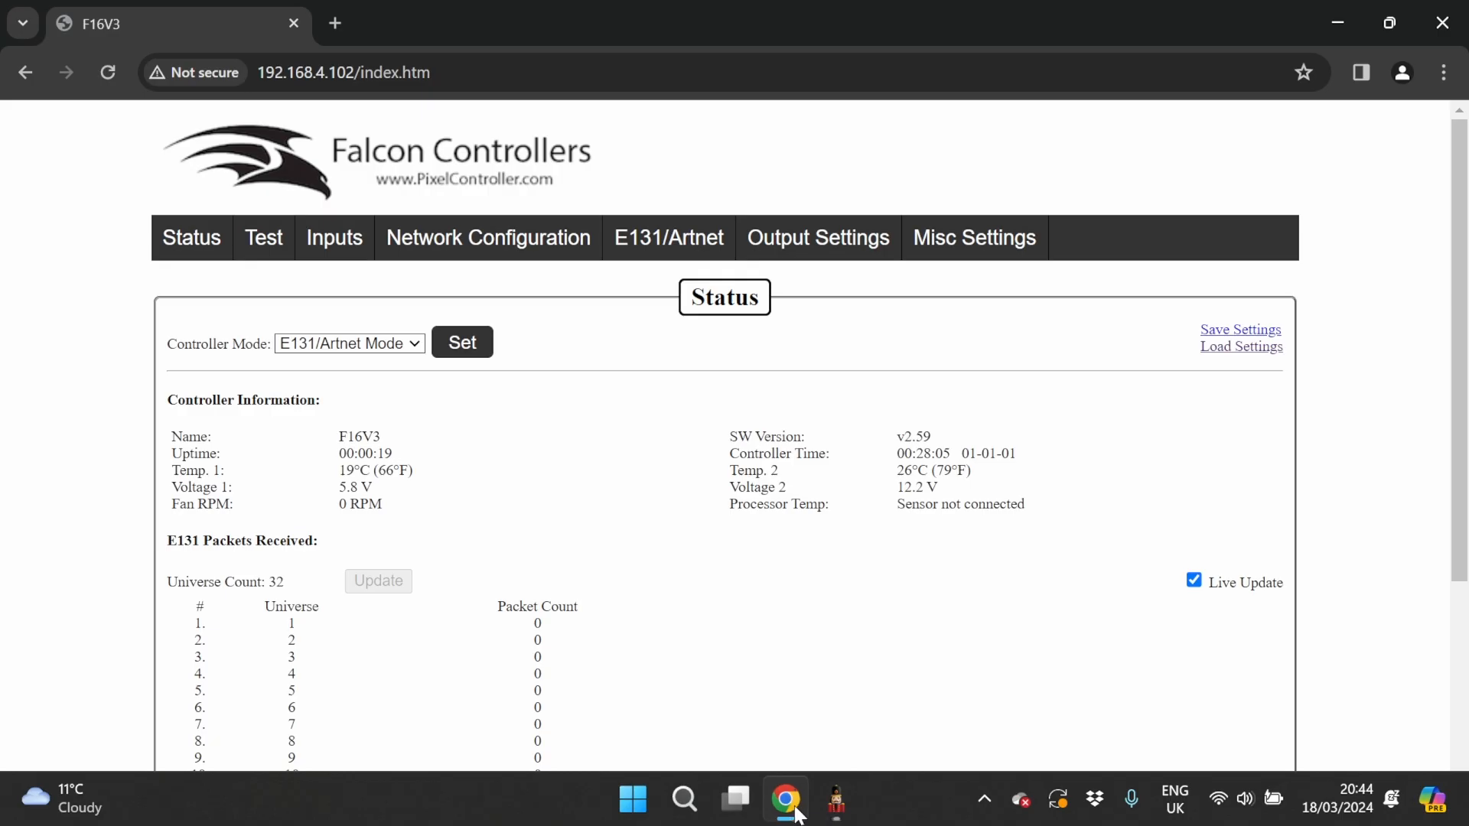
{"action": "left_click", "coordinate": [108, 73]}
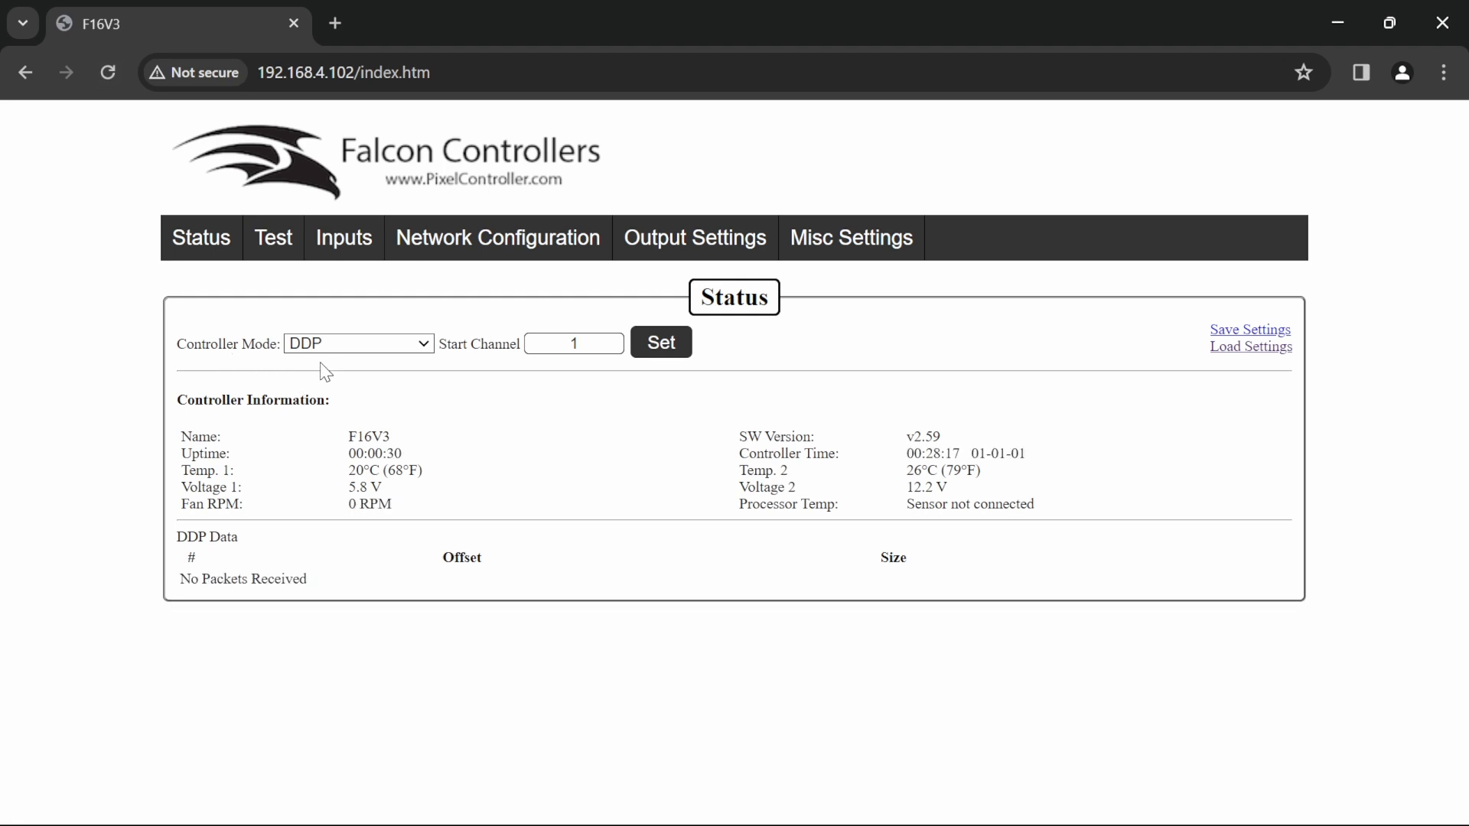
Step: Check the controller's string port configuration for the Demo1 entry on port 9 and the Demo2 entry on port 15
{"action": "mouse_move", "coordinate": [681, 256]}
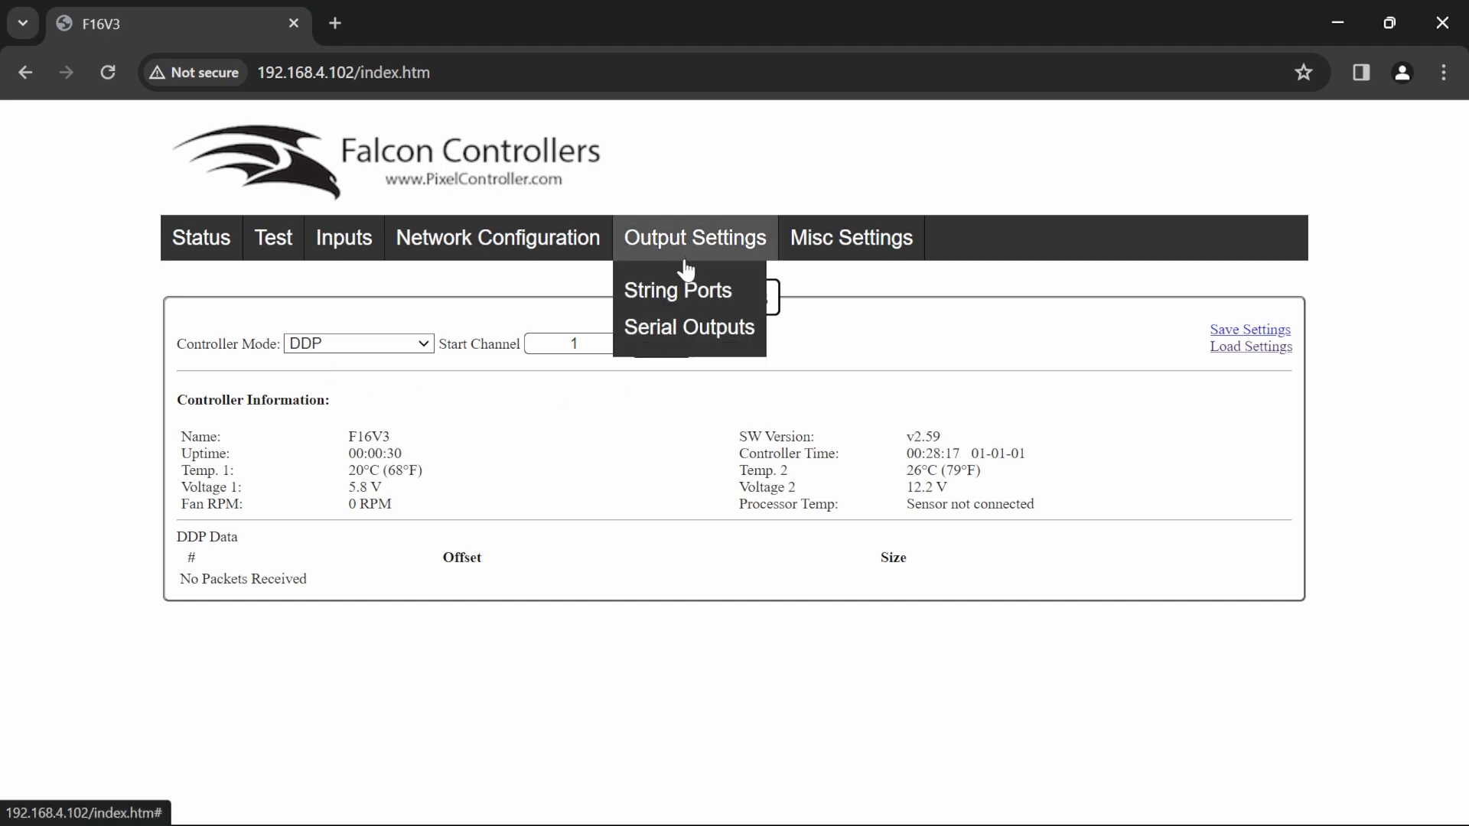
{"action": "left_click", "coordinate": [680, 294]}
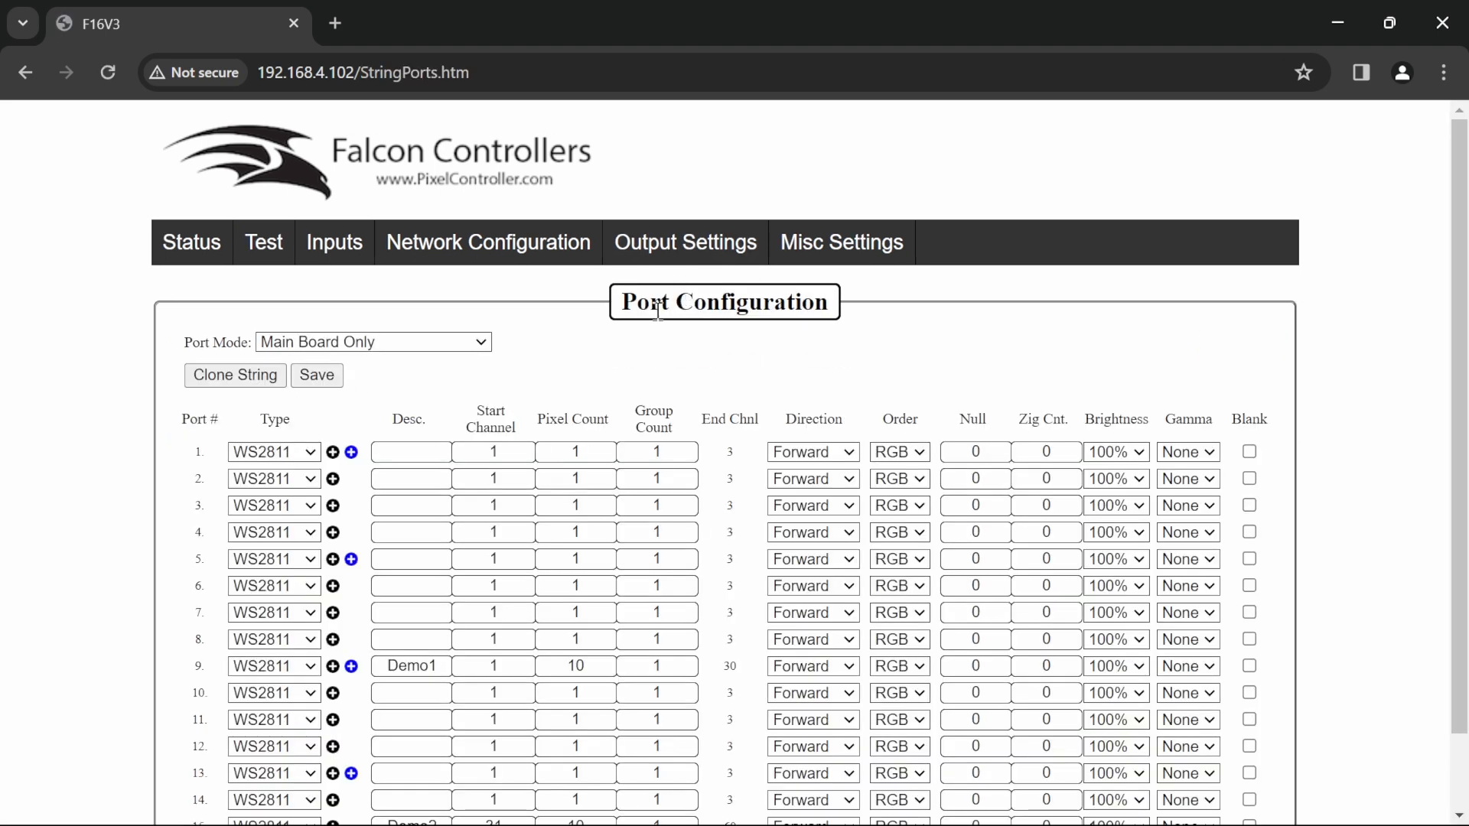
{"action": "scroll", "coordinate": [575, 394], "scroll_direction": "down", "scroll_amount": 1}
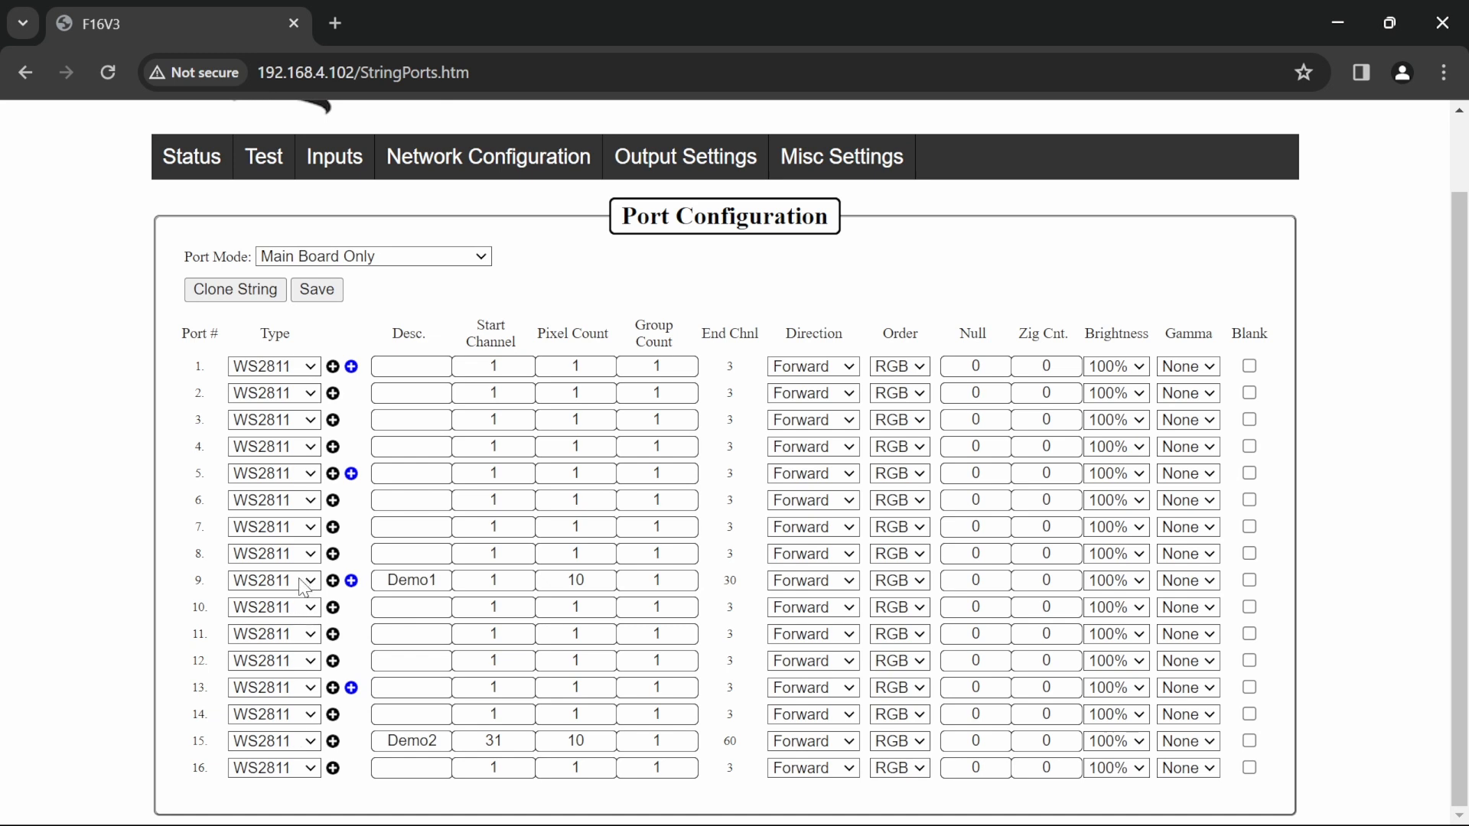
{"action": "scroll", "coordinate": [317, 570], "scroll_direction": "up", "scroll_amount": 2}
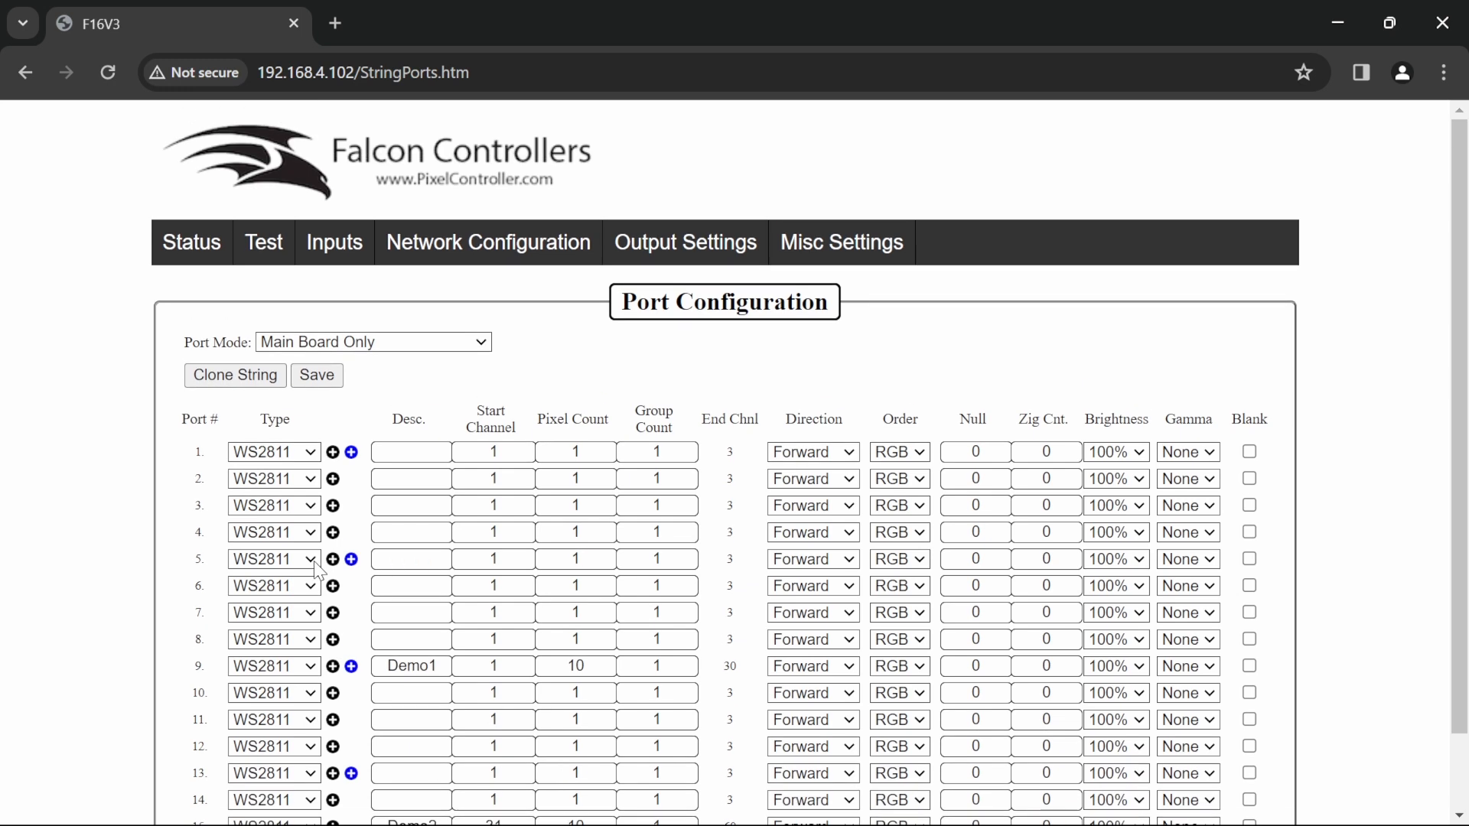
{"action": "scroll", "coordinate": [282, 652], "scroll_direction": "down", "scroll_amount": 2}
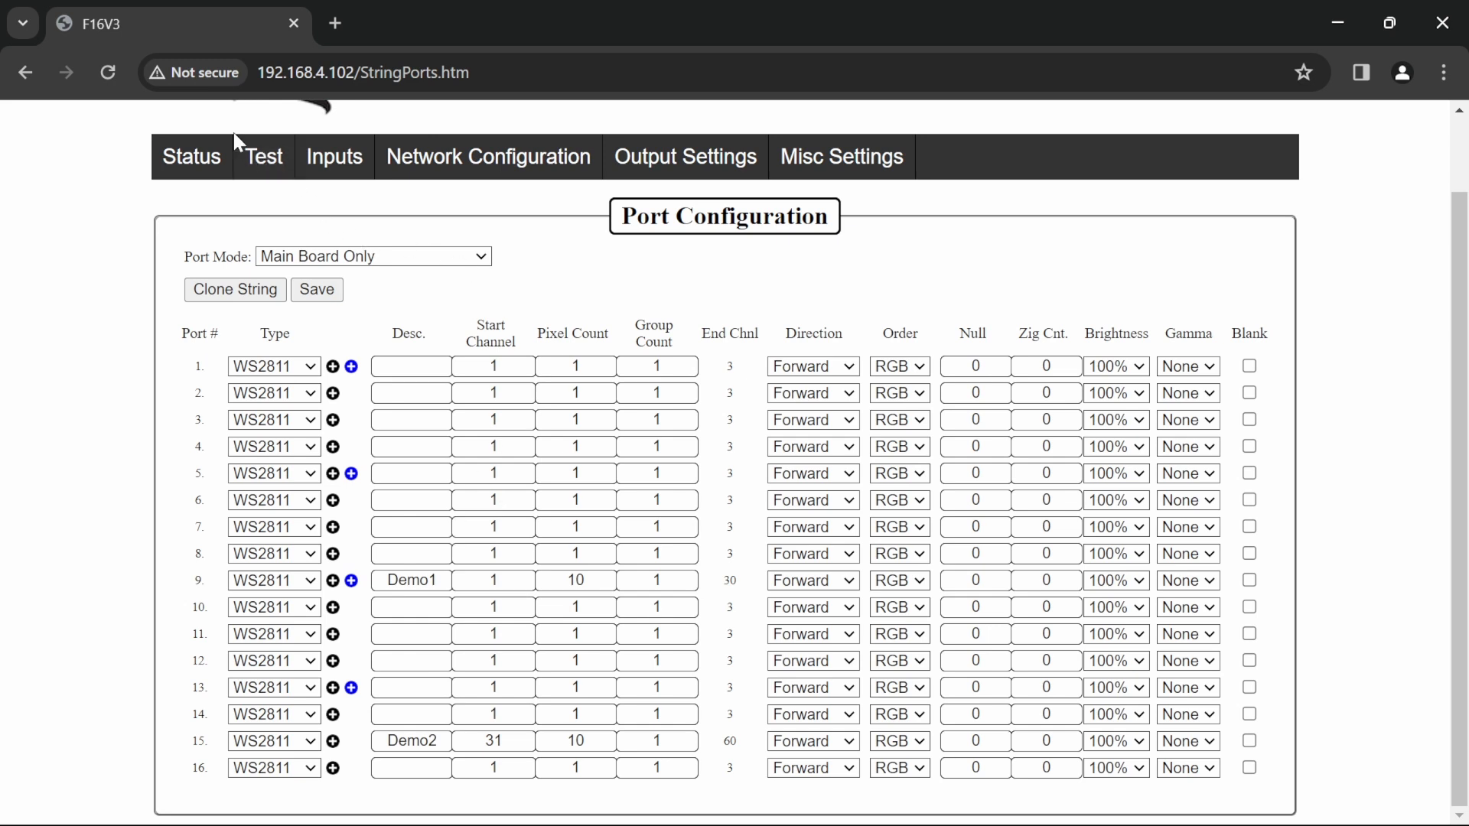
Step: Turn off the Color Wash test mode on the F16V3 controller
{"action": "left_click", "coordinate": [262, 151]}
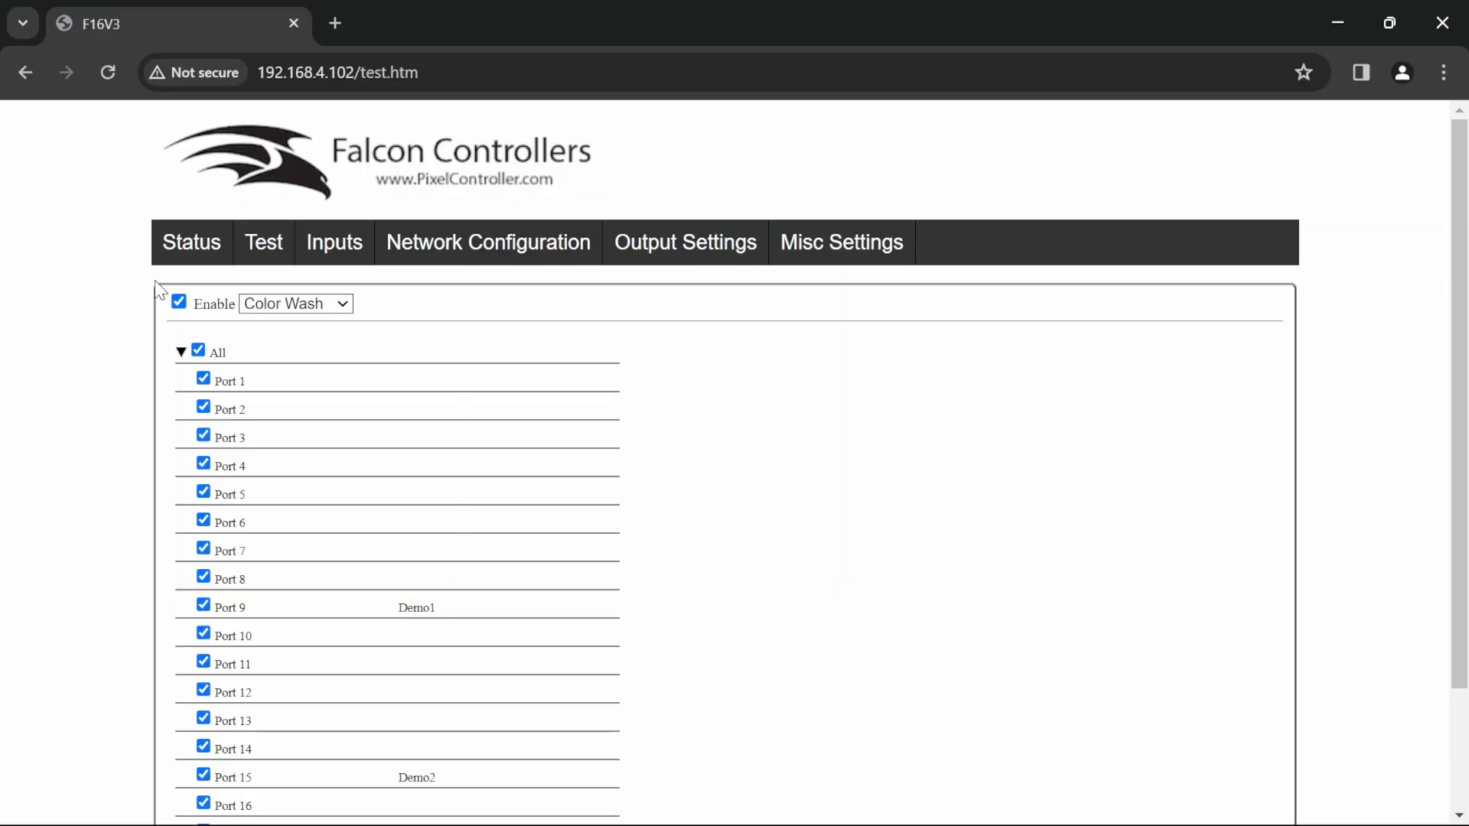
{"action": "left_click", "coordinate": [178, 303]}
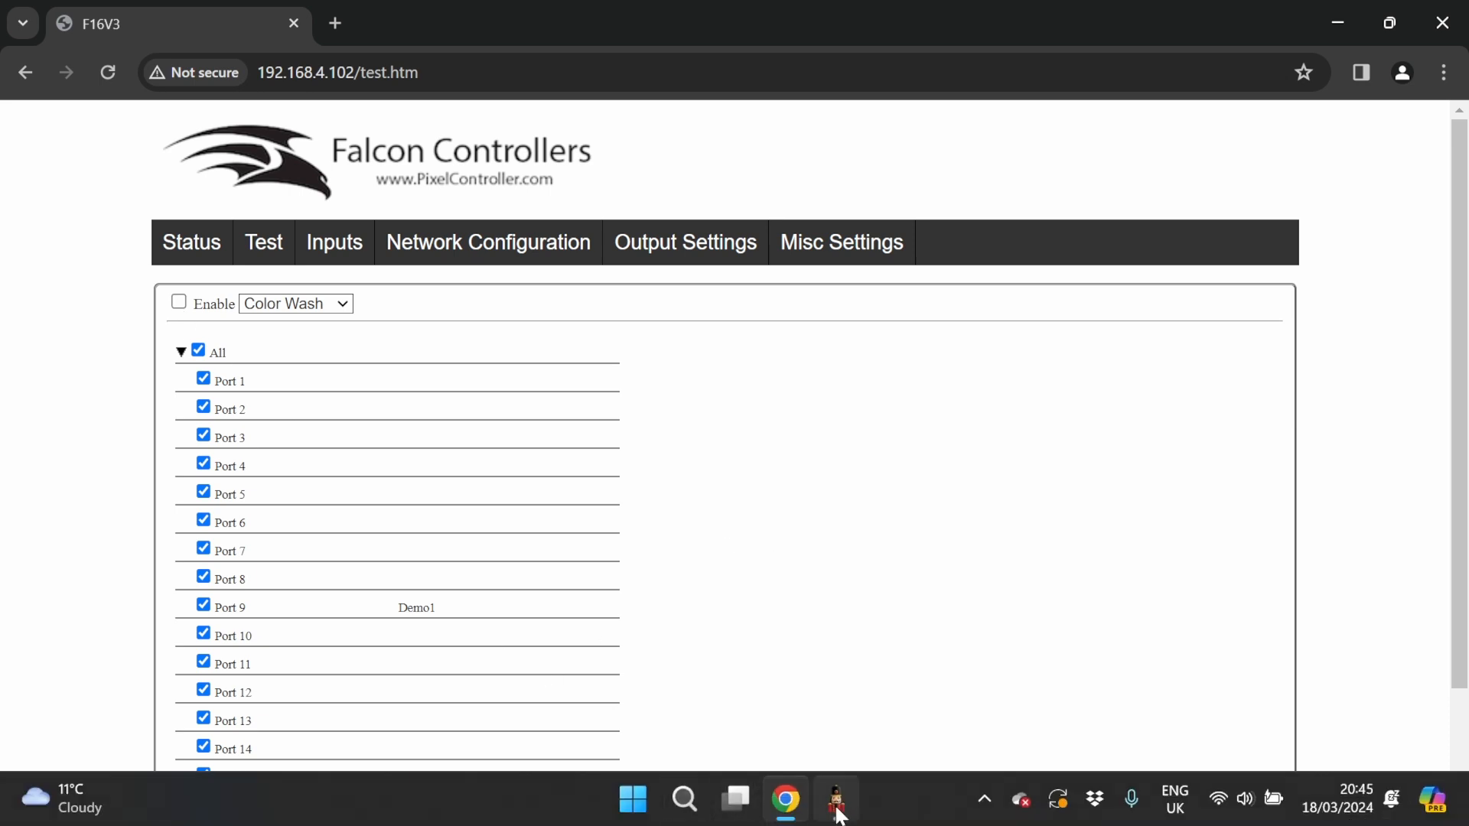
Step: Switch to xLights, open FPP Connect, set the Models and UDP Out options for the FPP at 192.168.4.101, and upload
{"action": "left_click", "coordinate": [834, 814]}
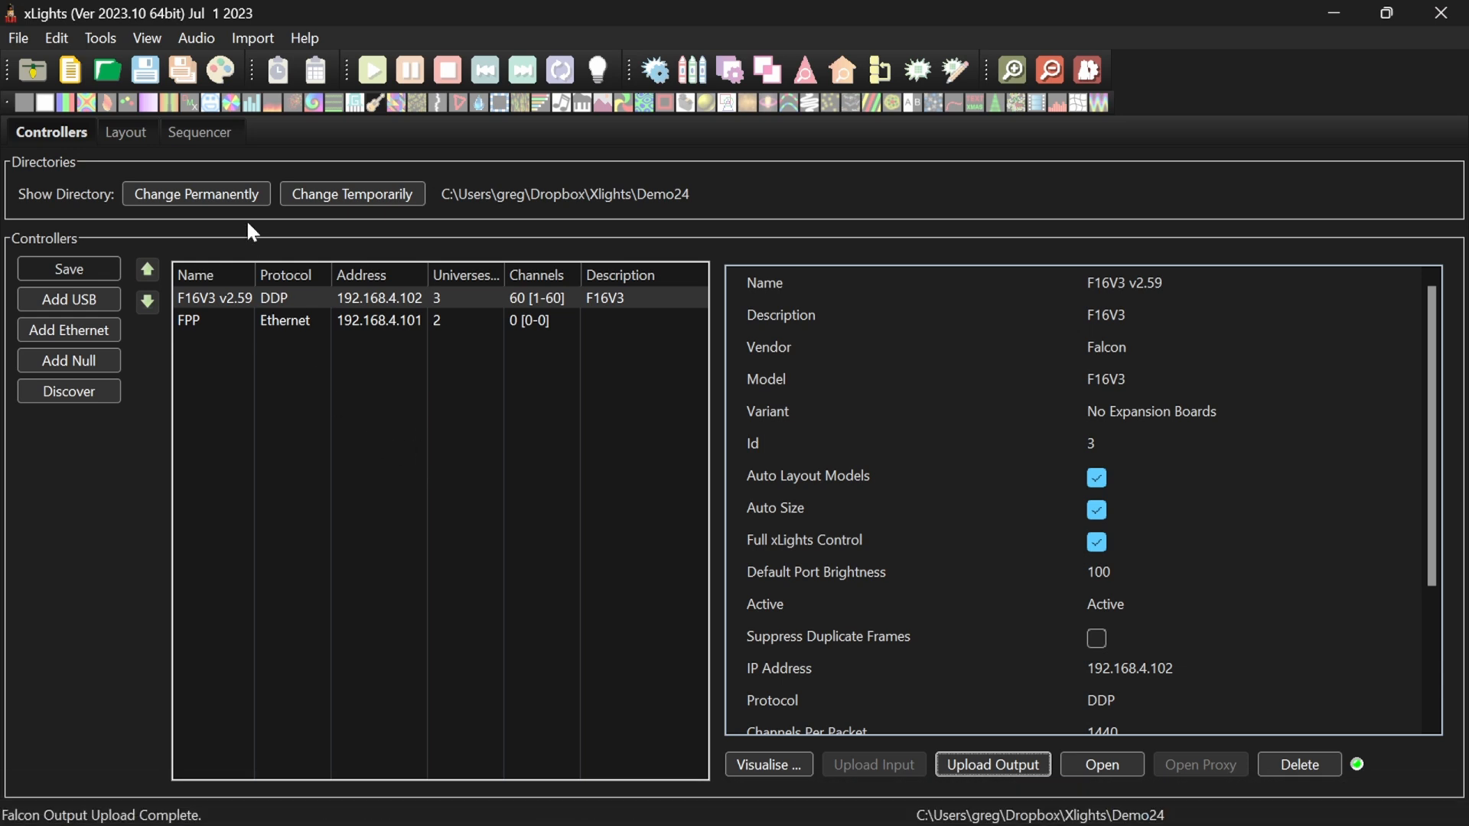
{"action": "left_click", "coordinate": [107, 44]}
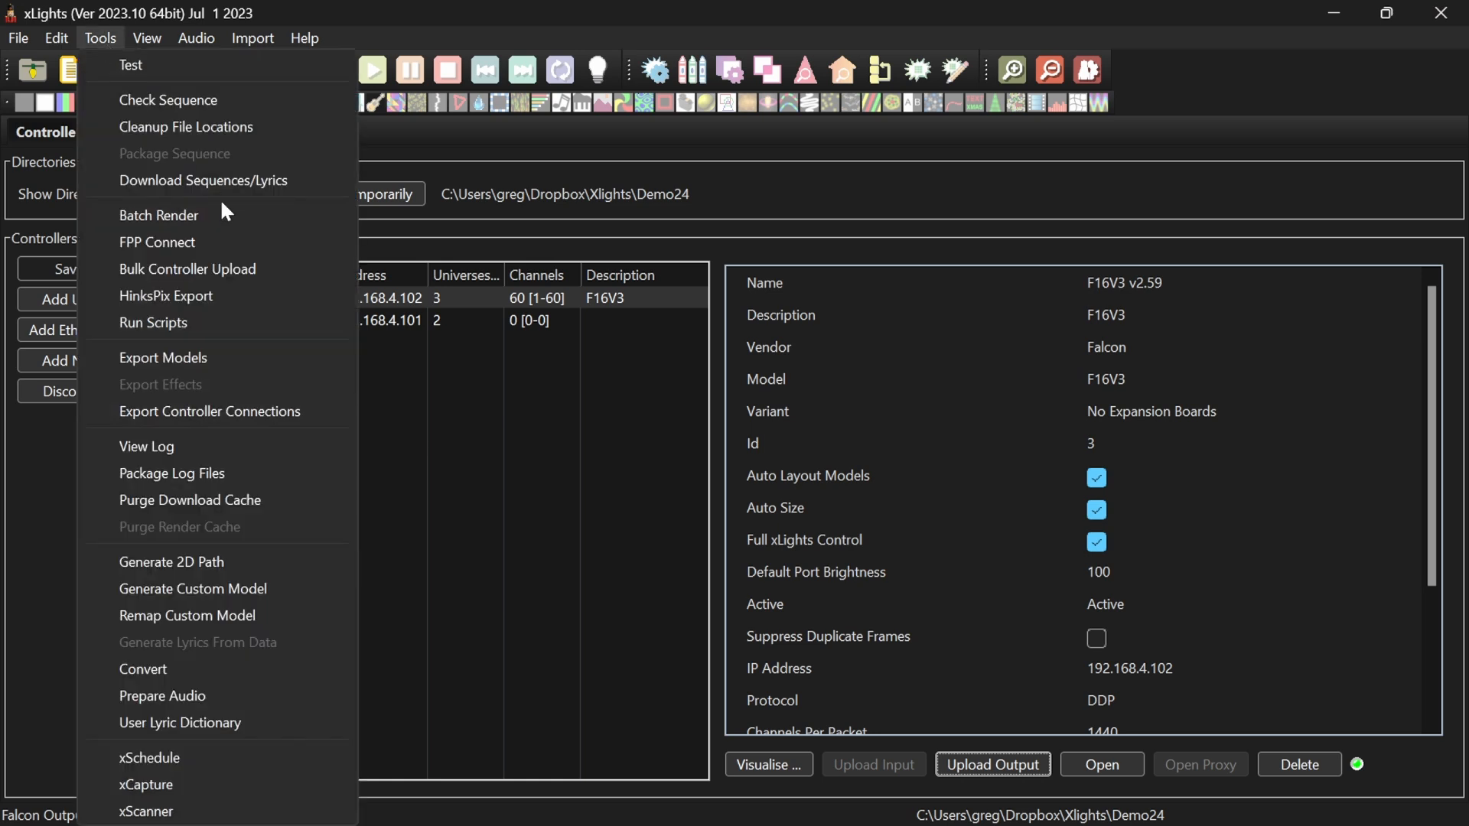
{"action": "left_click", "coordinate": [215, 243]}
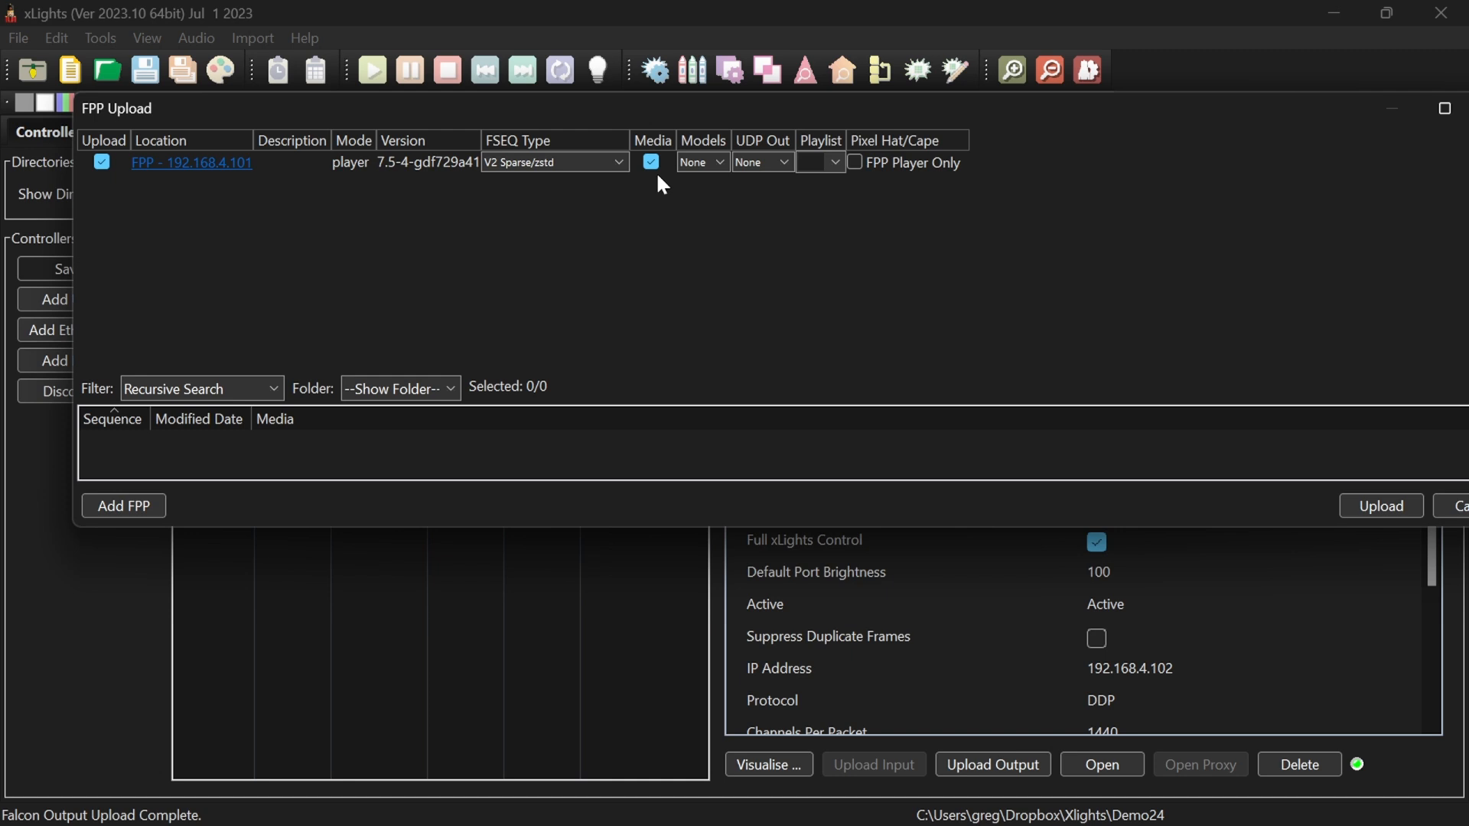
{"action": "left_click", "coordinate": [721, 166]}
{"action": "left_click", "coordinate": [787, 163]}
{"action": "left_click", "coordinate": [1369, 506]}
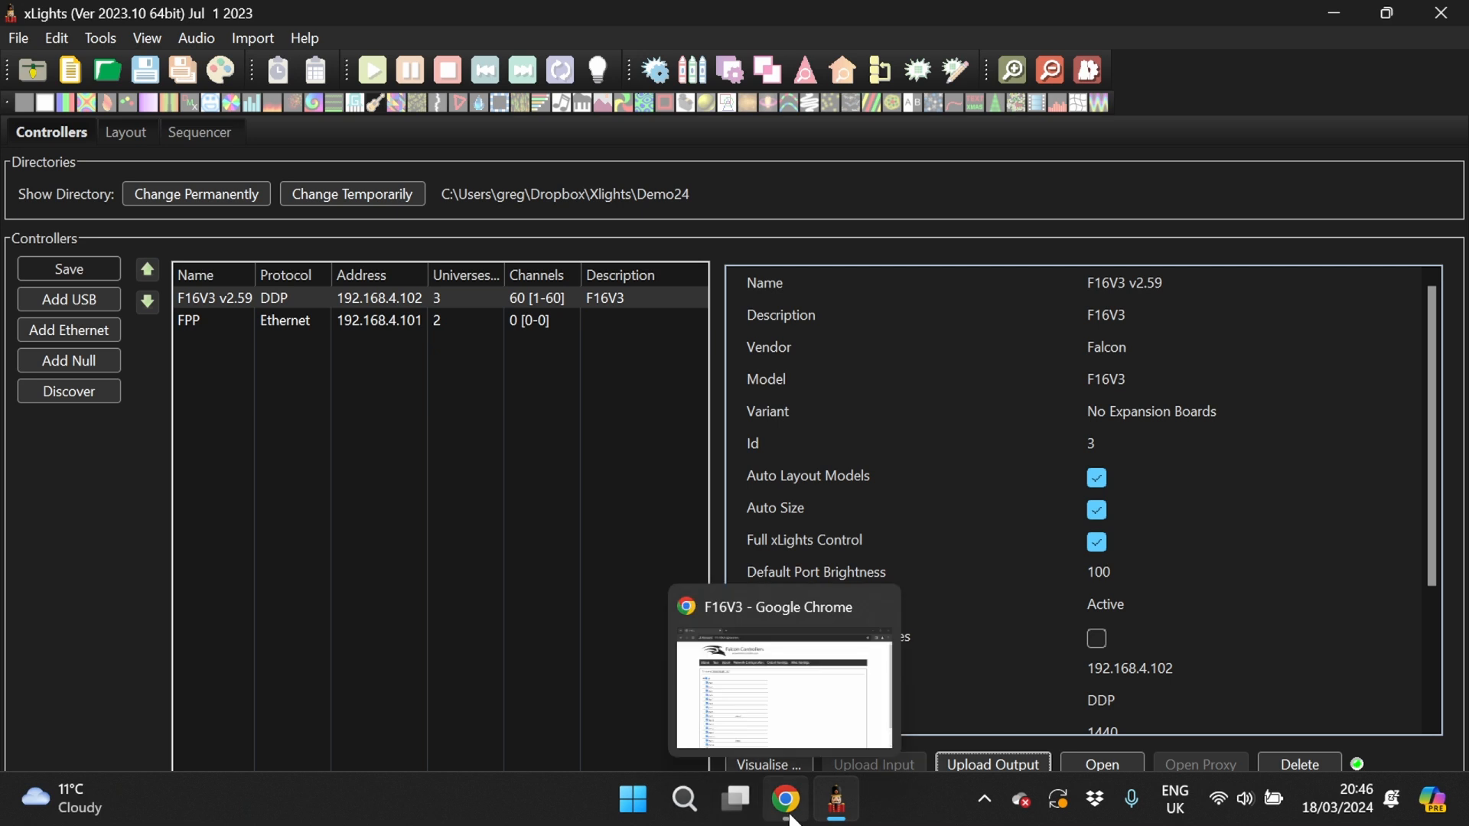
Step: Switch to Chrome and open the FPP web interface at 192.168.4.101 in a new tab
{"action": "left_click", "coordinate": [791, 817]}
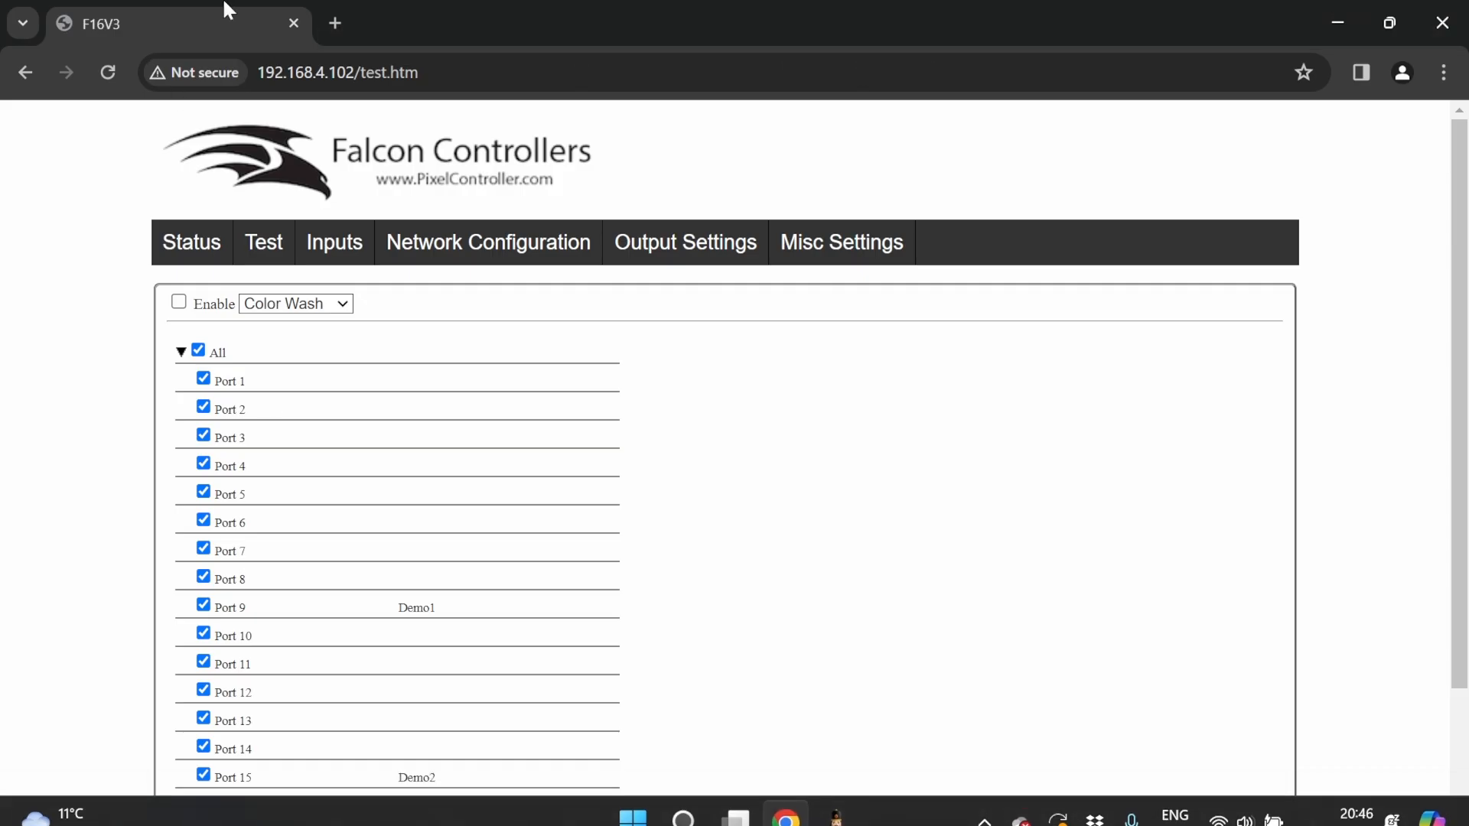
{"action": "left_click", "coordinate": [335, 24]}
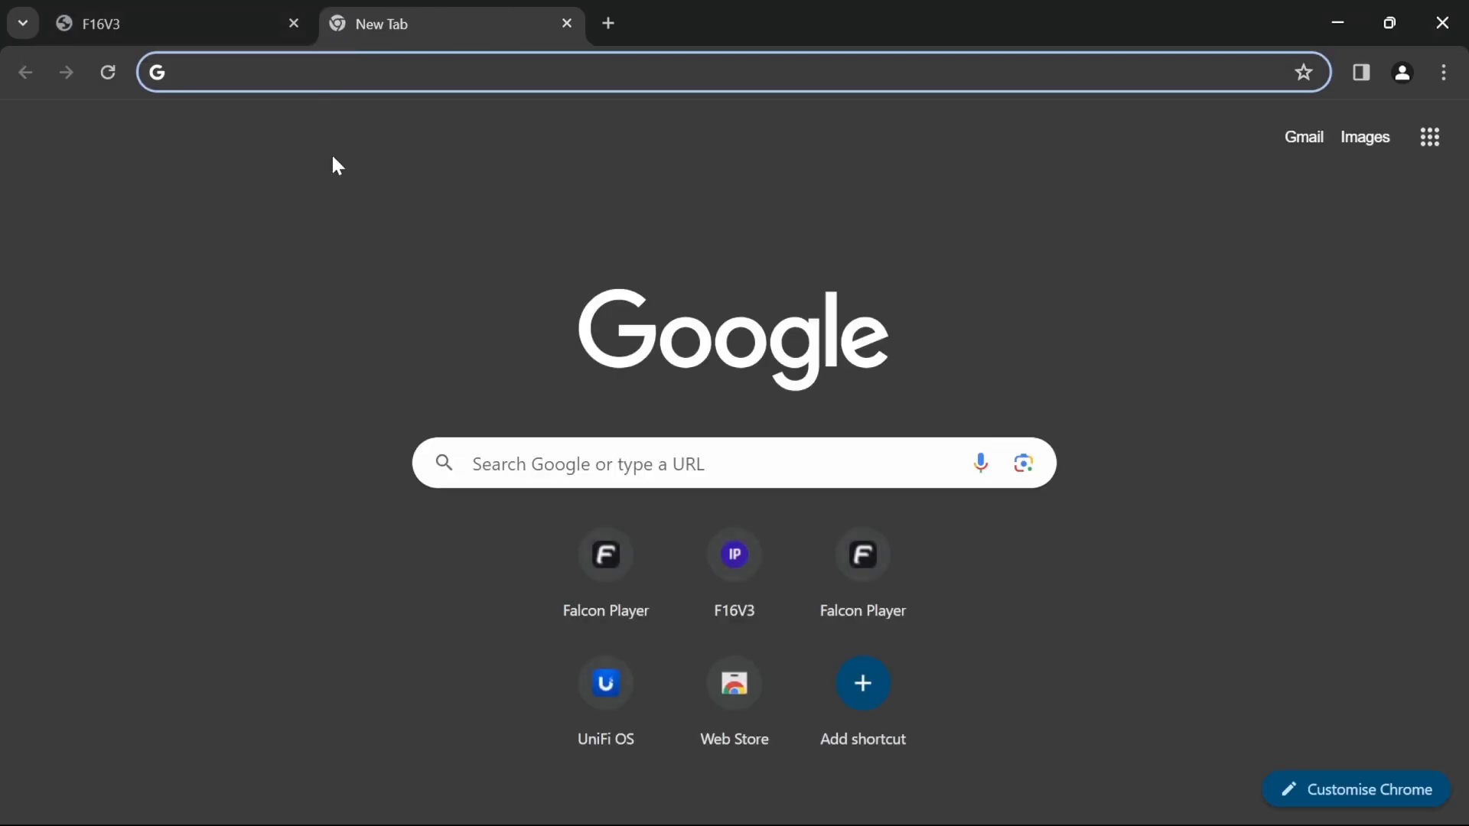
{"action": "type", "text": "192"}
{"action": "key", "text": "Right"}
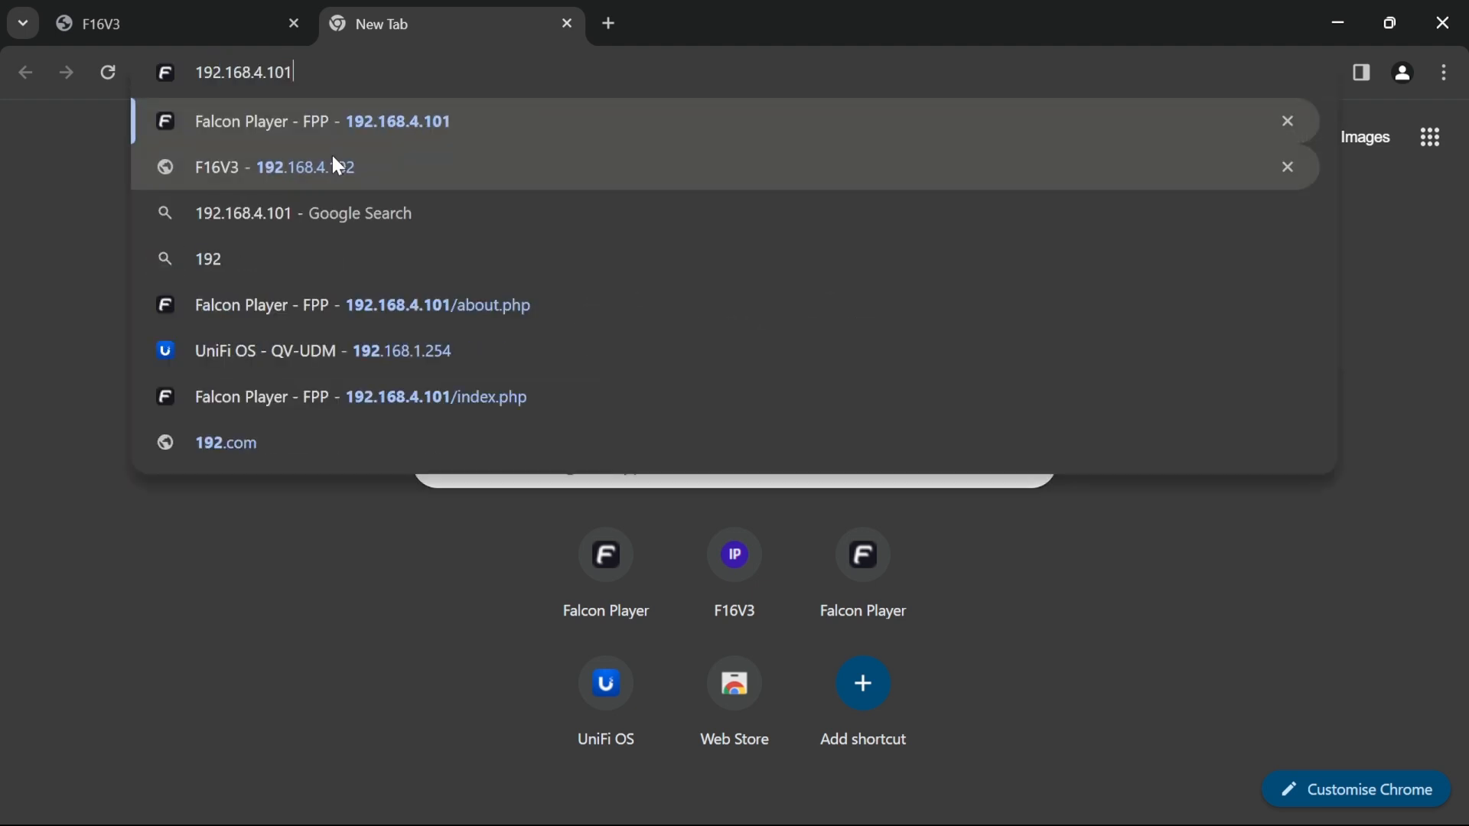
{"action": "key", "text": "Return"}
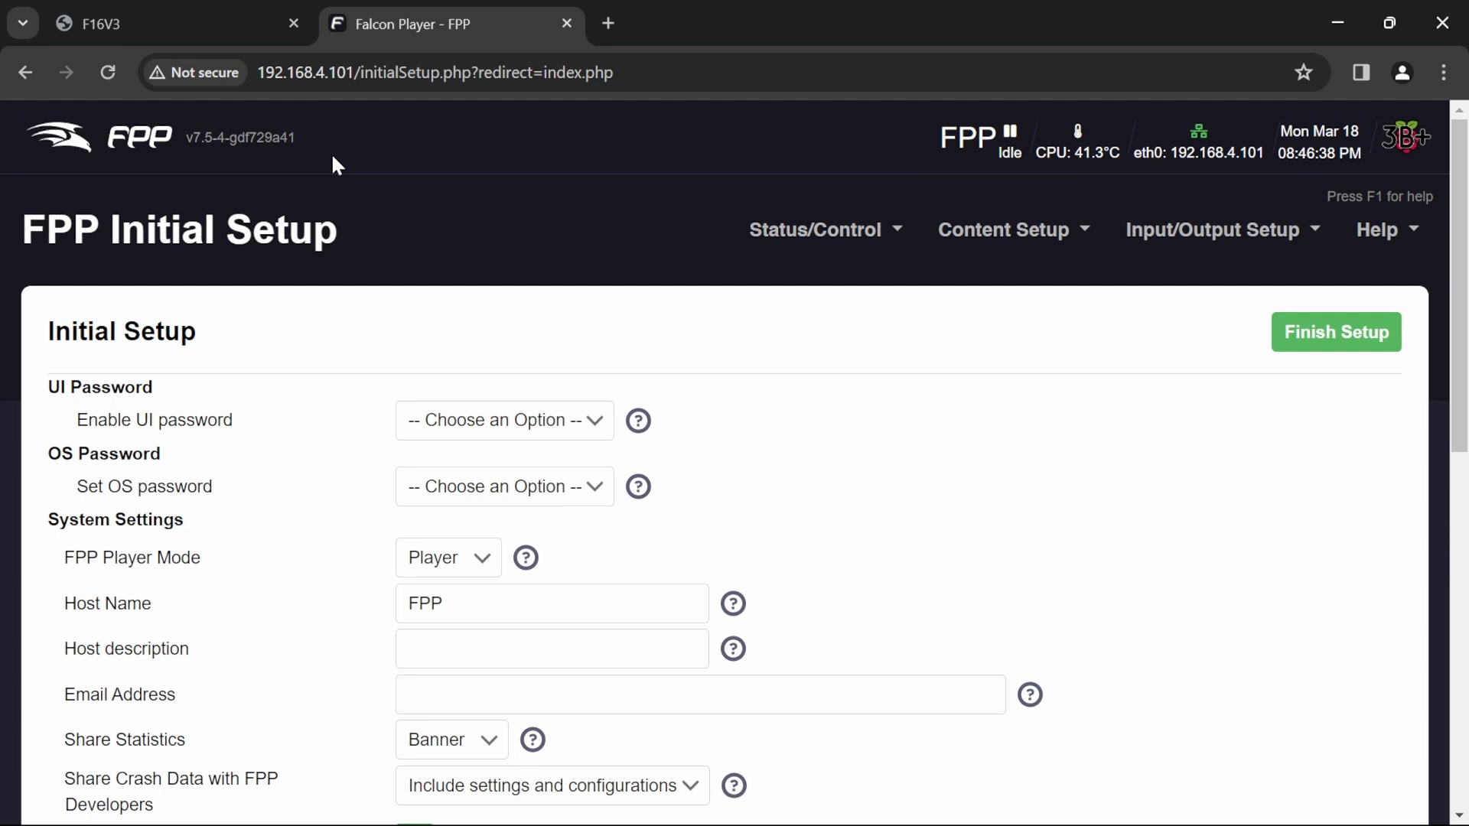
Step: Set the FPP's UI password option to Disabled and its OS password option to Default in the initial setup
{"action": "left_click", "coordinate": [555, 420]}
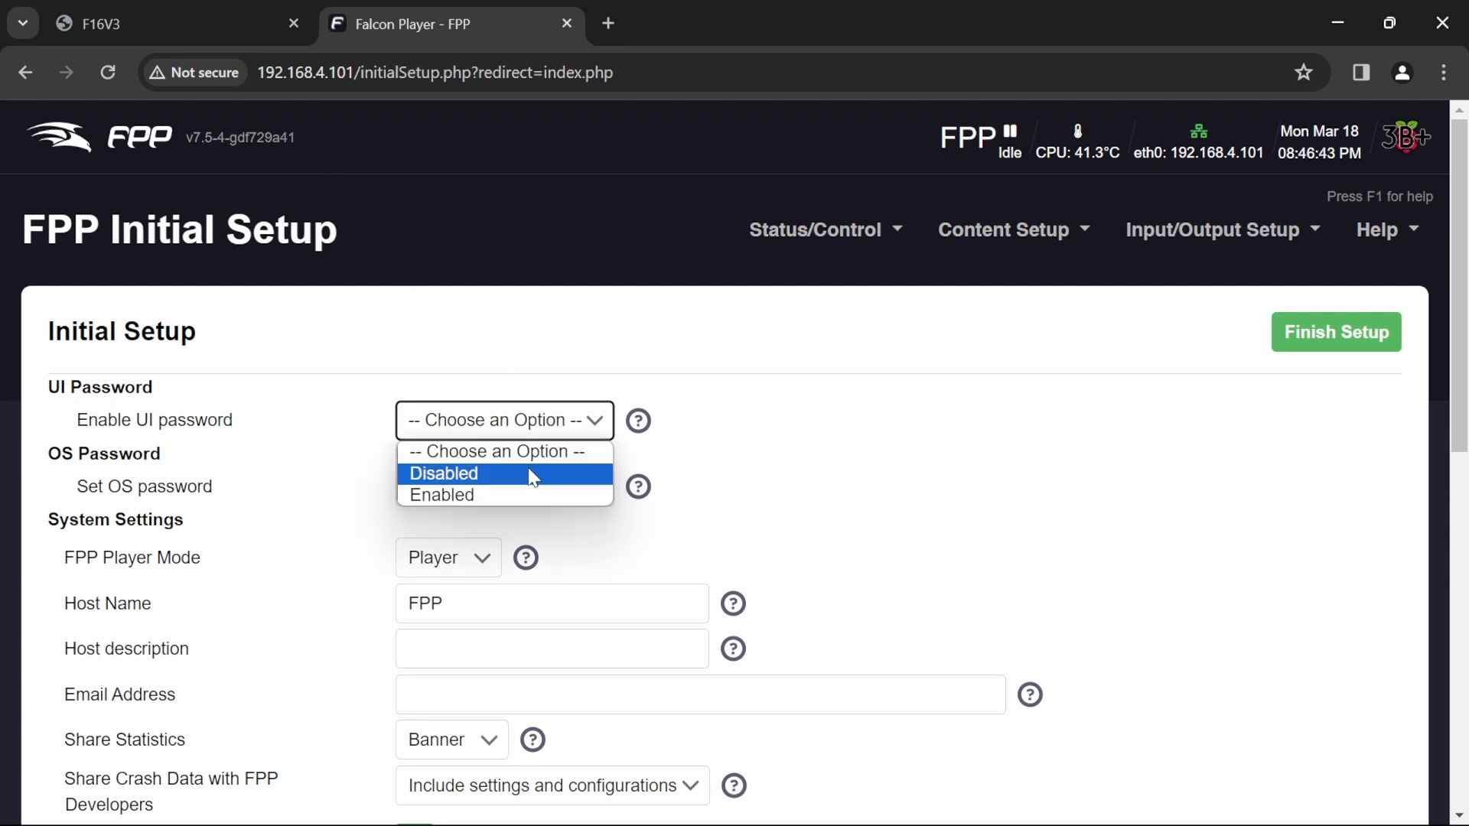
{"action": "left_click", "coordinate": [533, 474]}
{"action": "left_click", "coordinate": [557, 489]}
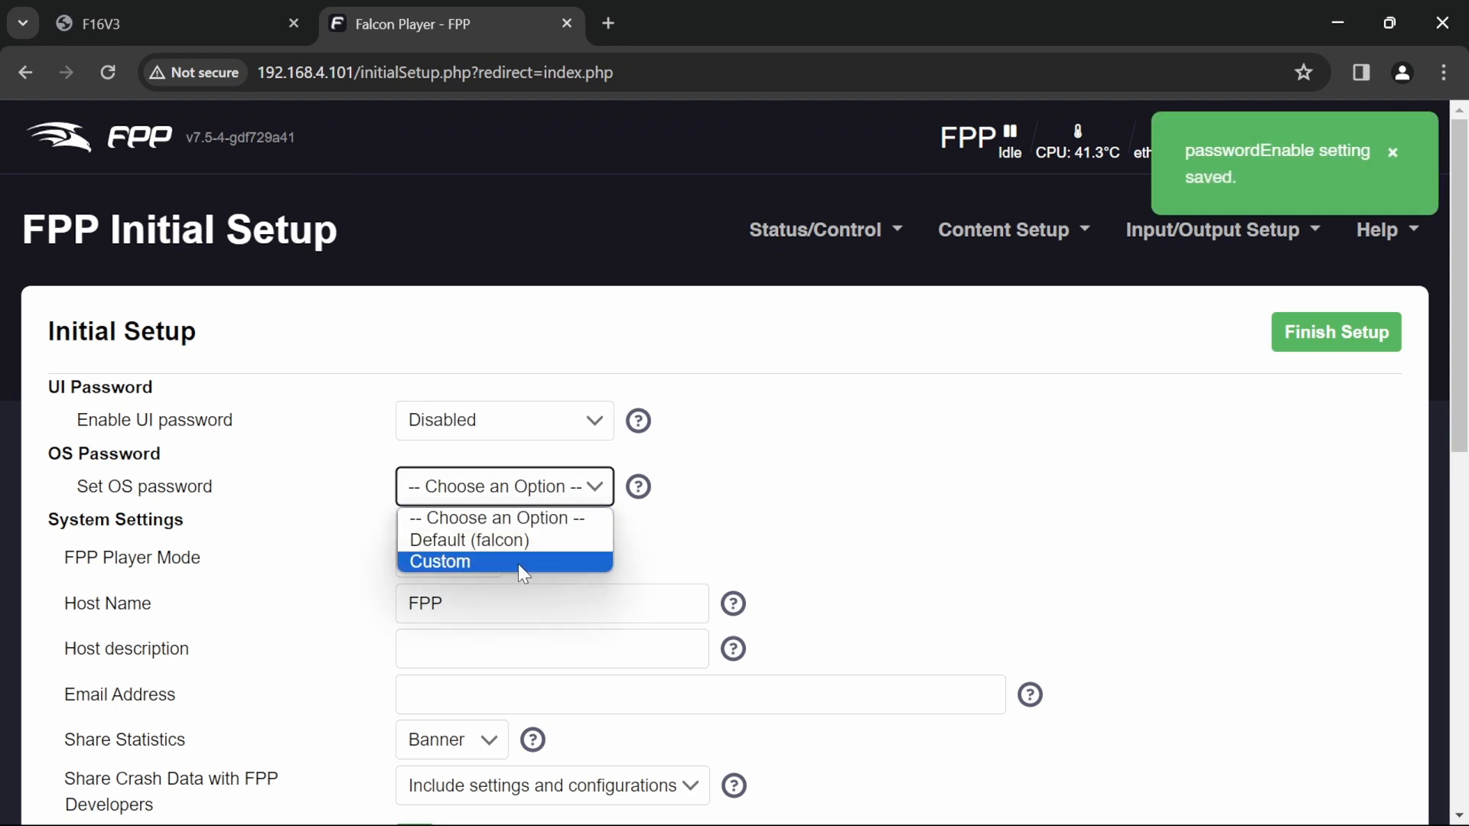
{"action": "left_click", "coordinate": [526, 544]}
{"action": "scroll", "coordinate": [744, 485], "scroll_direction": "down", "scroll_amount": 4}
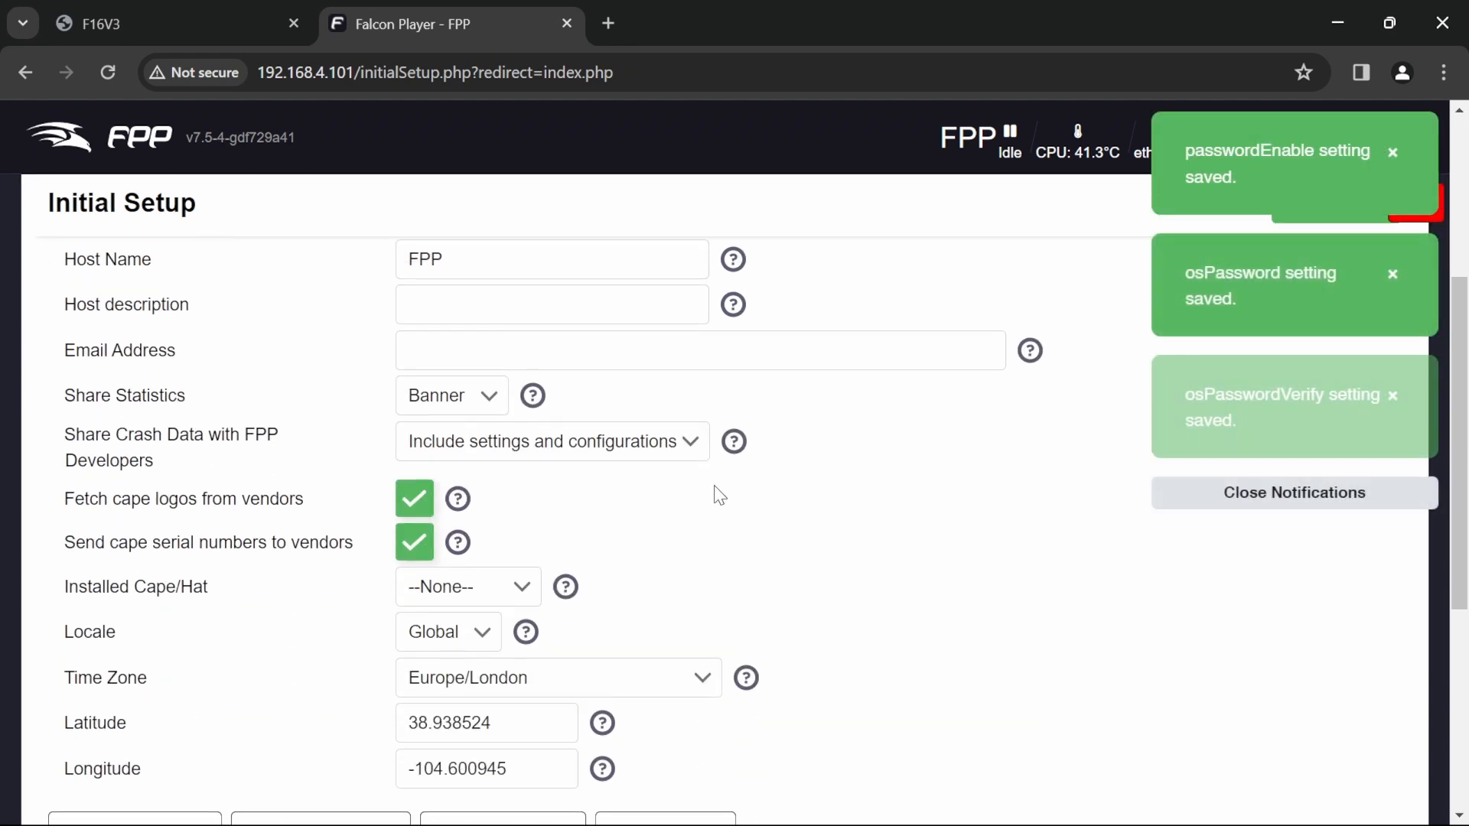
Step: Set Share Statistics to Enabled, finish the FPP initial setup, and restart FPPD
{"action": "left_click", "coordinate": [459, 401]}
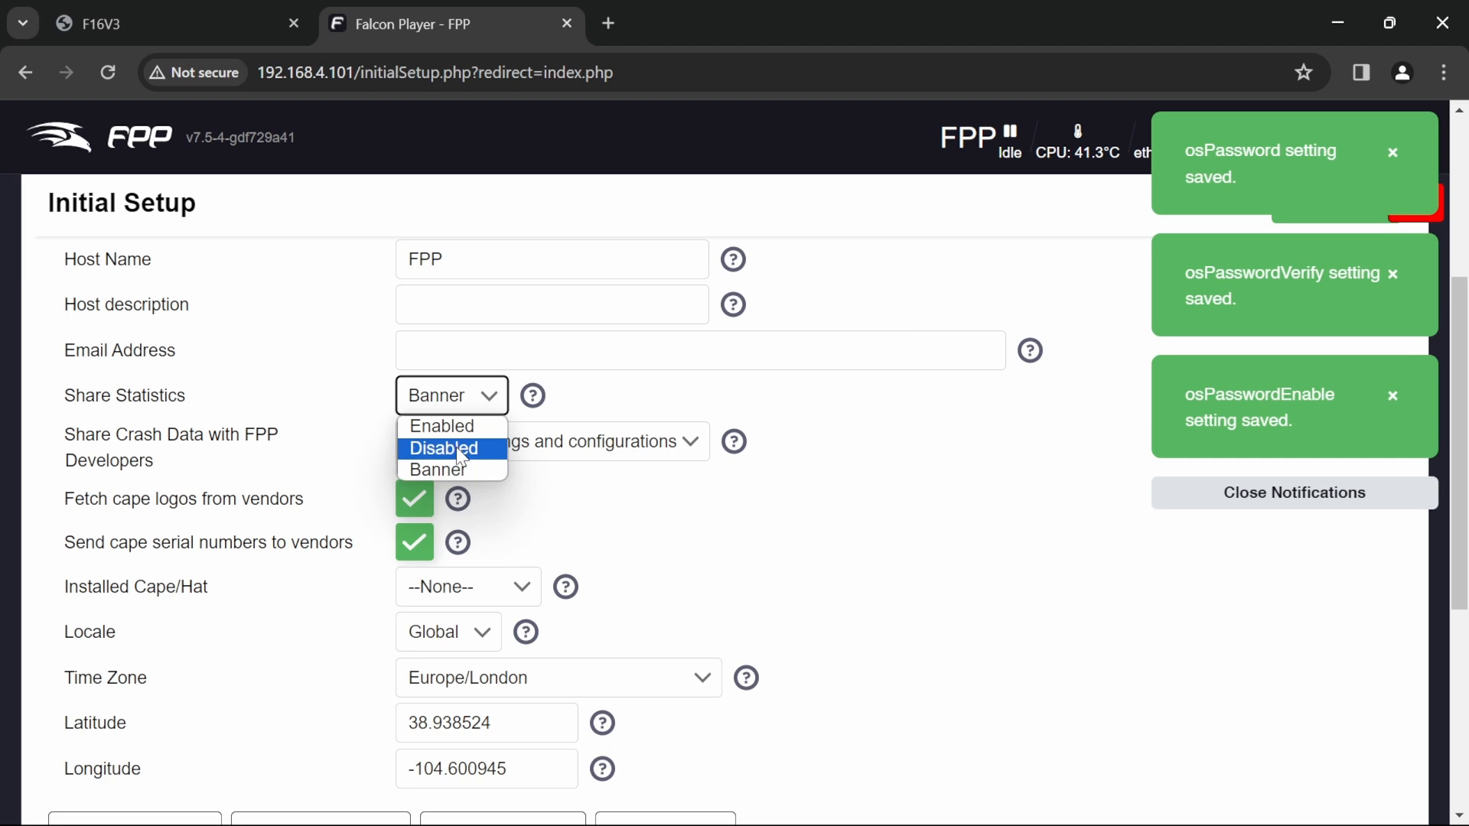
{"action": "left_click", "coordinate": [443, 426]}
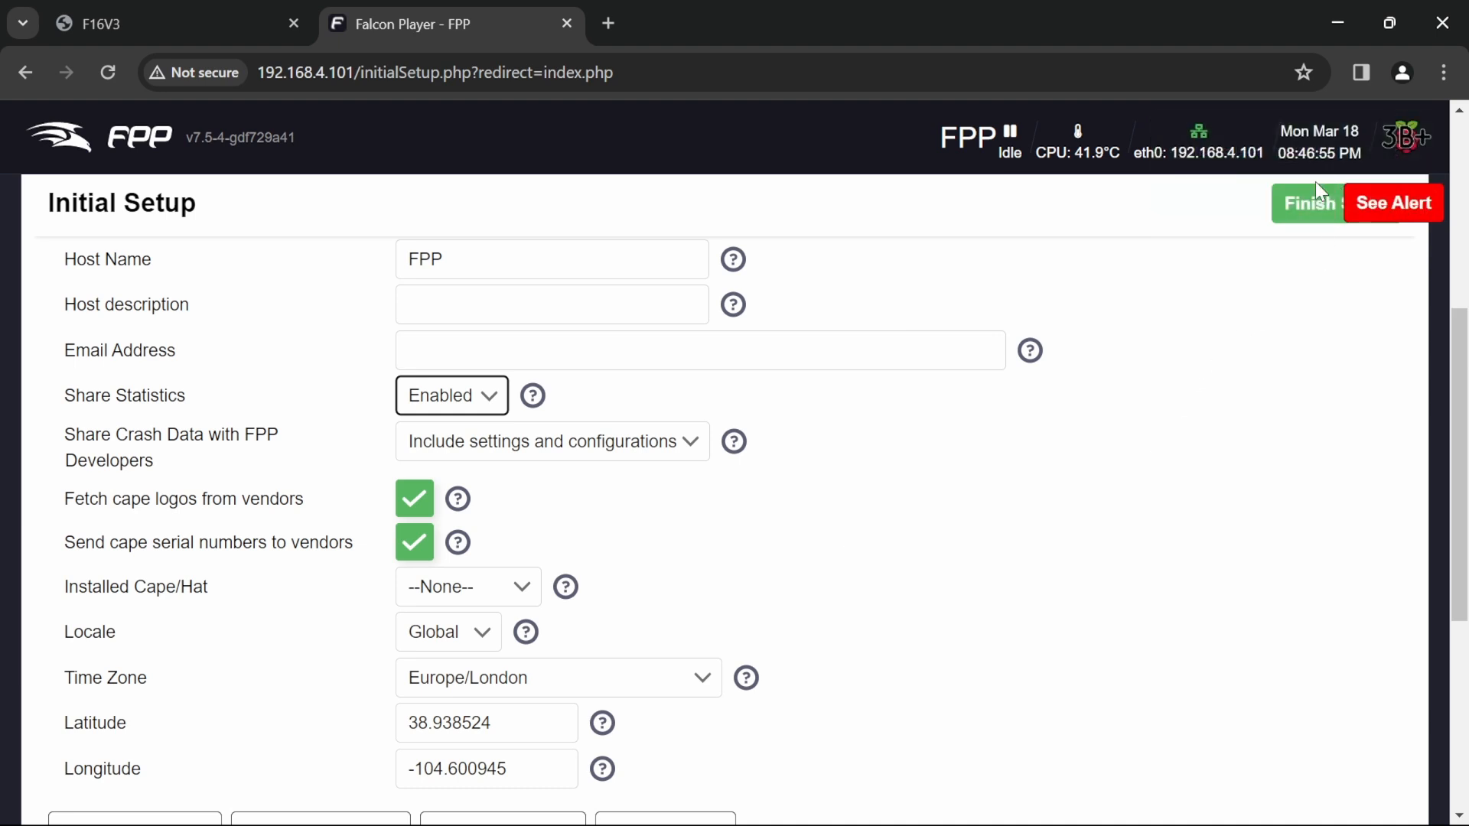
{"action": "left_click", "coordinate": [1305, 200]}
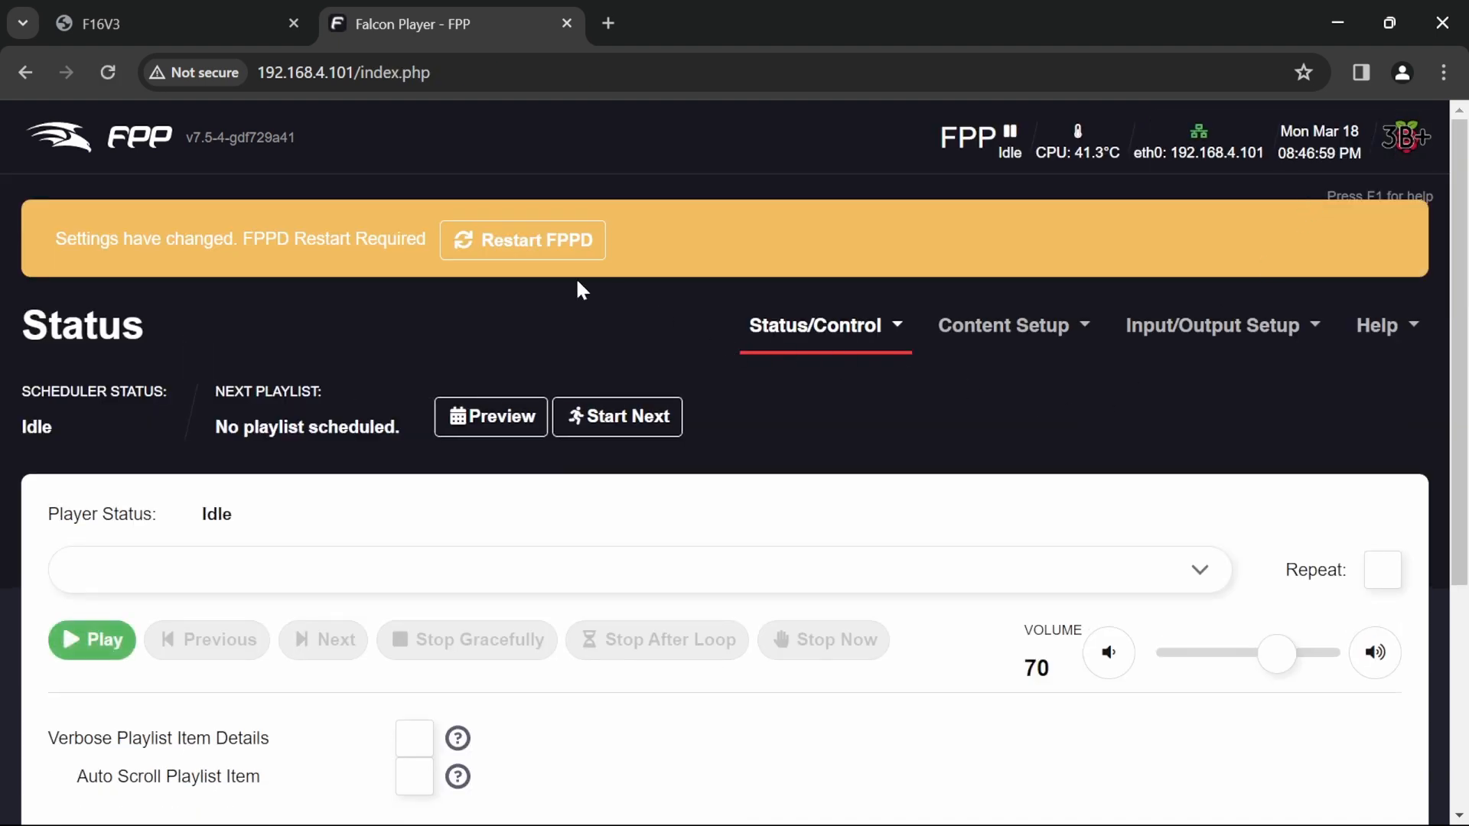
{"action": "left_click", "coordinate": [509, 252]}
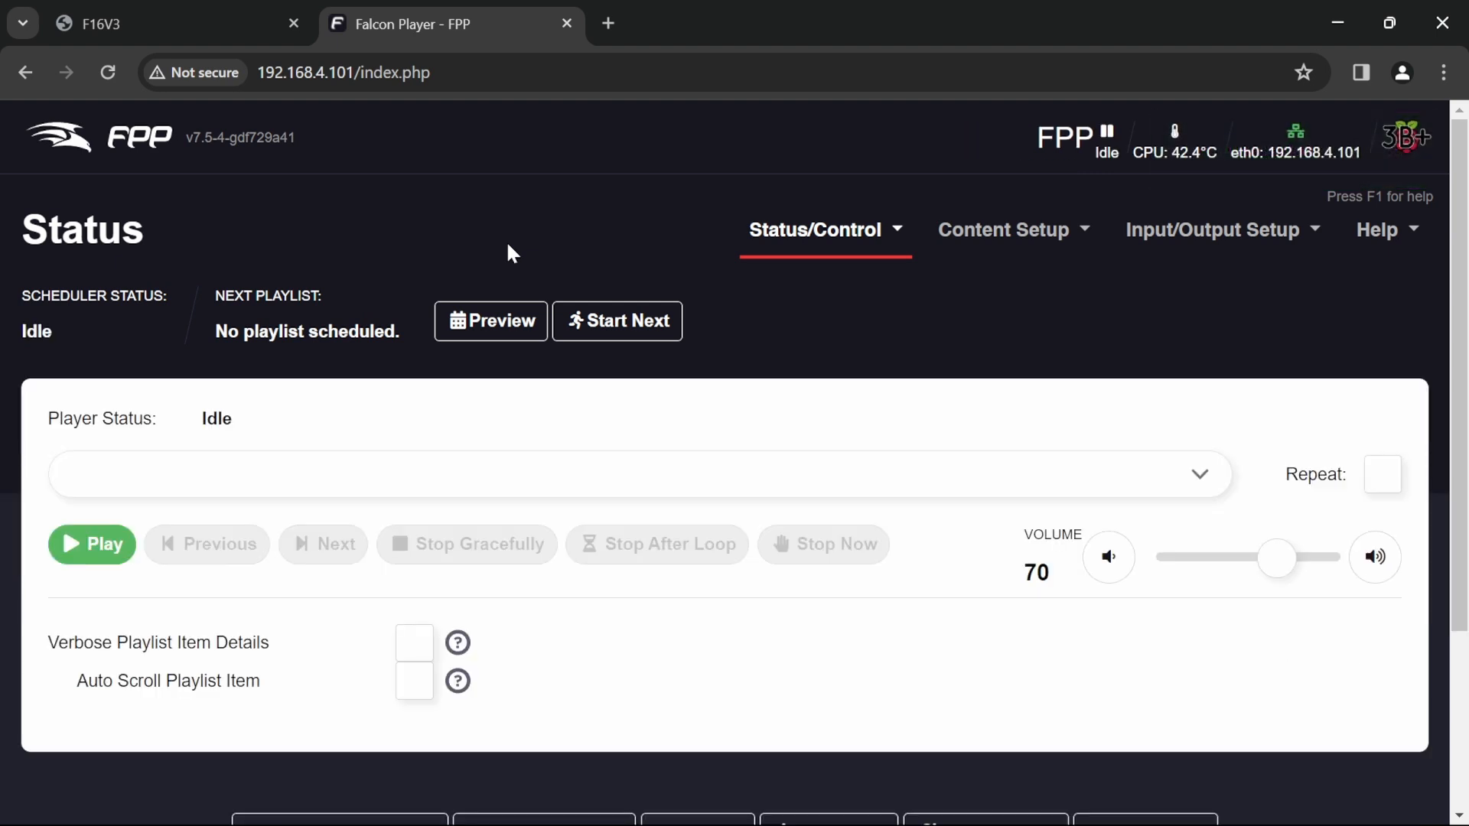
Step: Open the FPP's channel outputs and check the F16V3 entry under E1.31 / ArtNet / DDP / KiNet
{"action": "left_click", "coordinate": [1238, 231]}
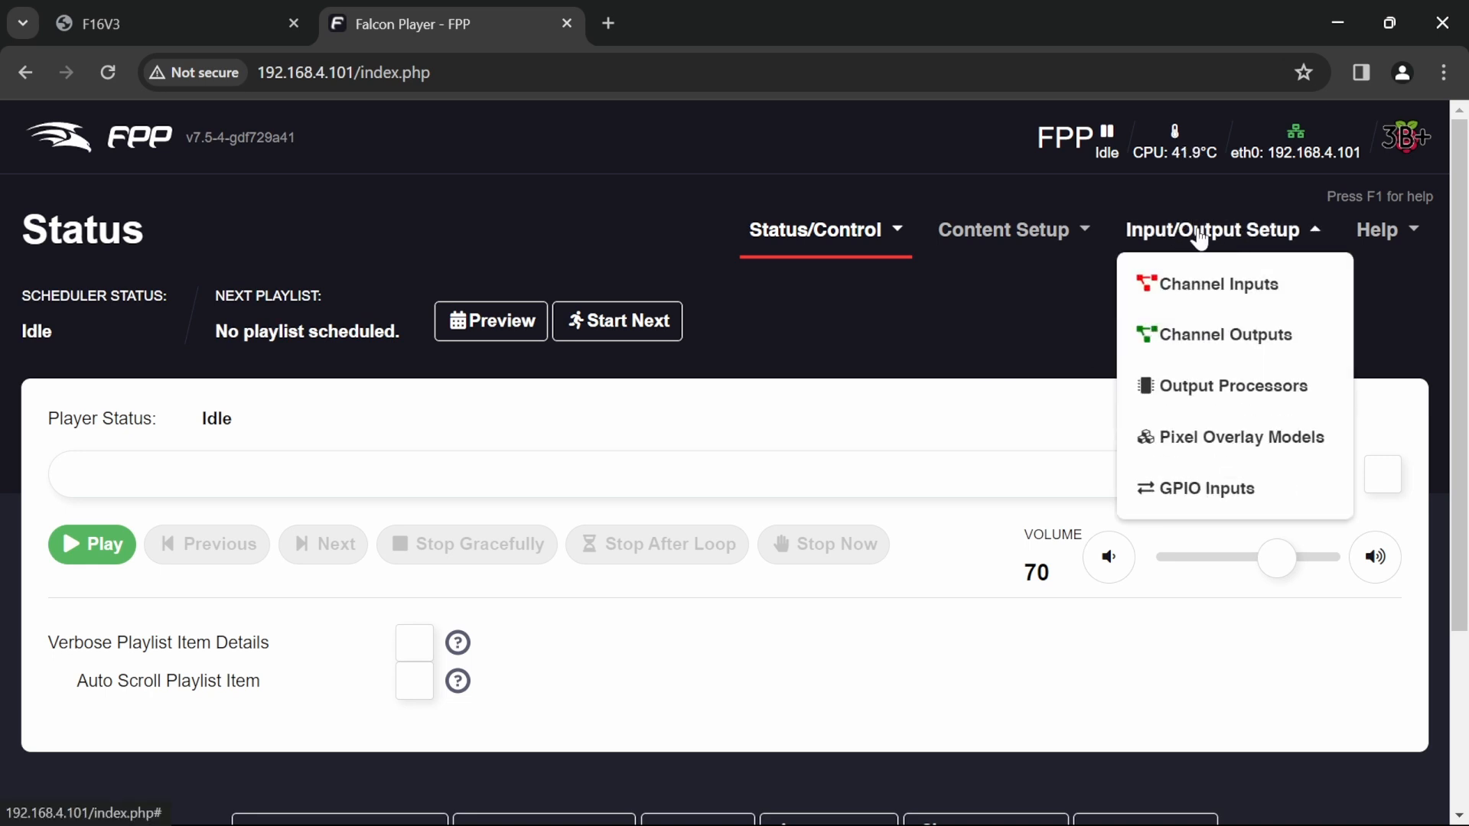
{"action": "left_click", "coordinate": [1170, 334]}
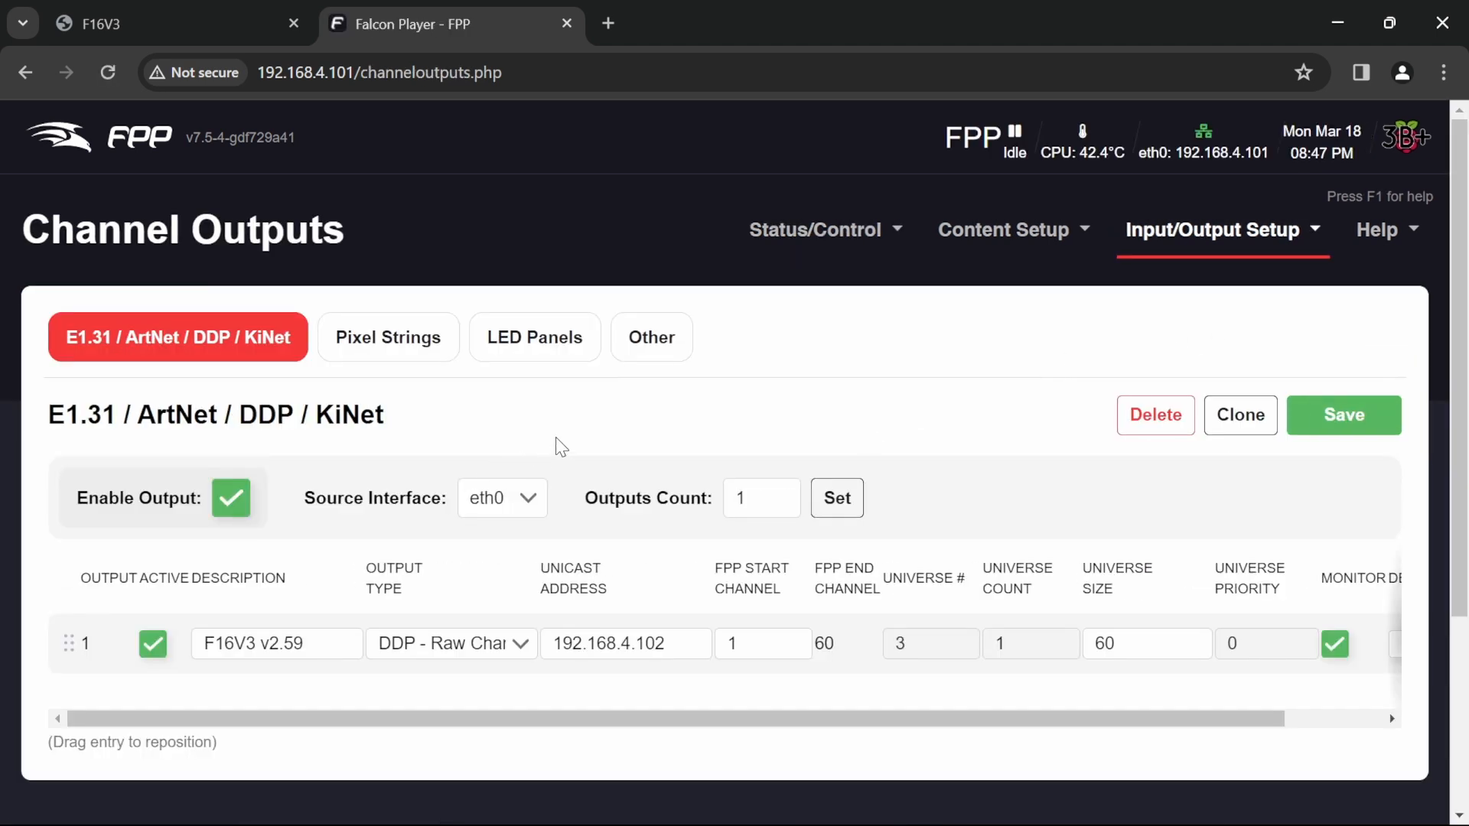
{"action": "scroll", "coordinate": [592, 420], "scroll_direction": "down", "scroll_amount": 2}
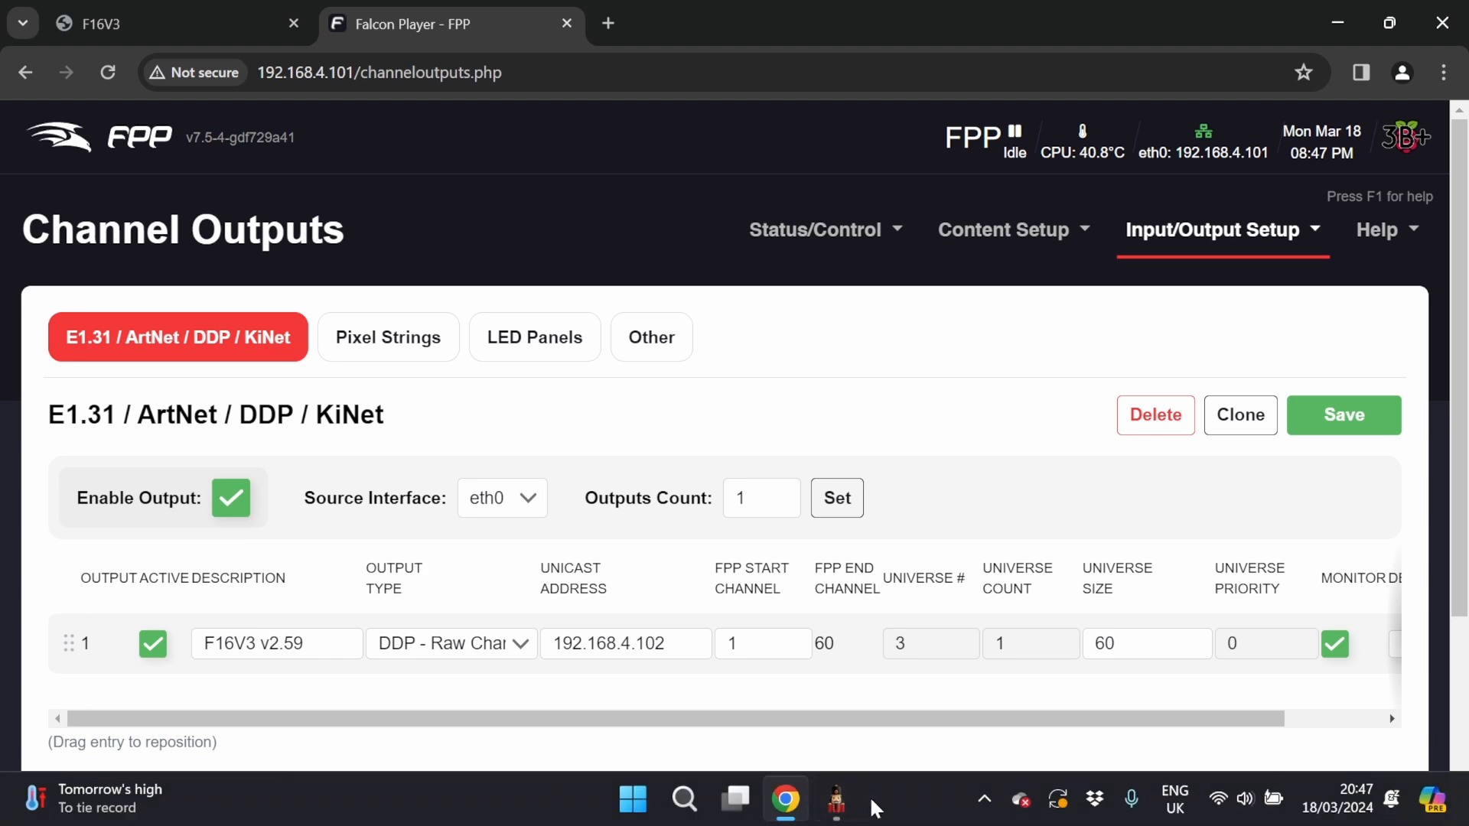
Step: Switch to xLights and quick-start a new animation sequence at 40fps (25ms) with the All Models view
{"action": "left_click", "coordinate": [837, 799]}
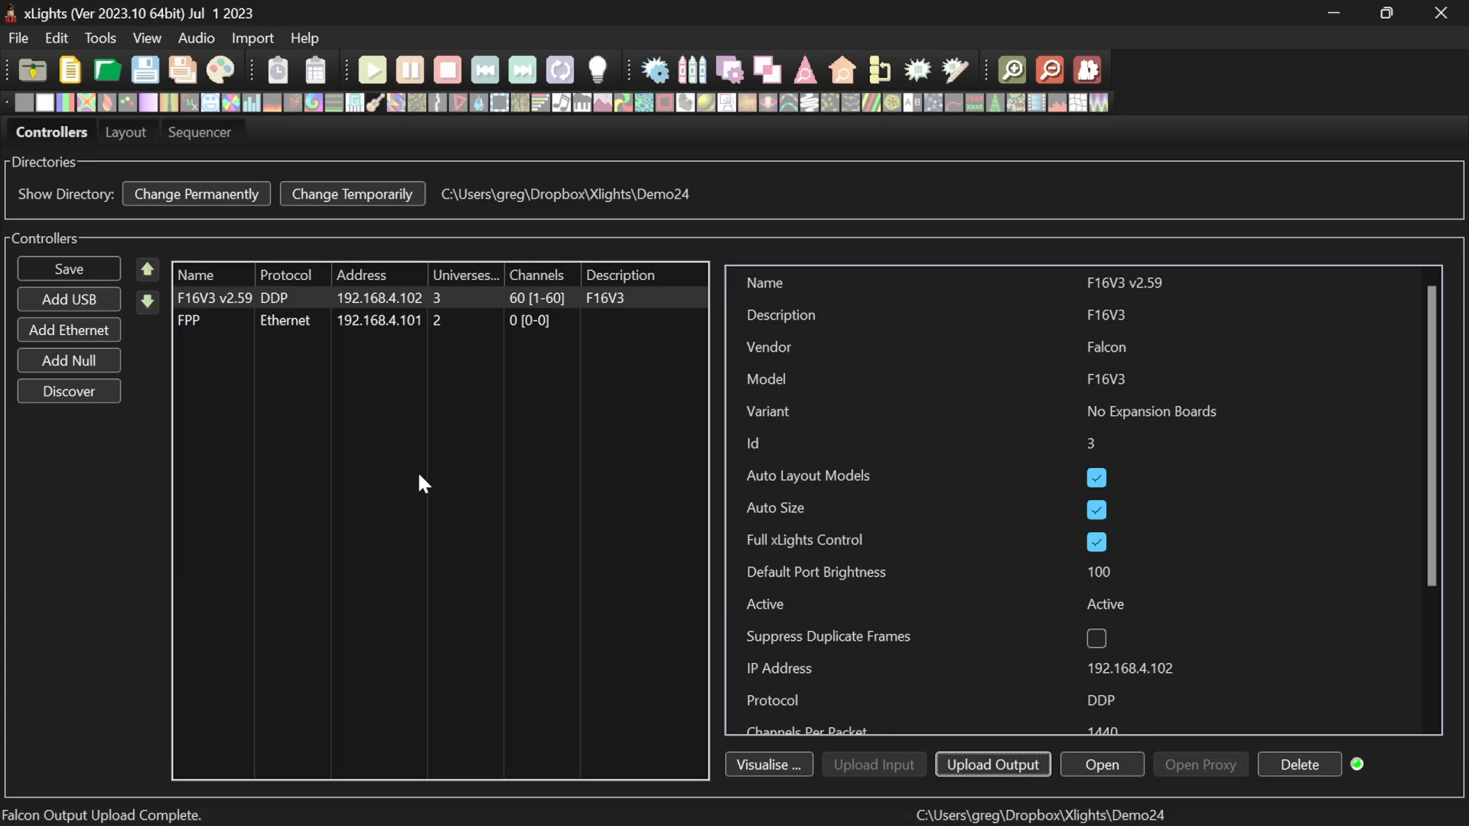
{"action": "left_click", "coordinate": [20, 40]}
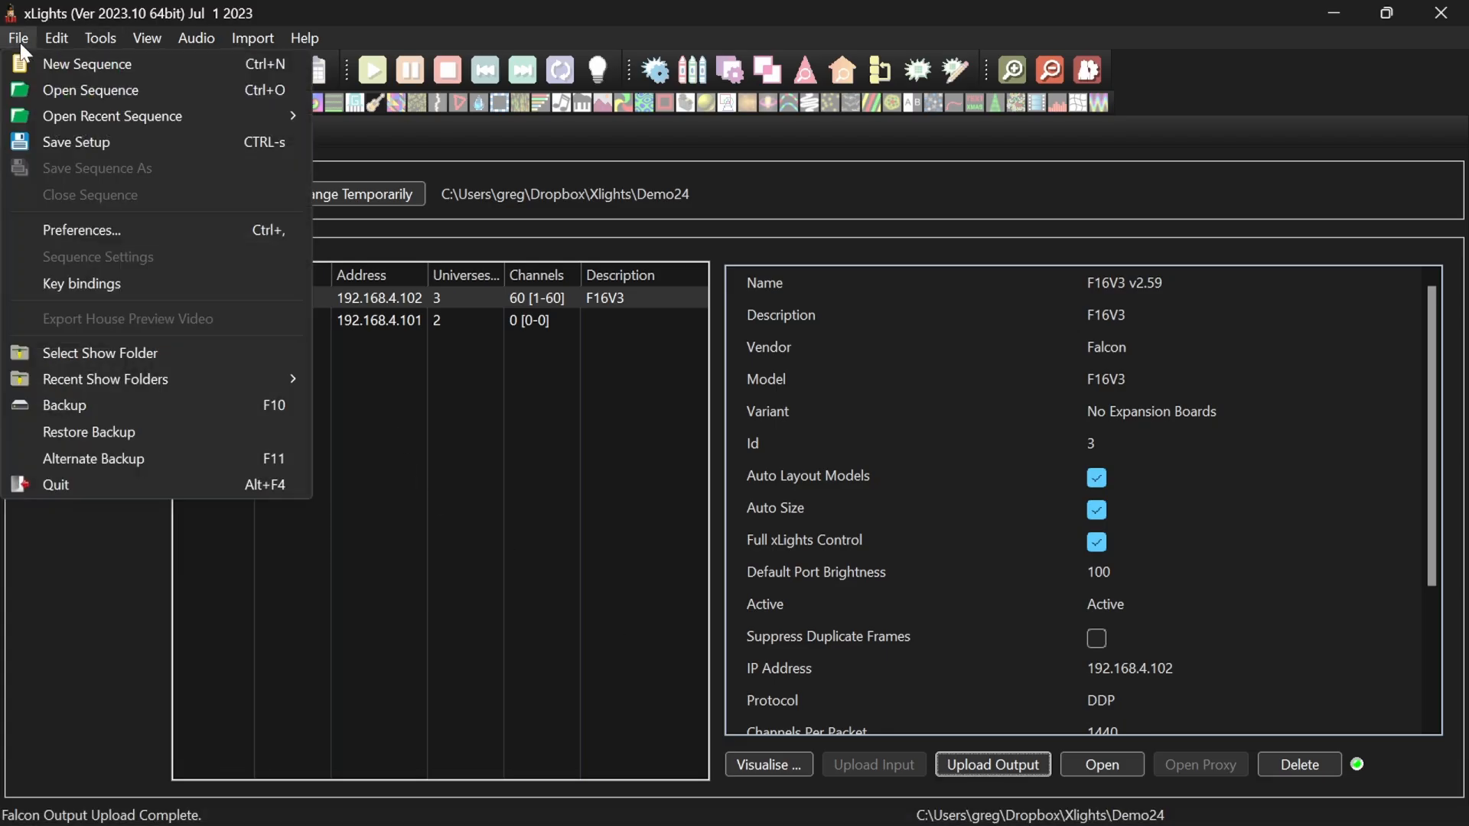
{"action": "left_click", "coordinate": [93, 62]}
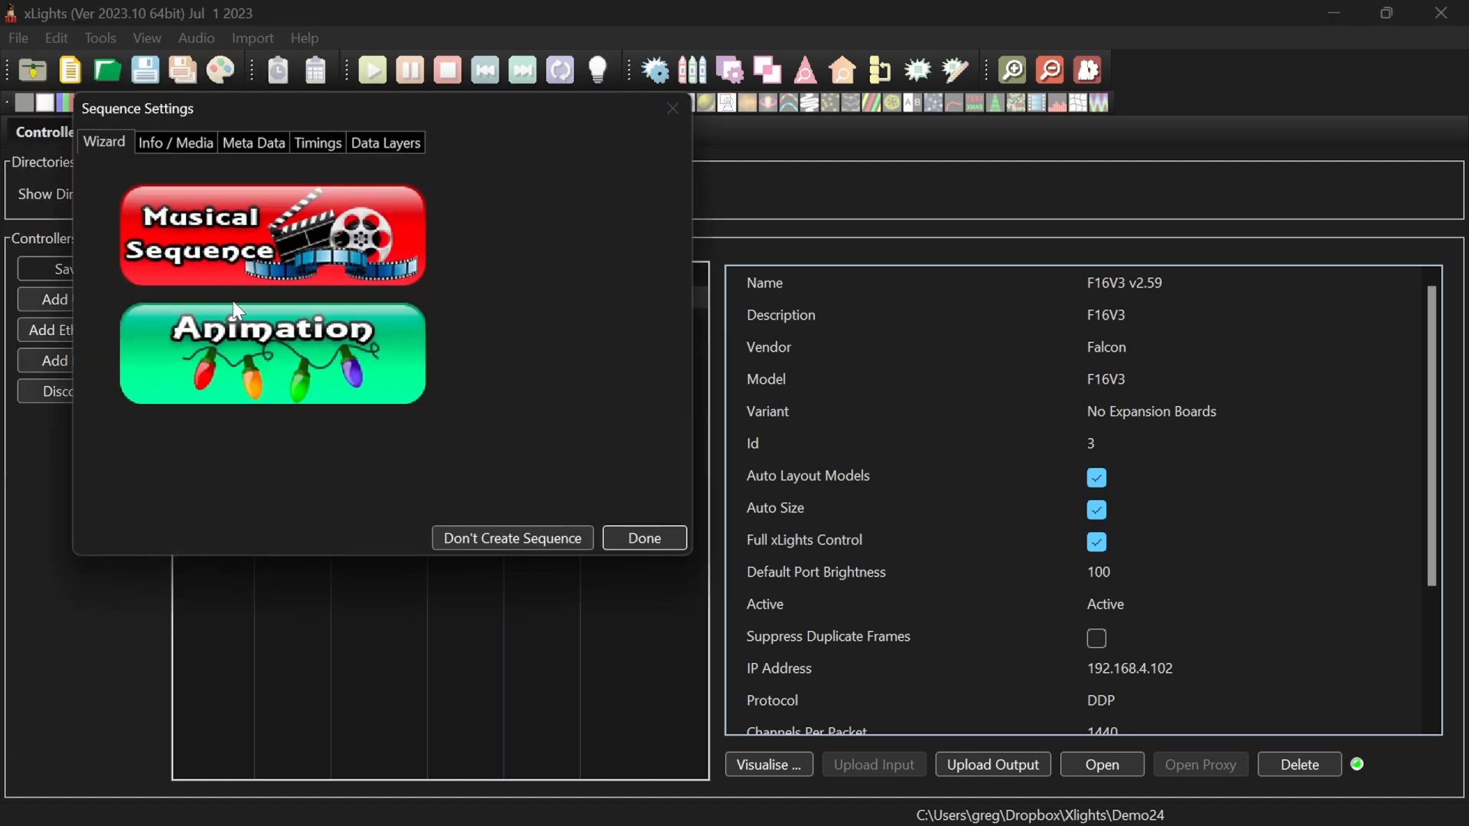
{"action": "left_click", "coordinate": [255, 367]}
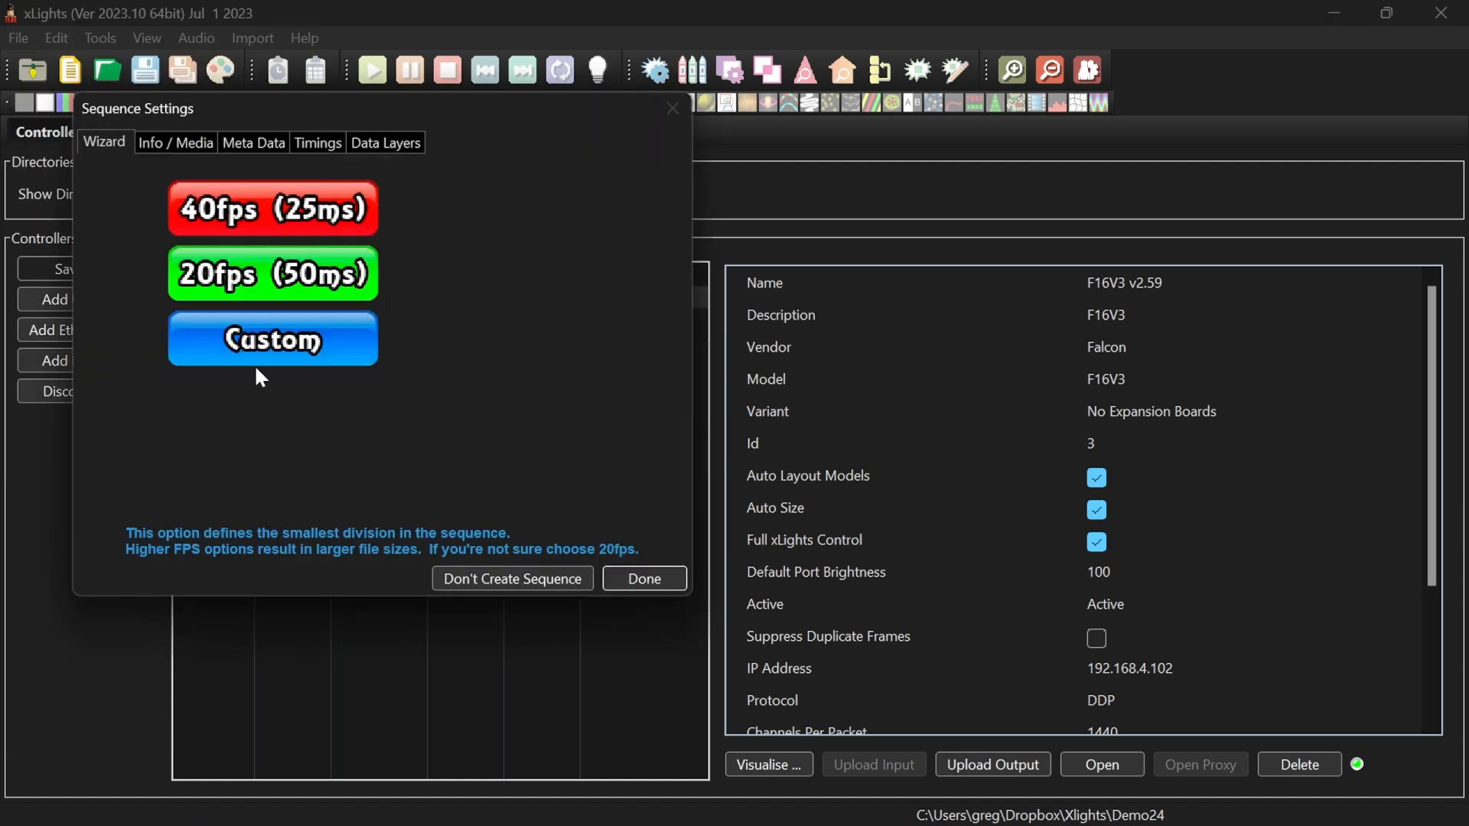
{"action": "left_click", "coordinate": [270, 217]}
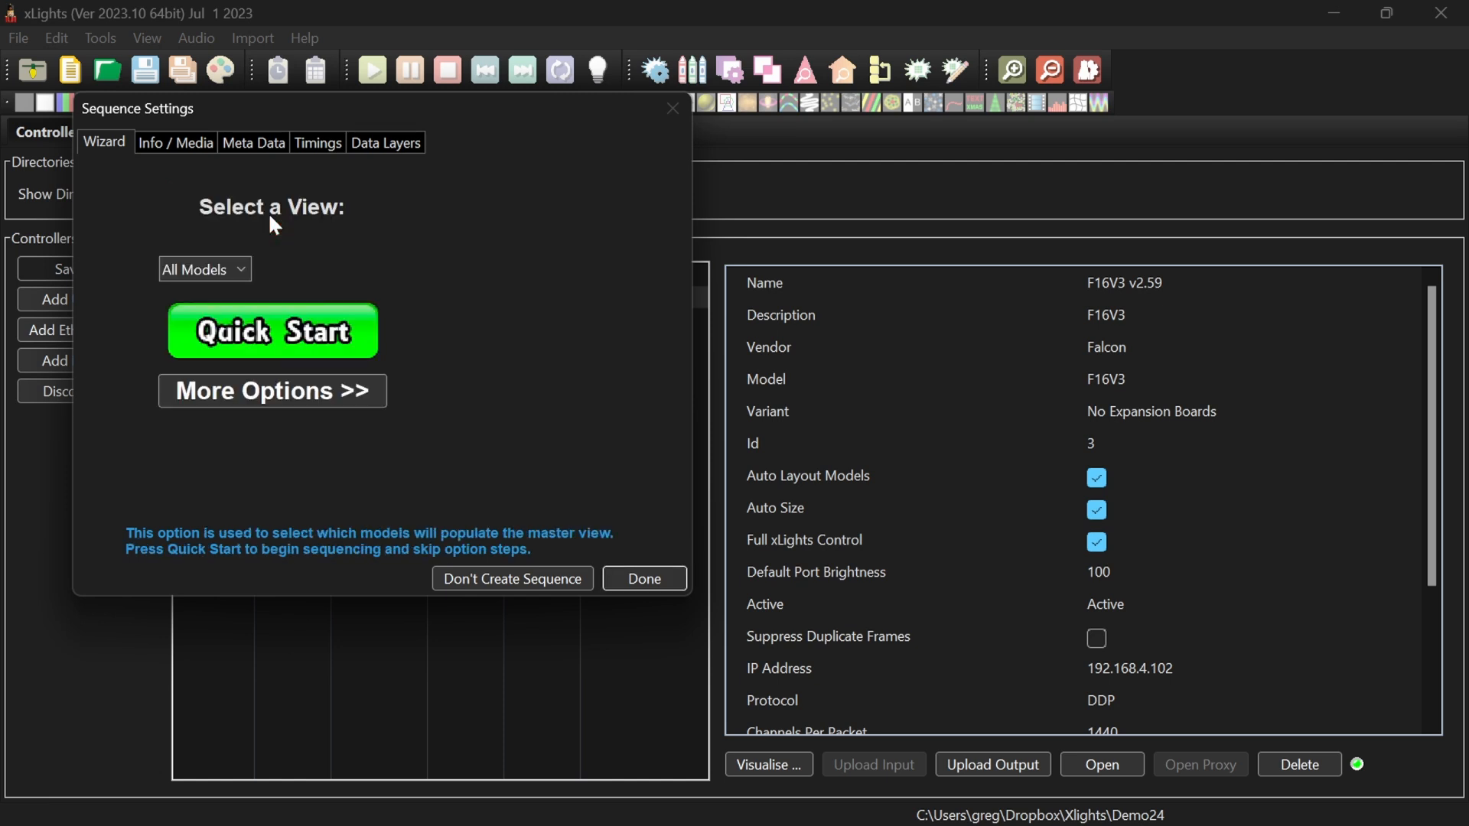
{"action": "left_click", "coordinate": [278, 339]}
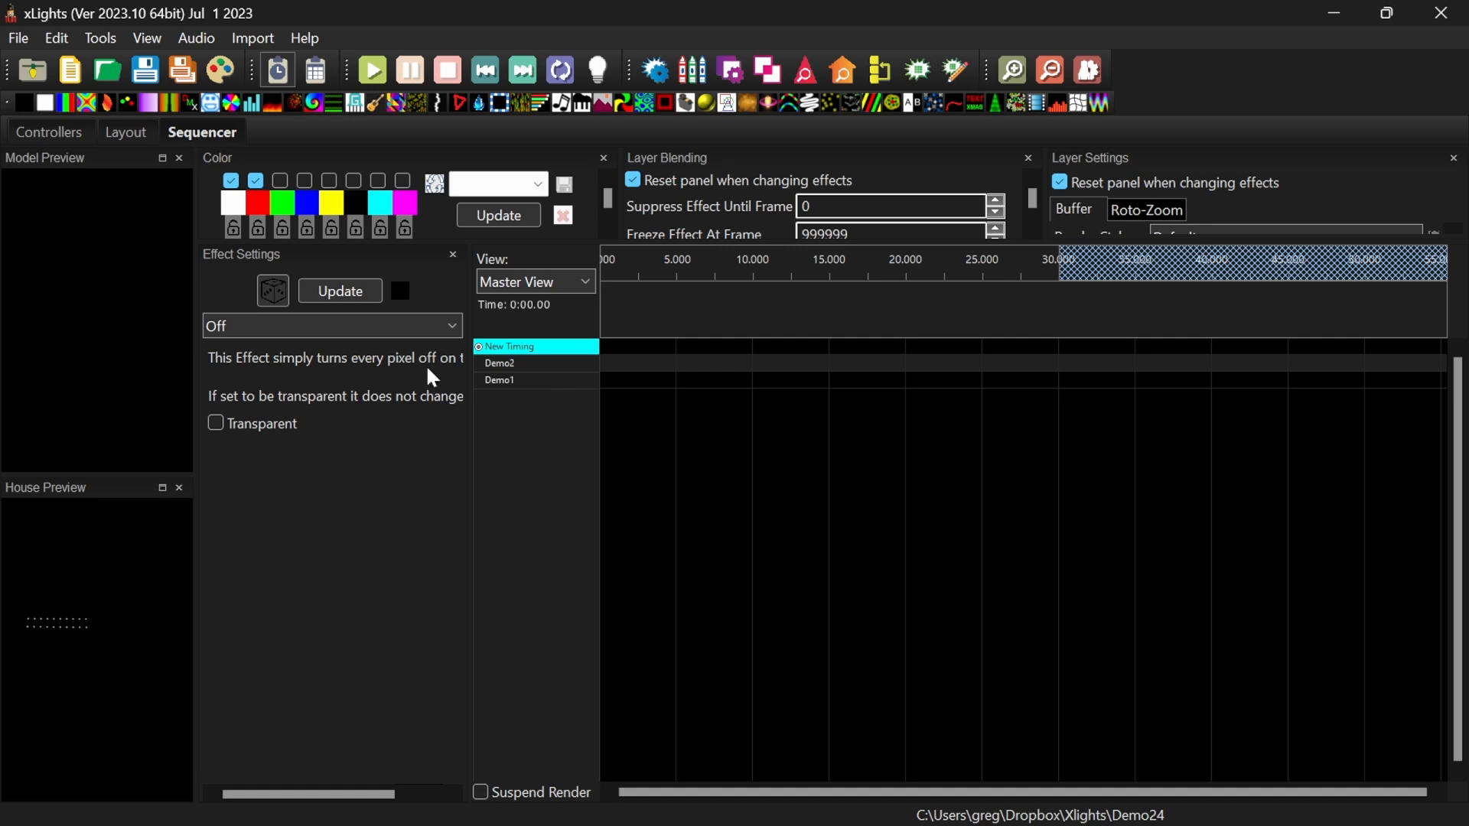
Step: Add a Bars effect to Demo2 up to about 30 seconds, with Palette Rep 5, Cycles 10.0, and green and blue also enabled
{"action": "left_click_drag", "start_coordinate": [64, 101], "coordinate": [1058, 383]}
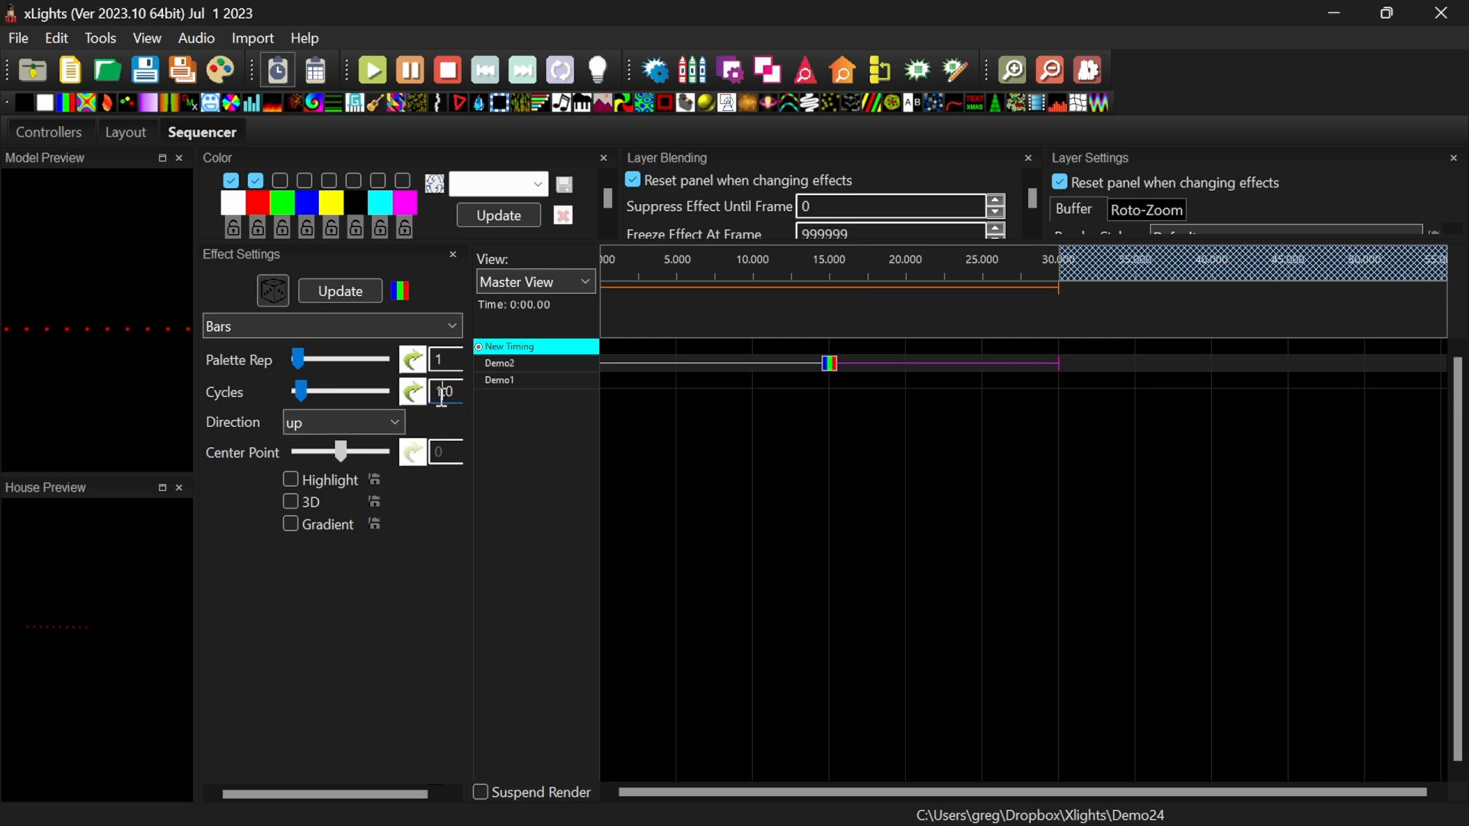
{"action": "type", "text": "0"}
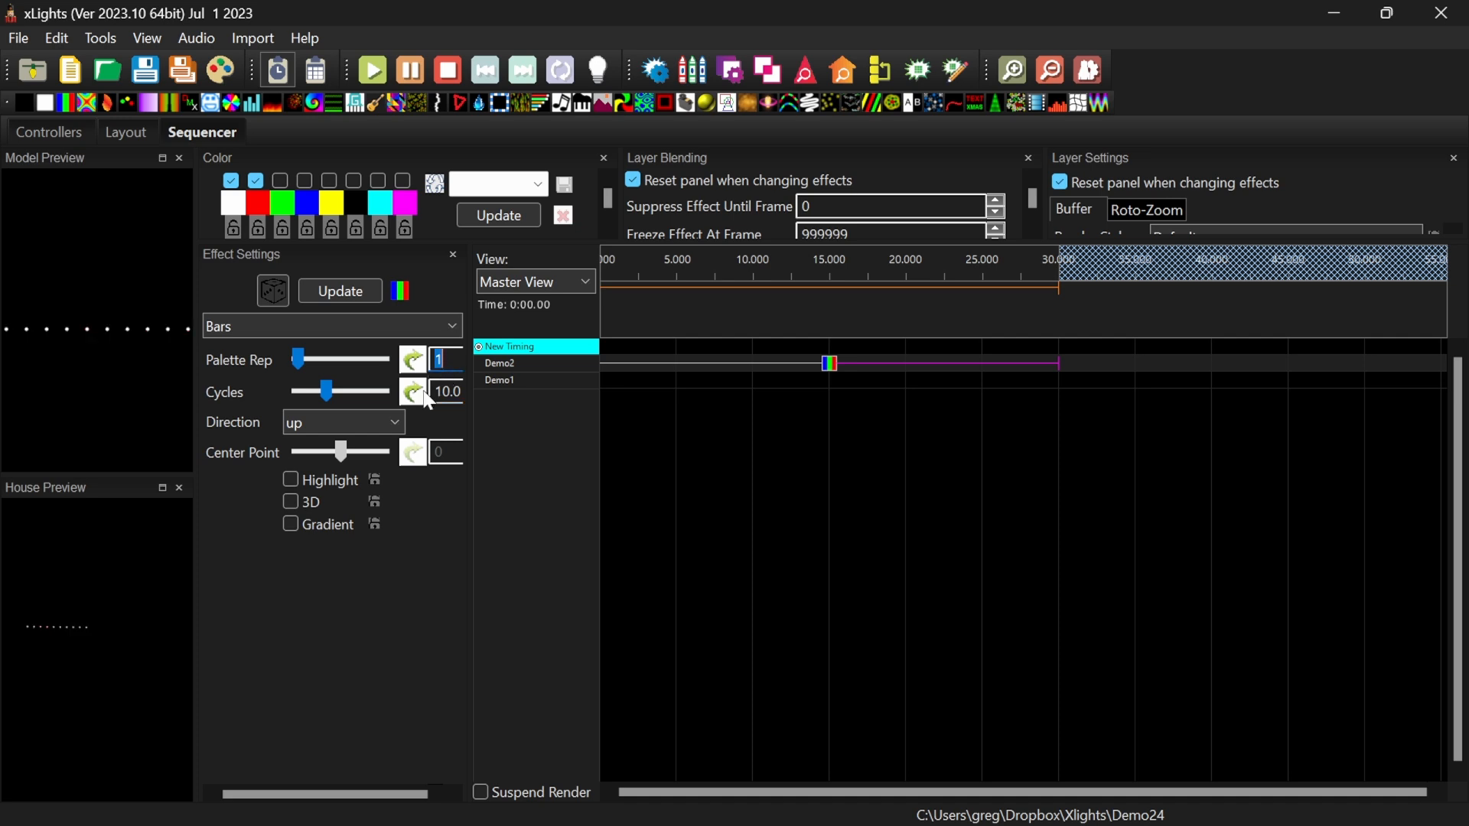
{"action": "type", "text": "5"}
{"action": "left_click", "coordinate": [452, 391]}
{"action": "left_click", "coordinate": [280, 180]}
{"action": "left_click", "coordinate": [305, 180]}
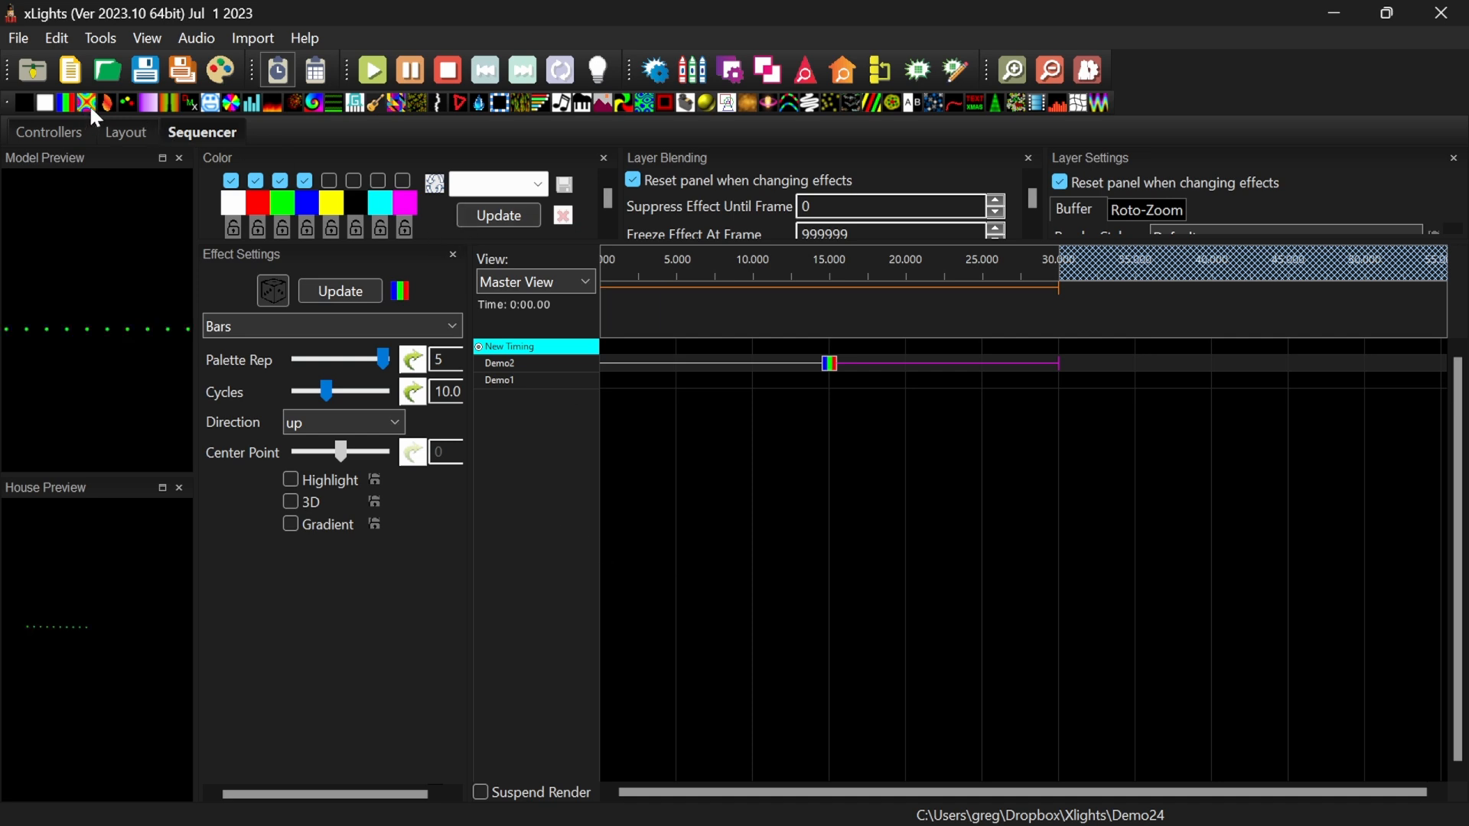
Step: Add a Butterfly effect to Demo1 and stretch it to cover 0:00.000 to 0:30.100
{"action": "left_click_drag", "start_coordinate": [90, 107], "coordinate": [1059, 427]}
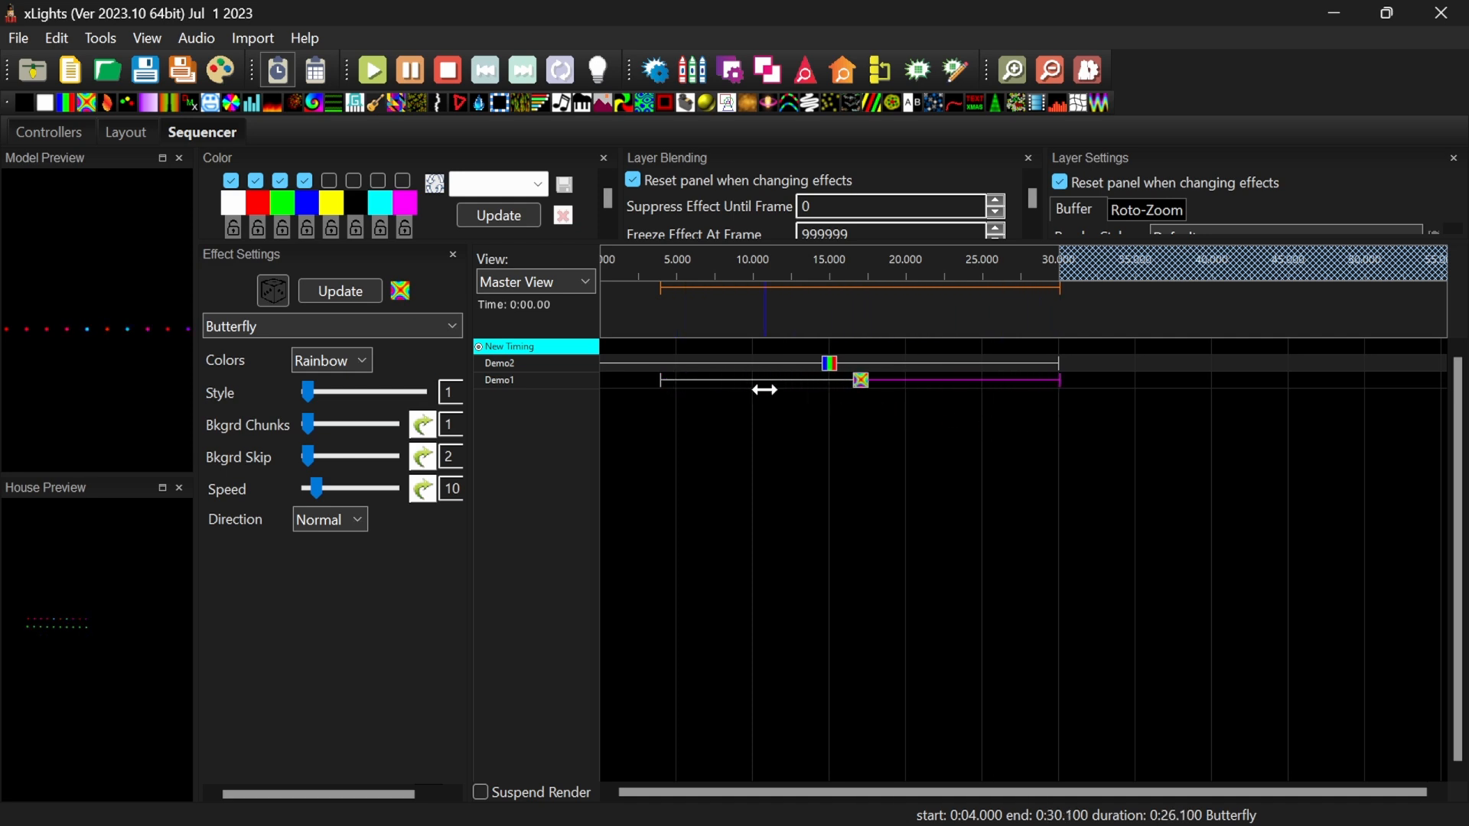
{"action": "left_click_drag", "start_coordinate": [662, 375], "coordinate": [572, 373]}
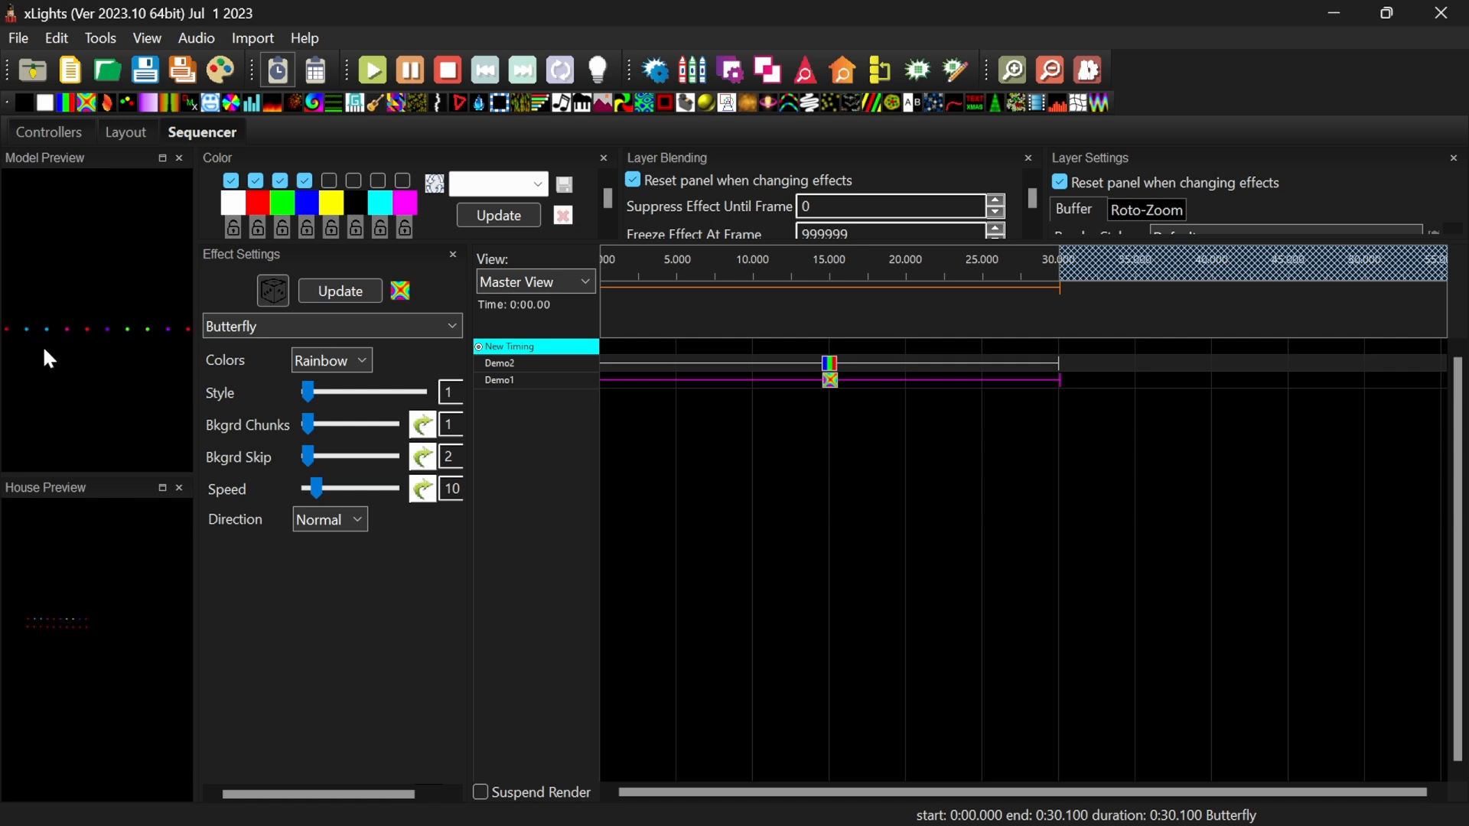
Step: Save the sequence as demo in the Demo24 folder, then render all effects and save again
{"action": "left_click", "coordinate": [147, 72]}
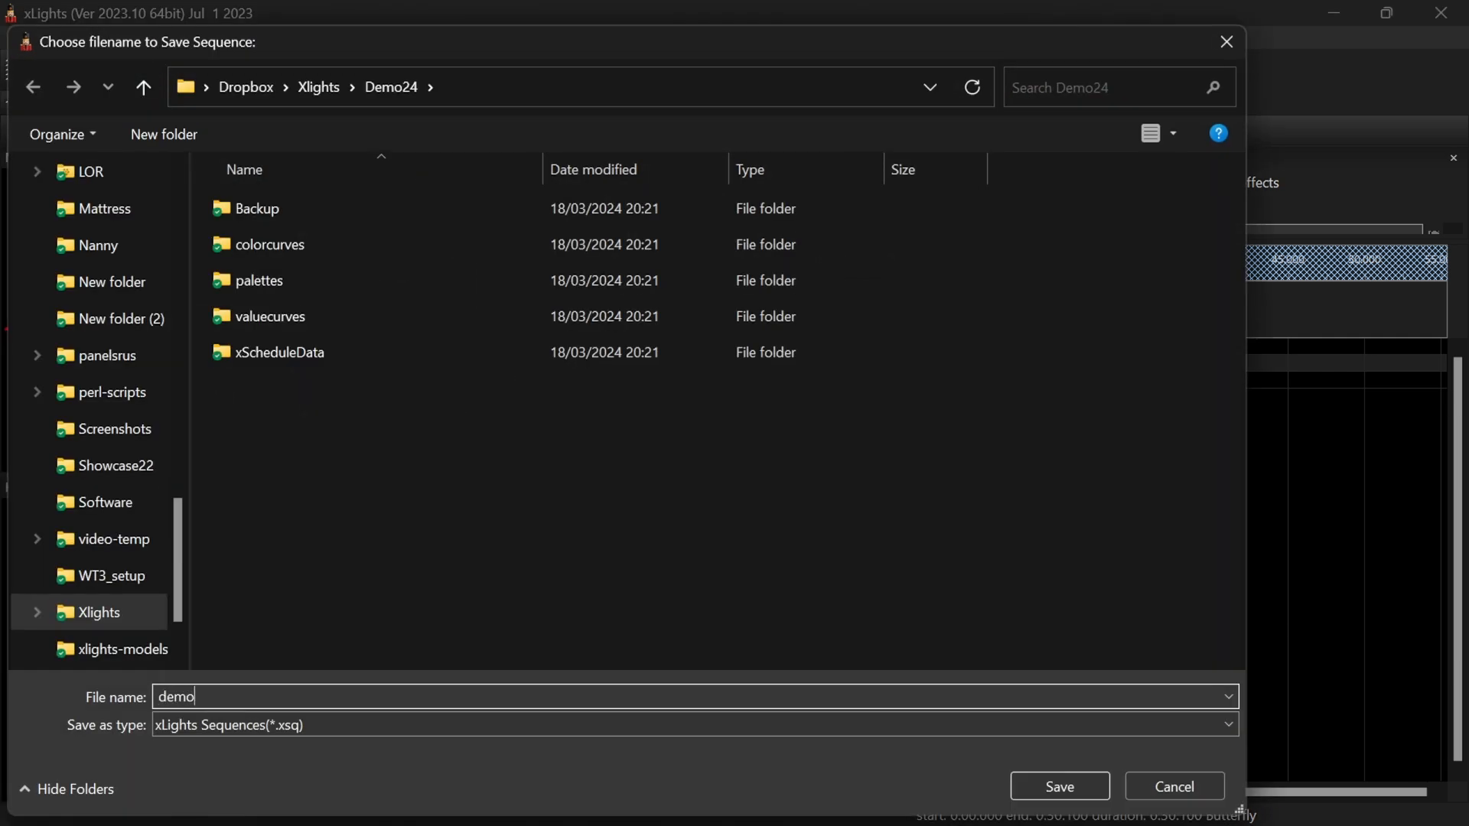
{"action": "left_click", "coordinate": [1056, 785]}
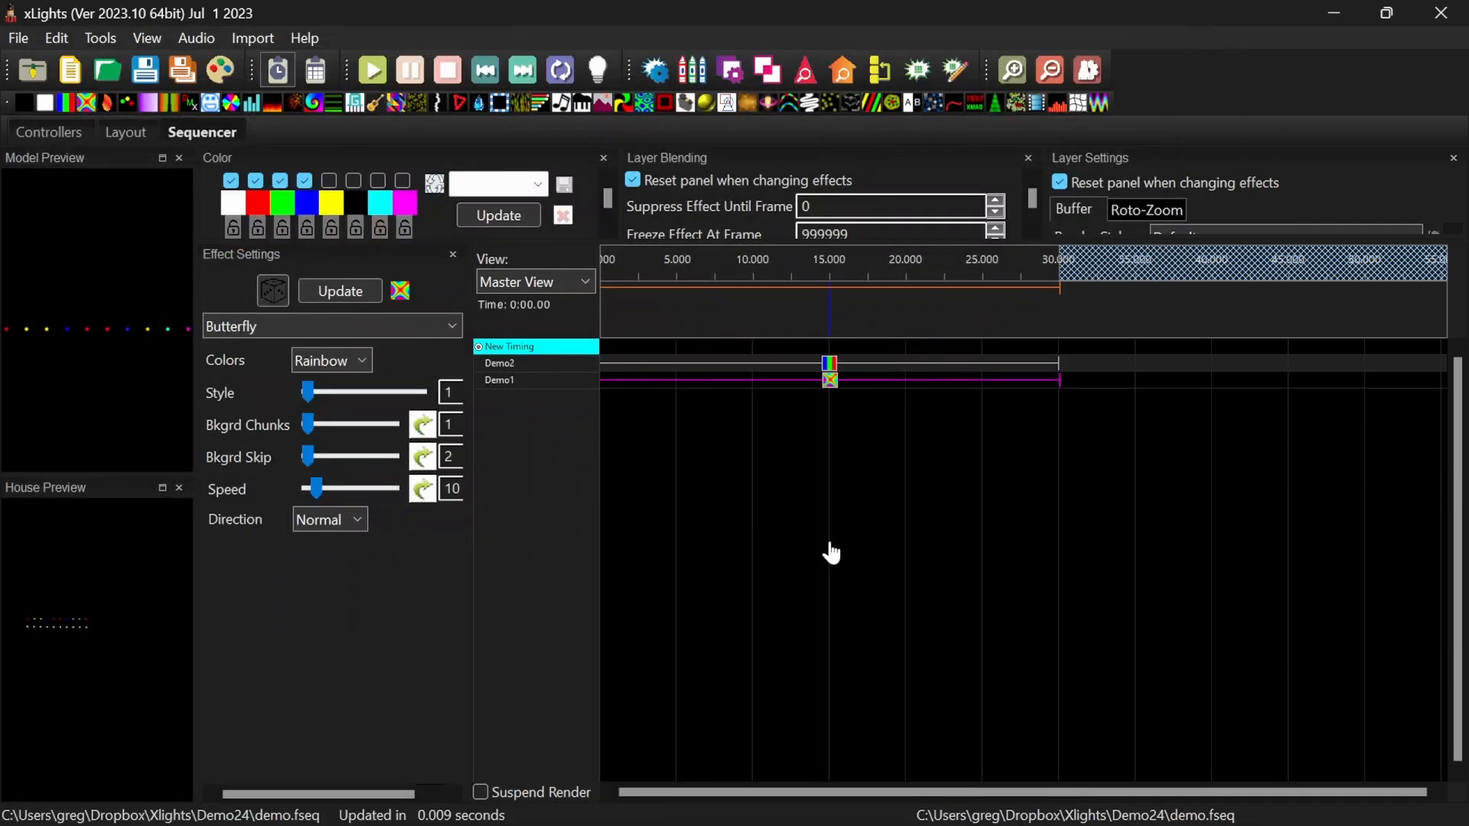
{"action": "left_click", "coordinate": [222, 75]}
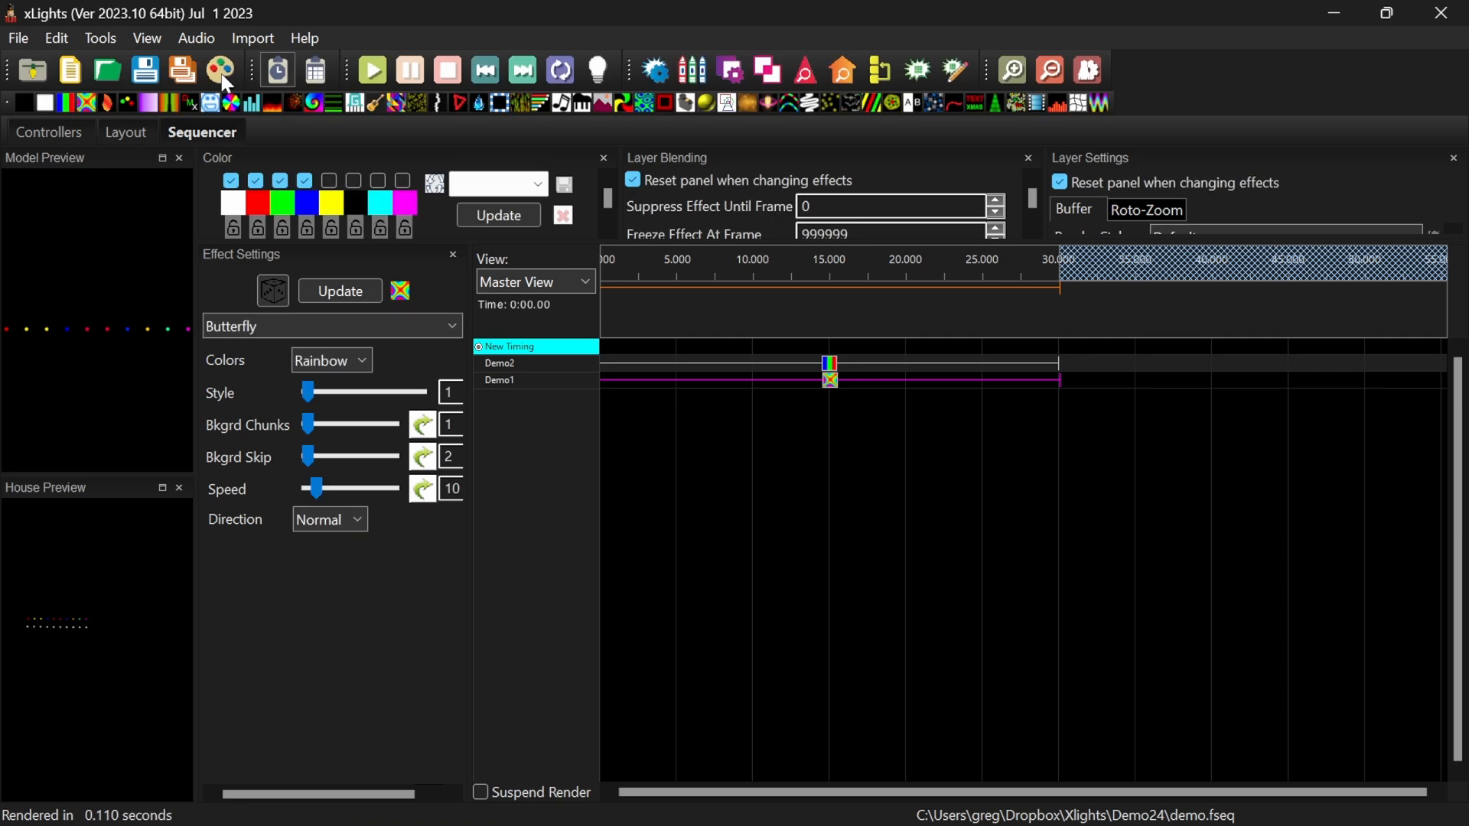
{"action": "left_click", "coordinate": [151, 81]}
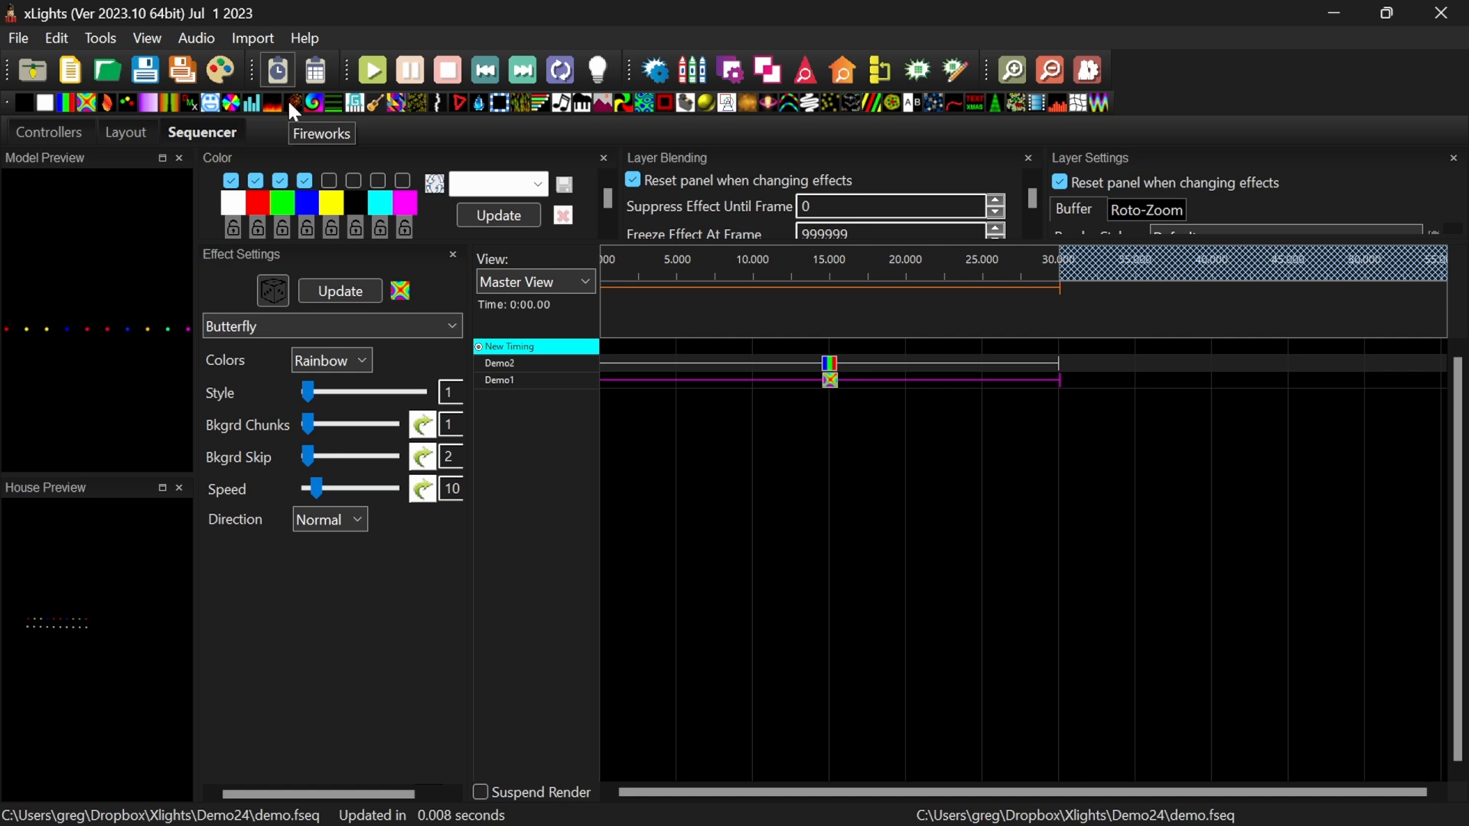
Step: Turn on output to lights so the sequence effects run on the connected pixels
{"action": "left_click", "coordinate": [605, 90]}
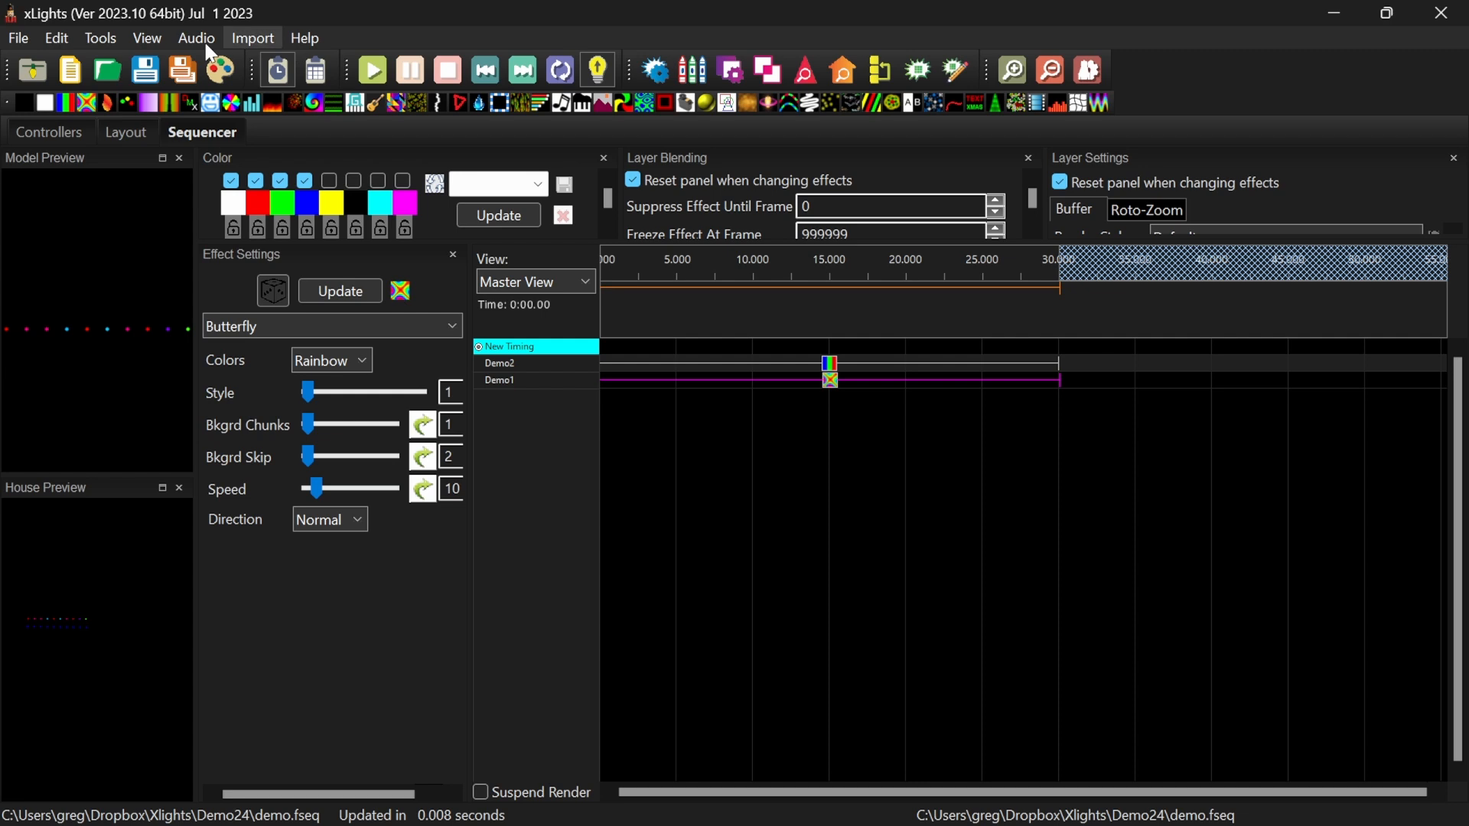
Step: Open FPP Connect, select demo.fseq, and upload it to the FPP at 192.168.4.101
{"action": "left_click", "coordinate": [102, 40]}
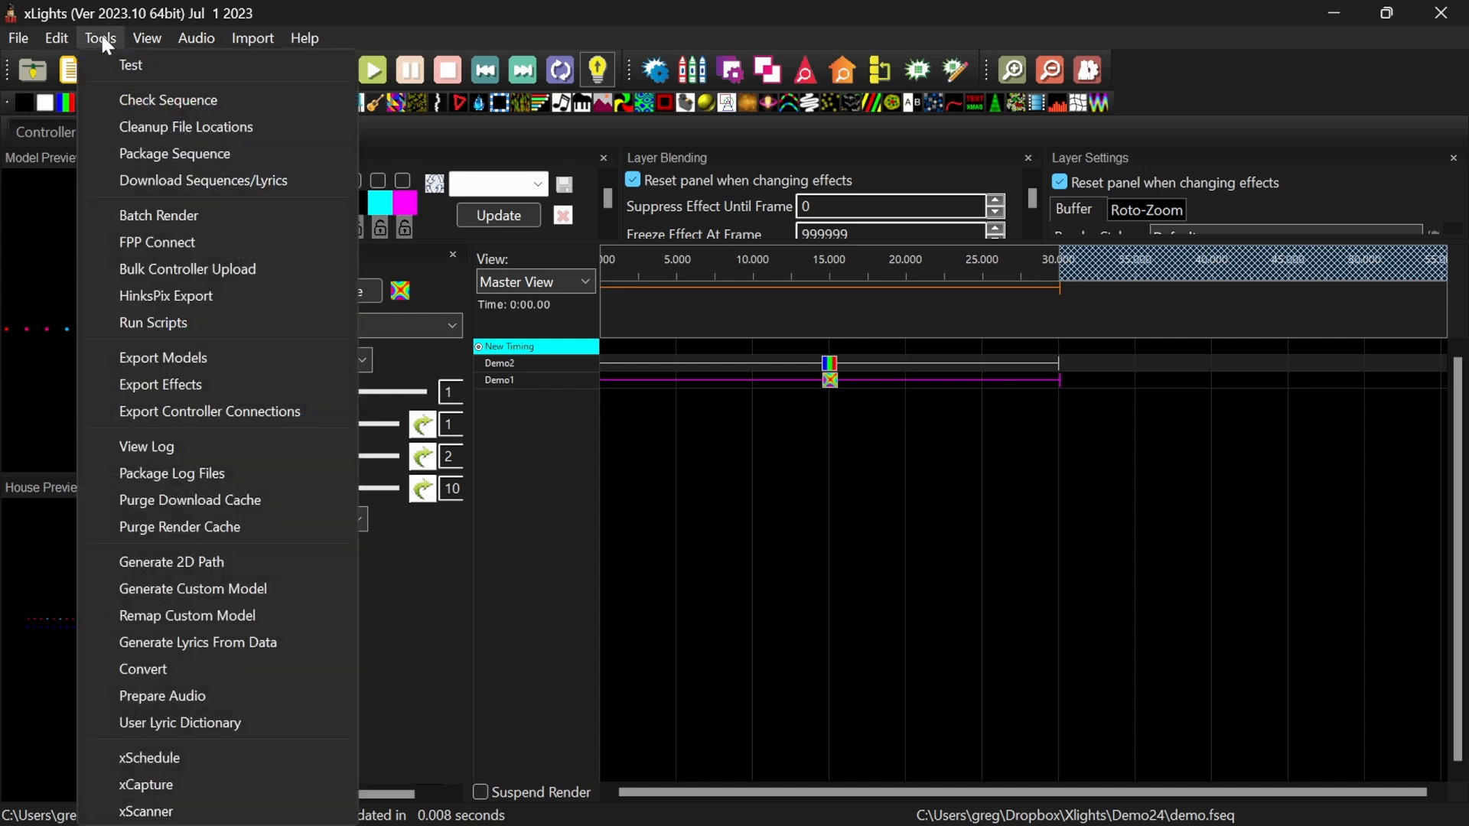
{"action": "left_click", "coordinate": [181, 246]}
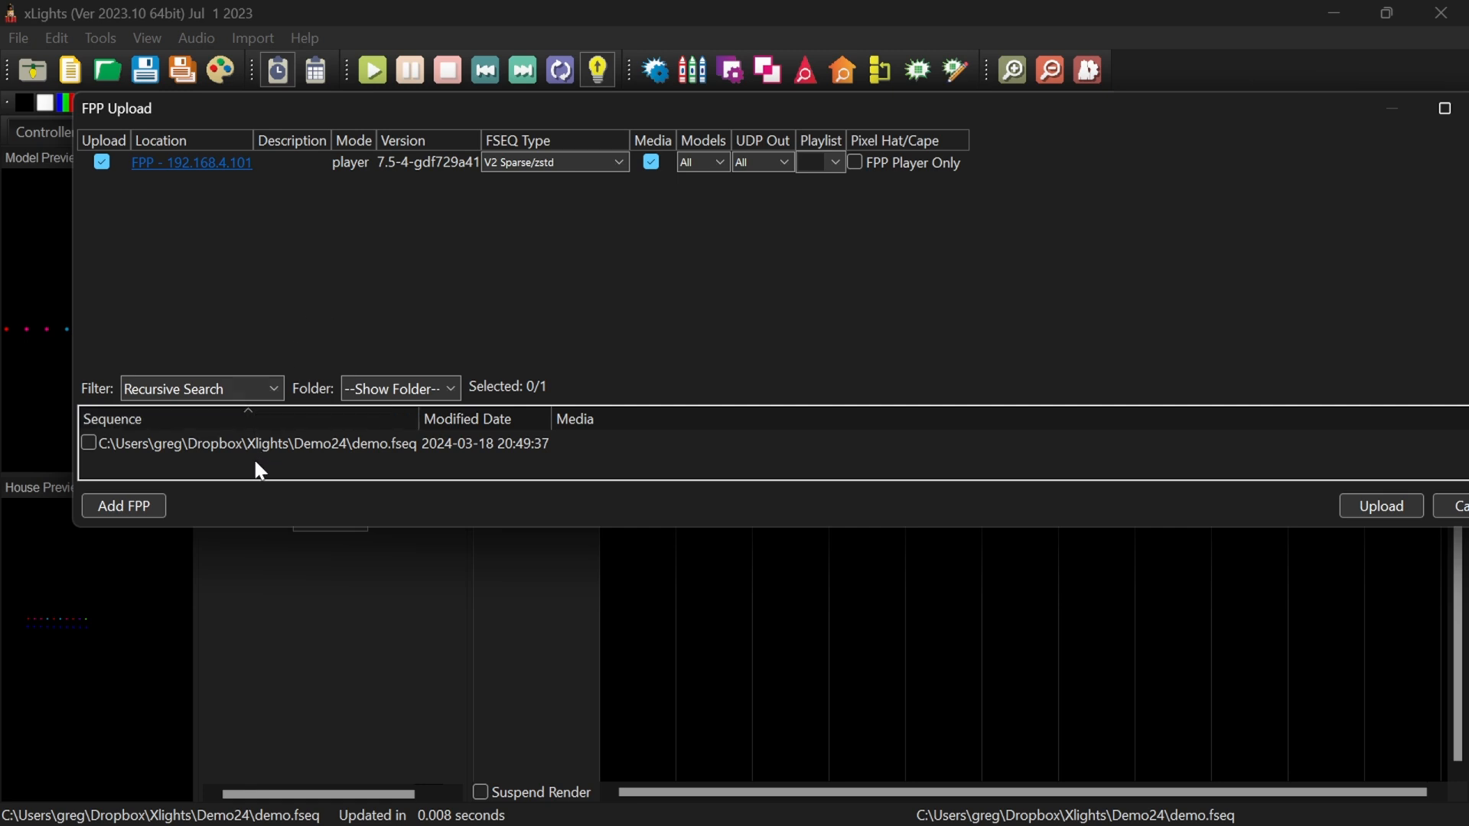
{"action": "left_click", "coordinate": [88, 443]}
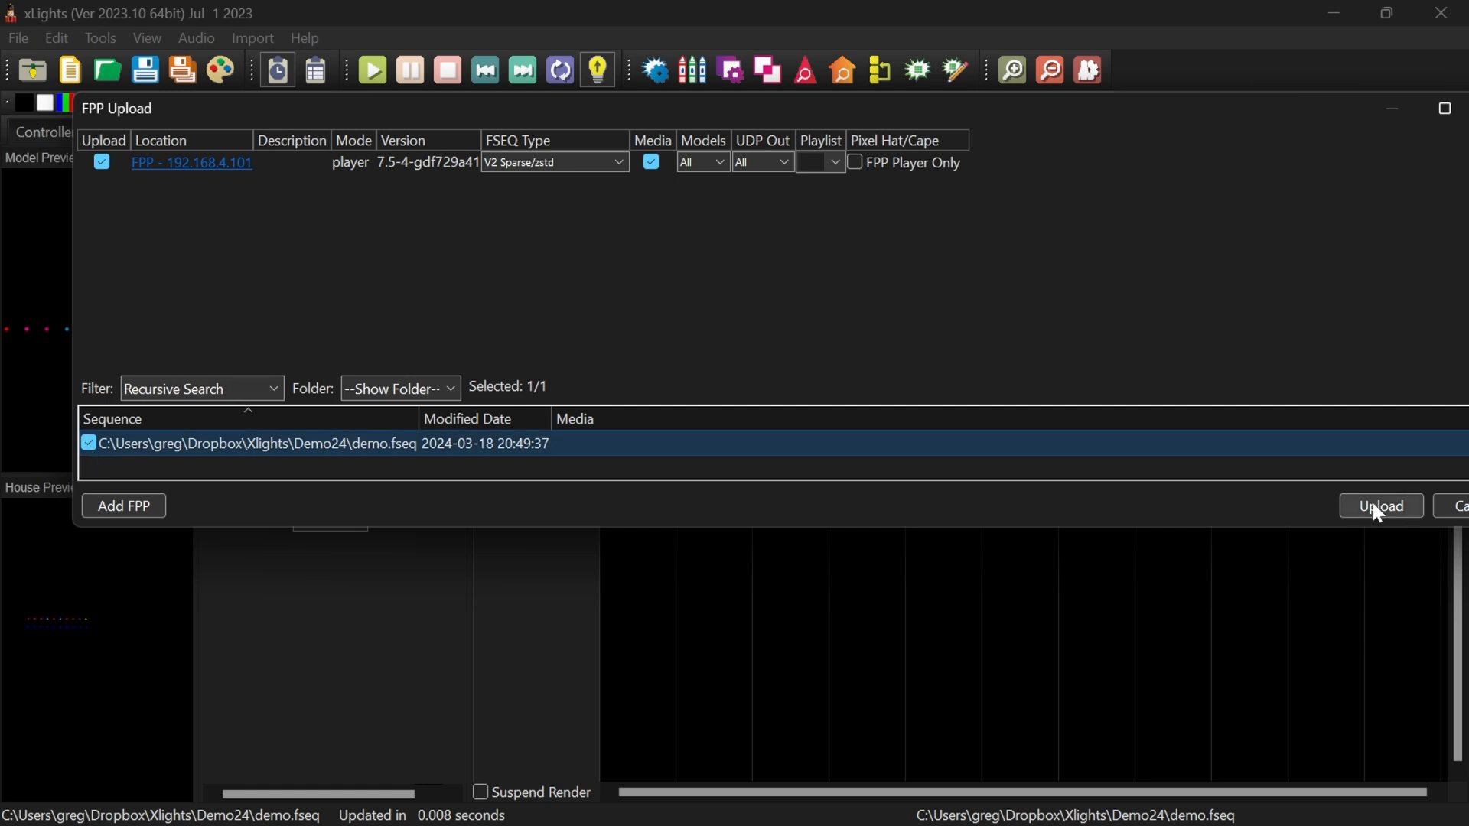
{"action": "left_click", "coordinate": [1376, 505]}
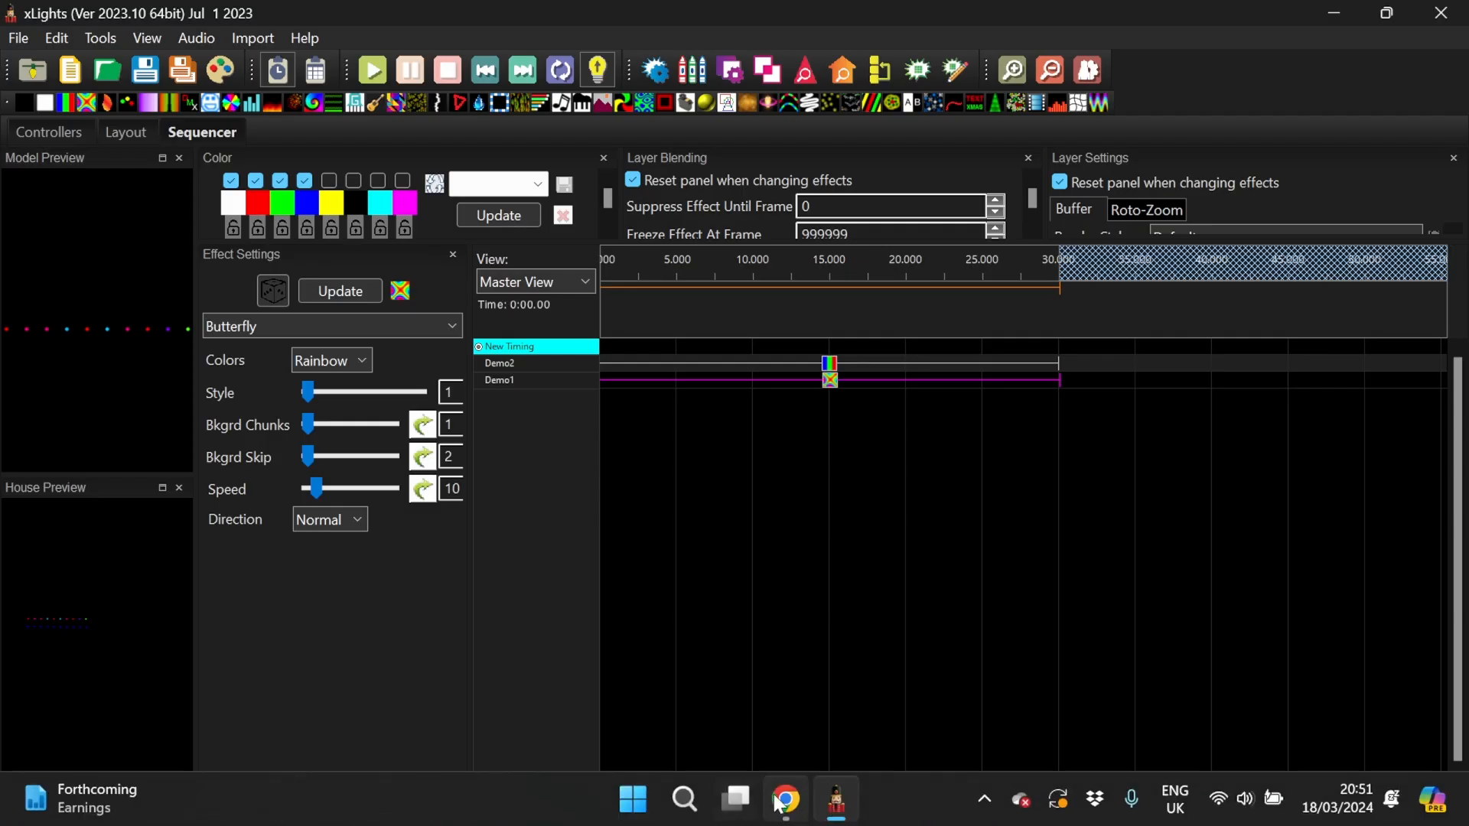
Step: Switch to Chrome, open the FPP status page, play demo.fseq, and stop the playback immediately
{"action": "left_click", "coordinate": [784, 800]}
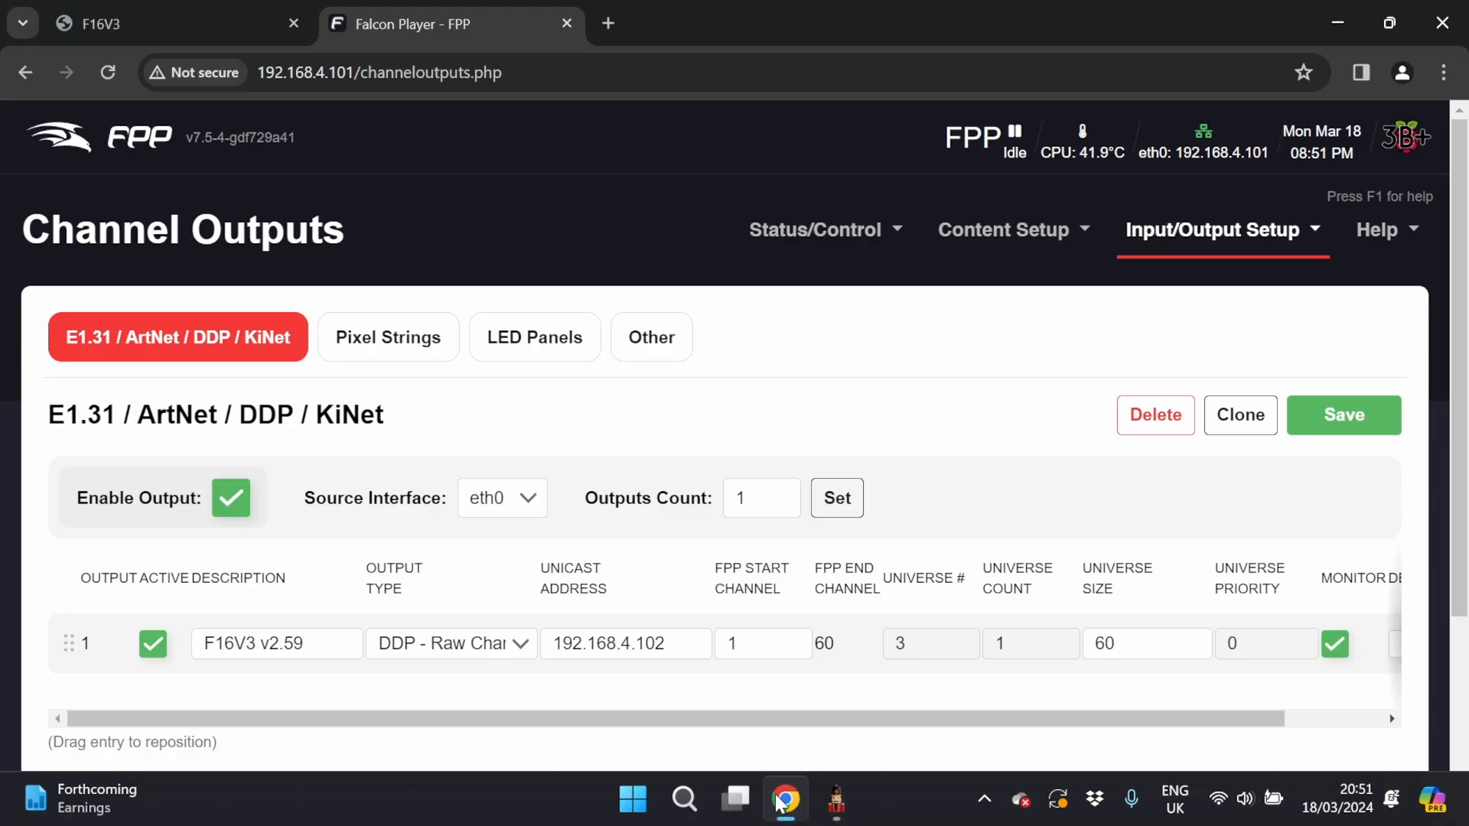
{"action": "left_click", "coordinate": [844, 232]}
{"action": "left_click", "coordinate": [836, 277]}
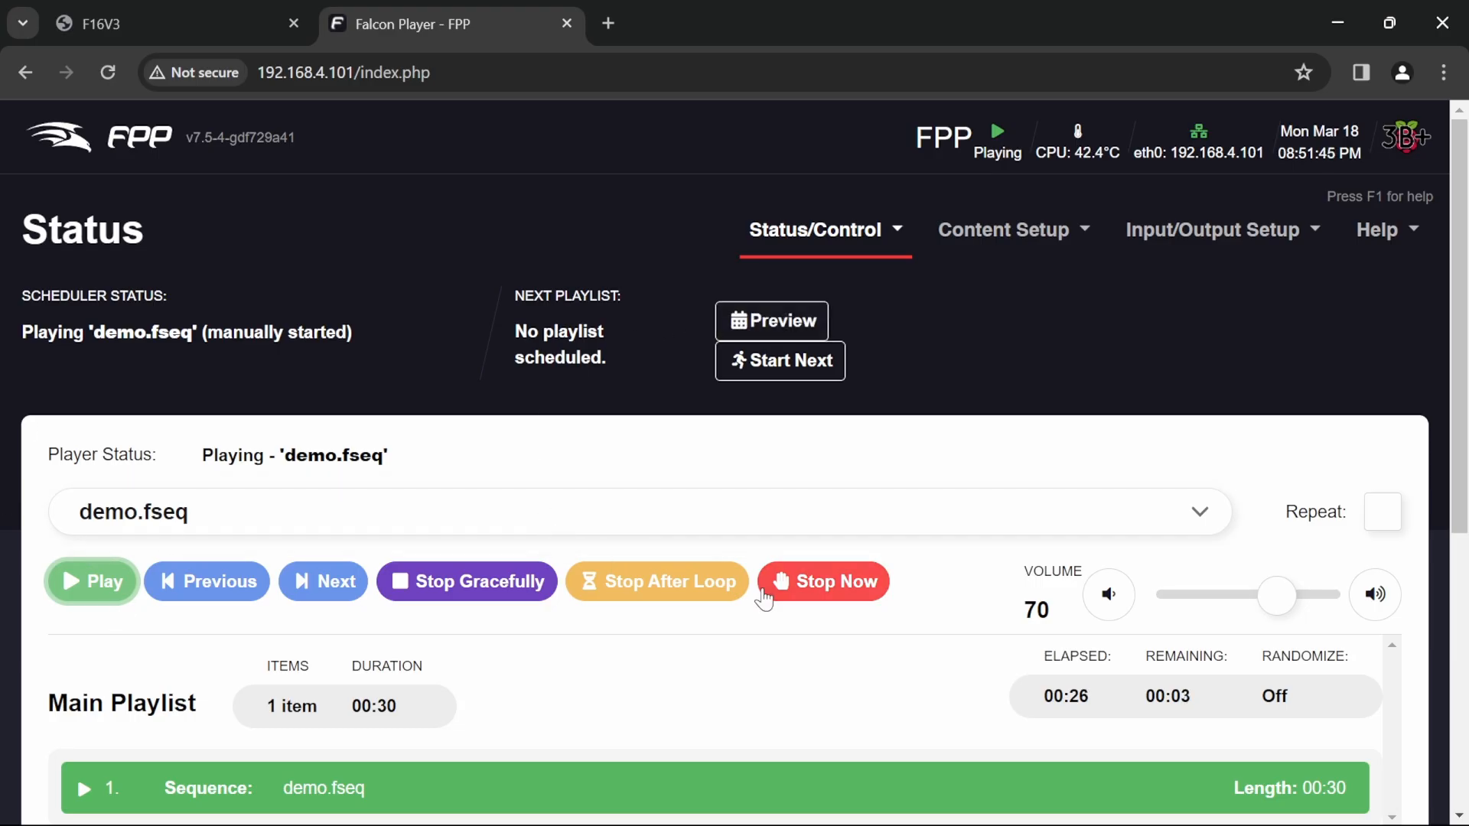
{"action": "left_click", "coordinate": [834, 593]}
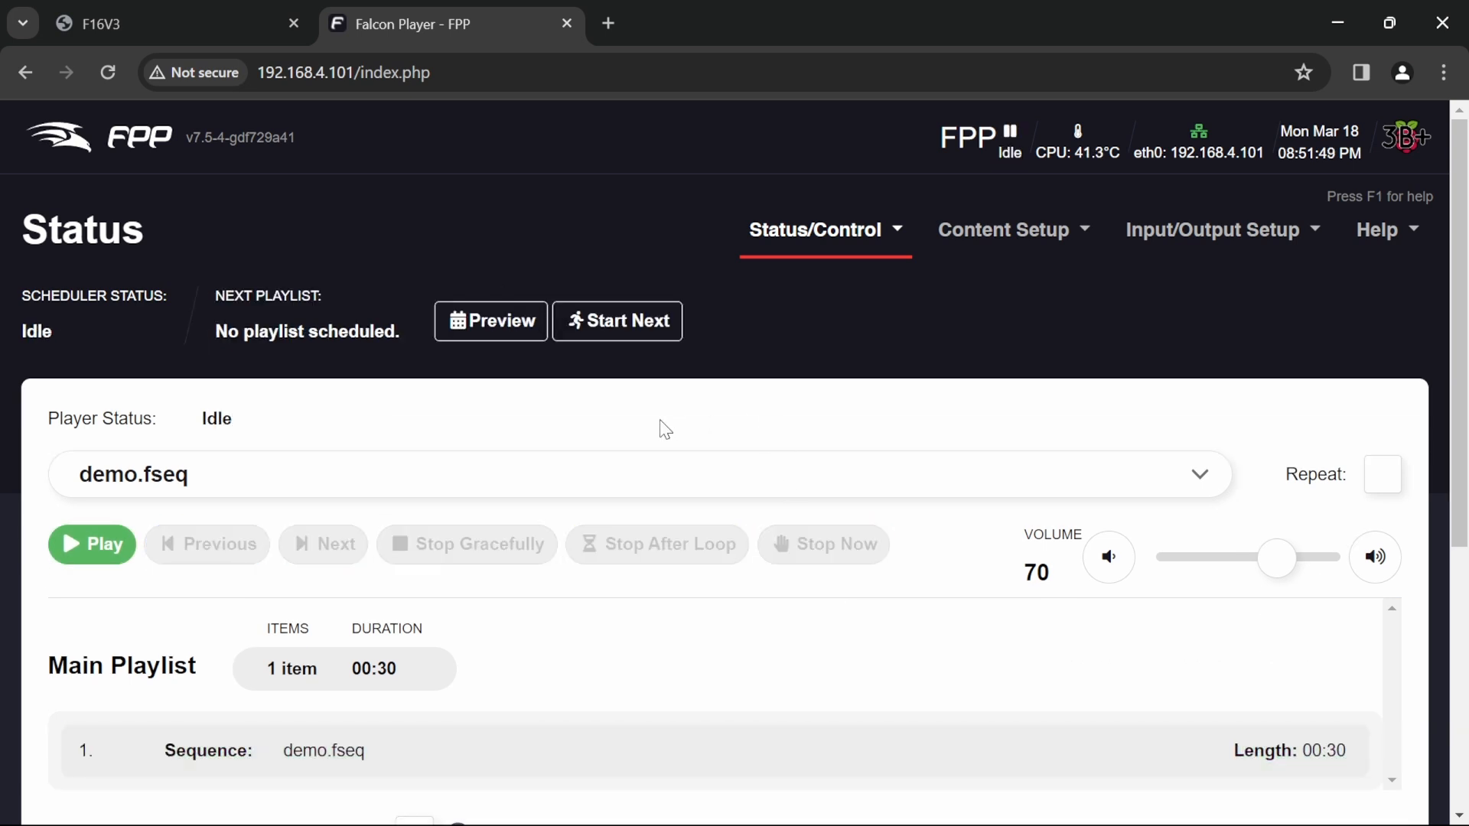
Step: Switch to xLights and turn off output to lights
{"action": "mouse_move", "coordinate": [659, 825]}
{"action": "left_click", "coordinate": [835, 799]}
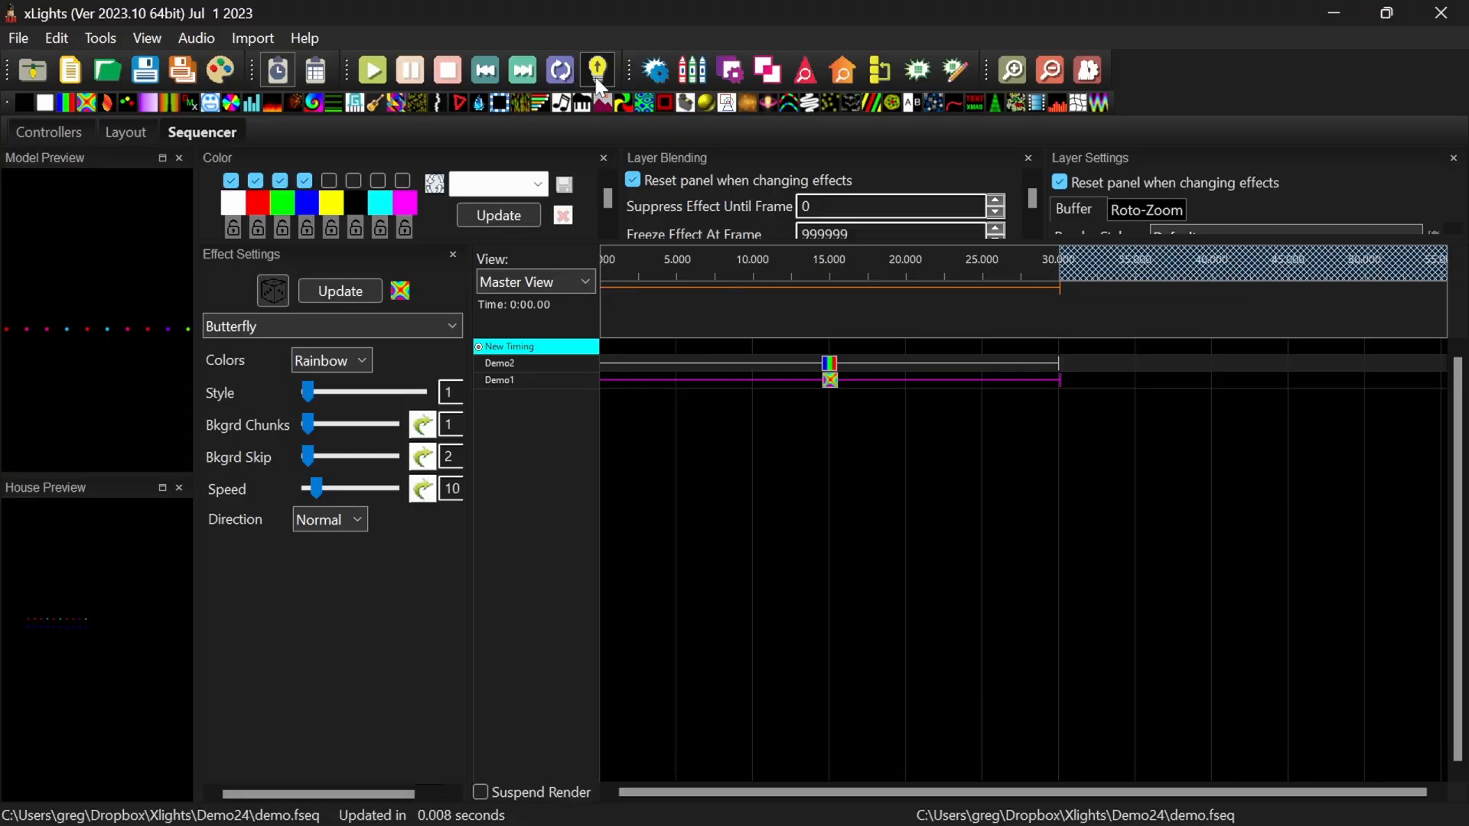
{"action": "mouse_move", "coordinate": [729, 820]}
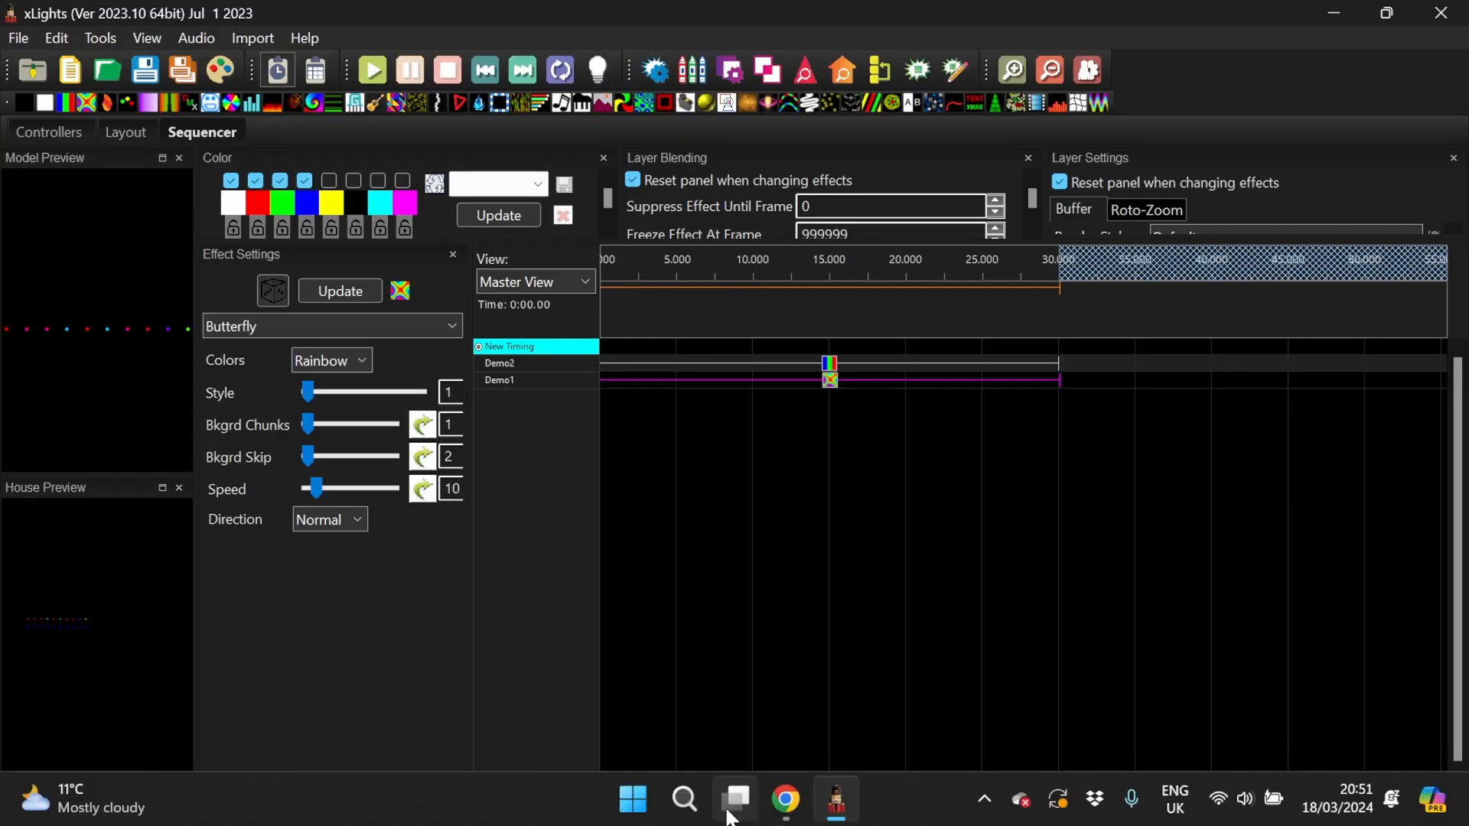
Step: Switch back to Chrome and play demo.fseq from the FPP status page
{"action": "left_click", "coordinate": [784, 802]}
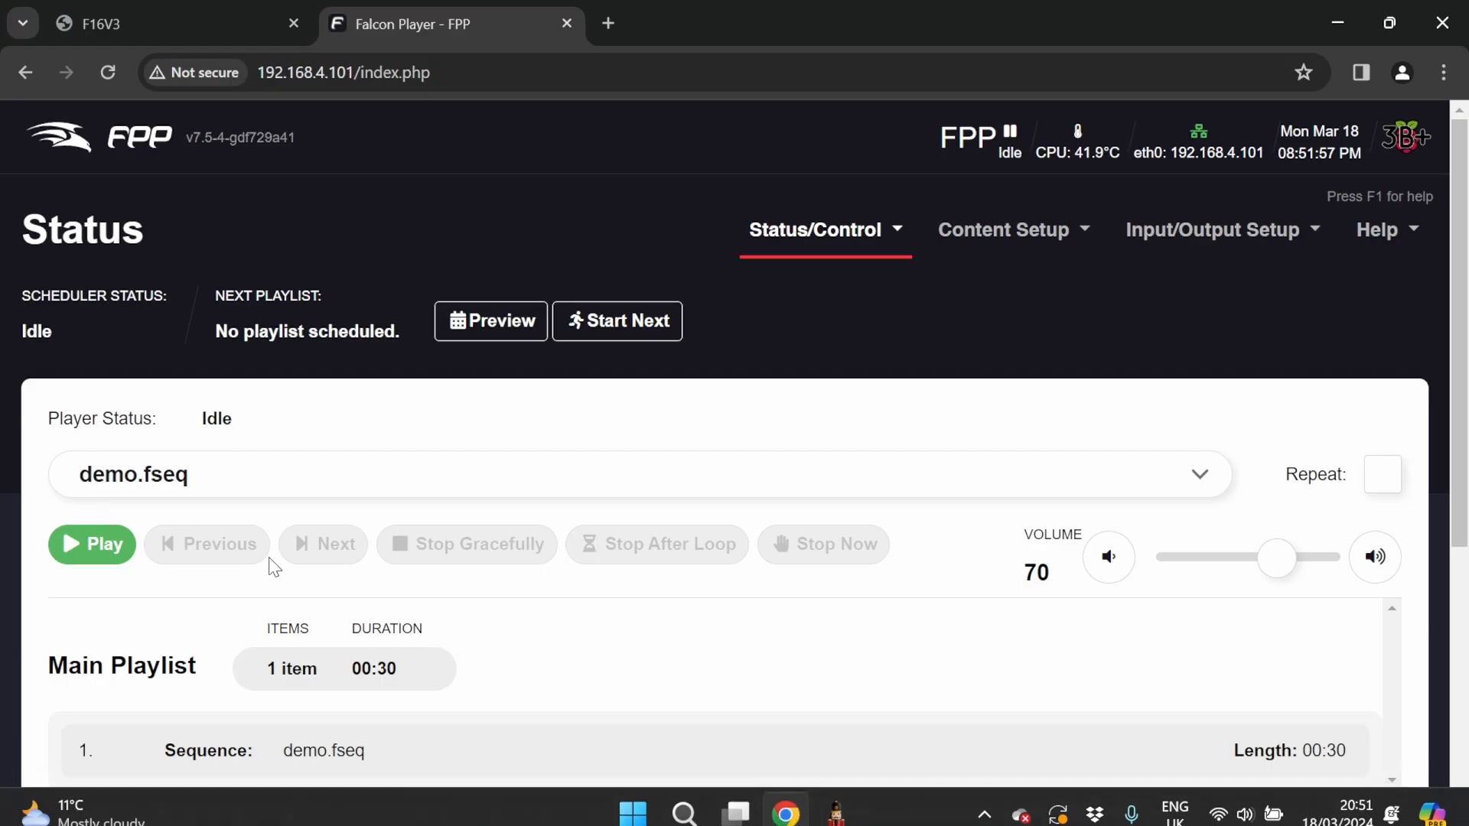
{"action": "left_click", "coordinate": [112, 547]}
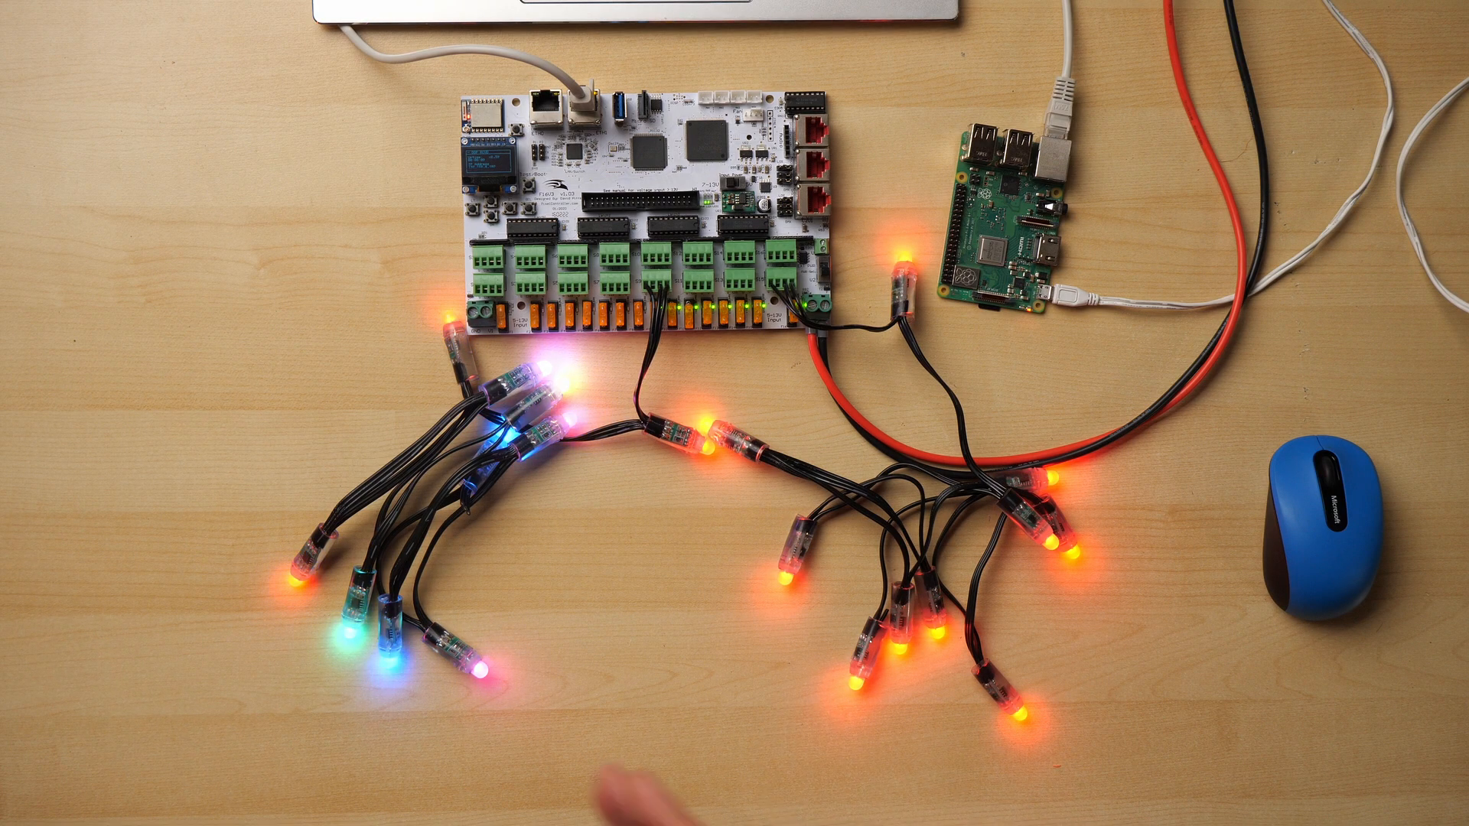